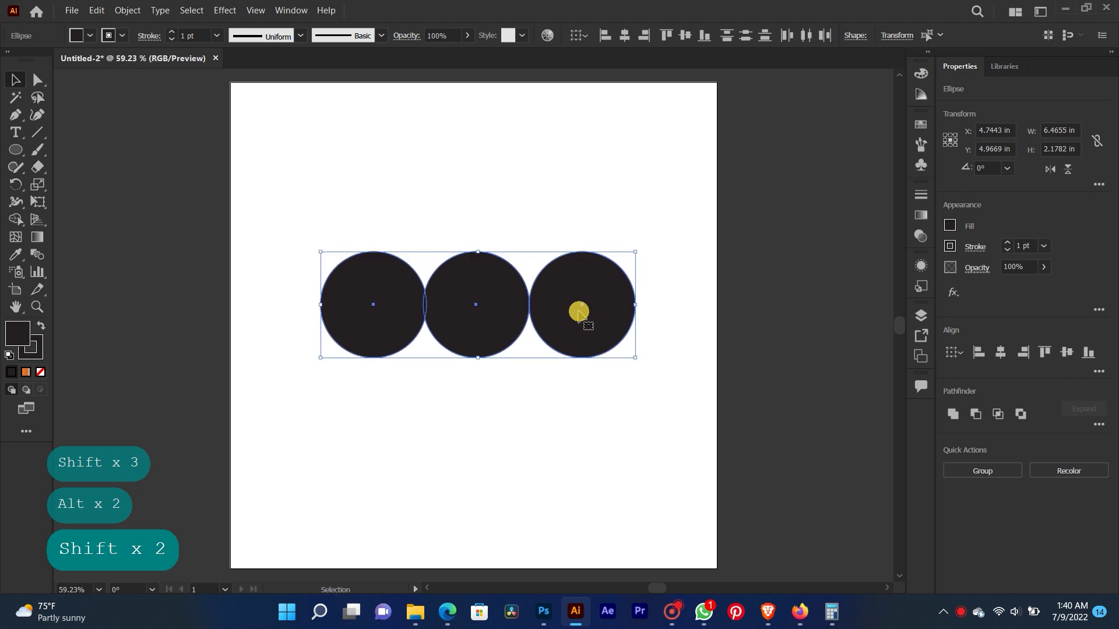
Scale the row of three black circles down proportionally to about 6.18 in wide and shift it slightly
left_click_drag(320, 251, 334, 256)
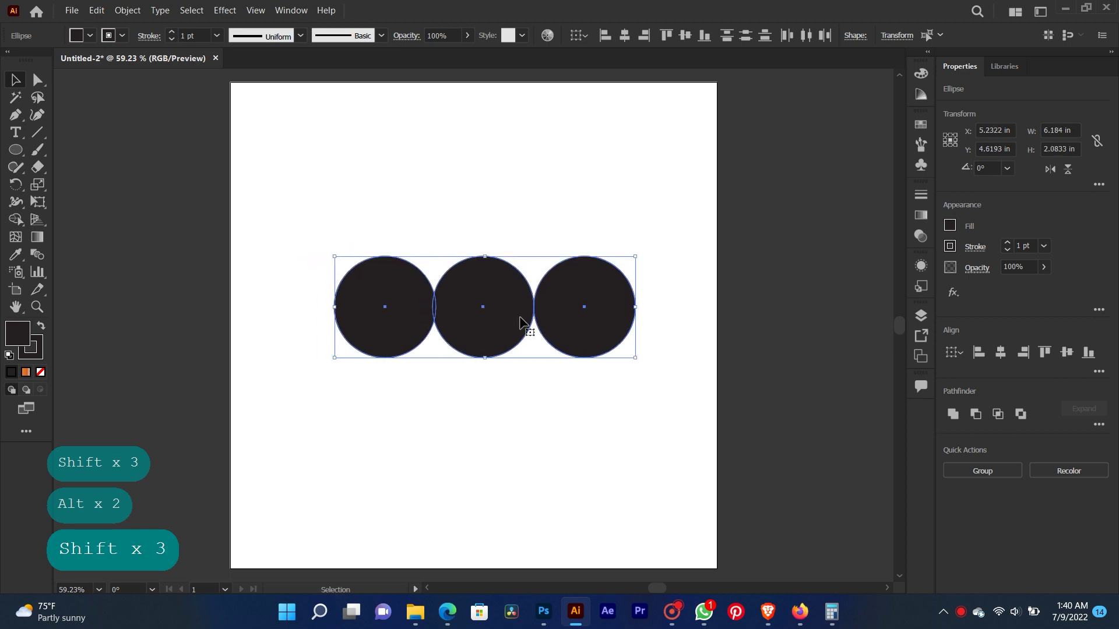
left_click(548, 320)
left_click_drag(722, 252, 404, 308)
Nudge the middle and right-hand circles left in small increments to tighten the row
left_click(637, 325)
left_click(600, 295)
key("Left")
key("Left")
key("Left")
key("Left")
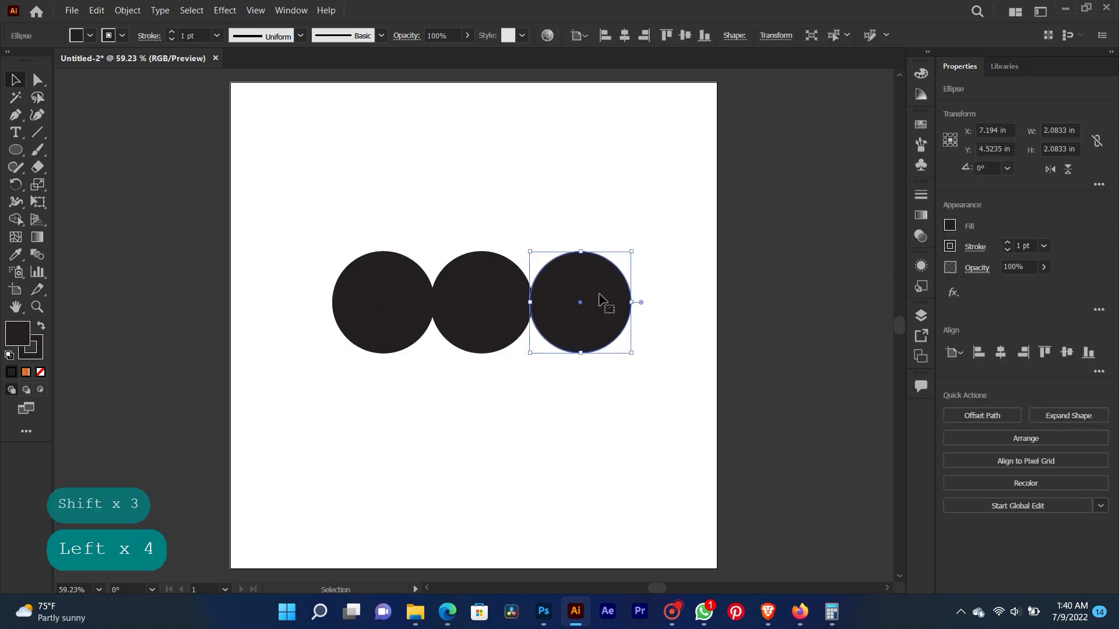
left_click(718, 262)
left_click(504, 315)
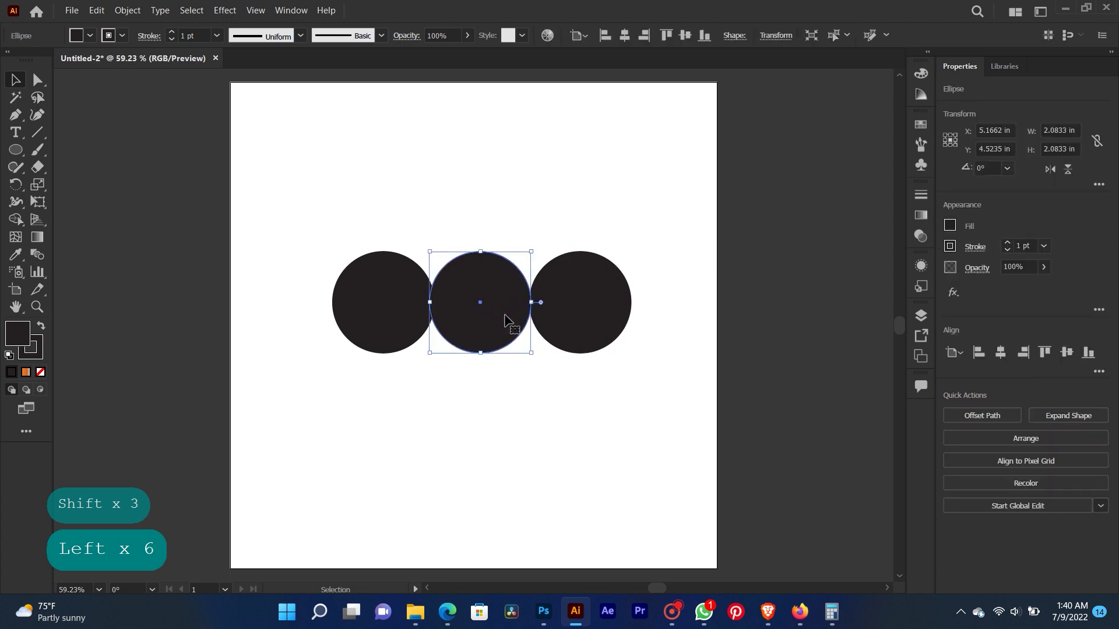
left_click(570, 303)
key("Left")
key("Left")
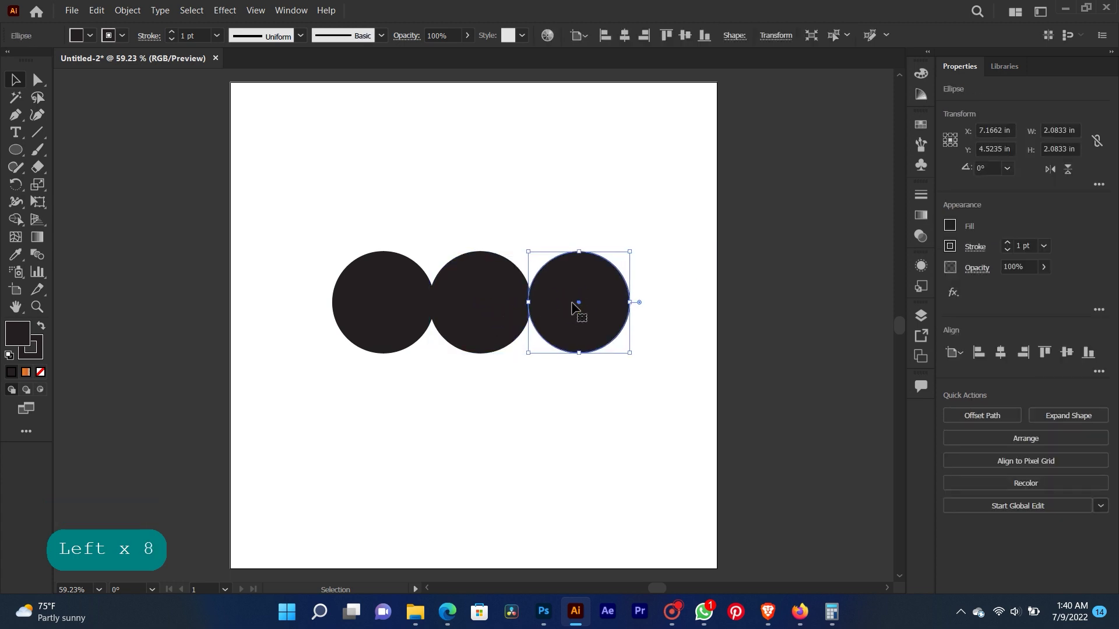
Make a half-size copy of the right-hand circle inside it and align the two circles to their horizontal centre
left_click(717, 254)
left_click(608, 309)
mouse_move(609, 299)
left_mouse_down()
mouse_move(743, 285)
mouse_move(632, 288)
mouse_move(612, 267)
mouse_move(608, 278)
left_mouse_up()
left_click(675, 257)
left_click(595, 293)
left_click(599, 267, "shift")
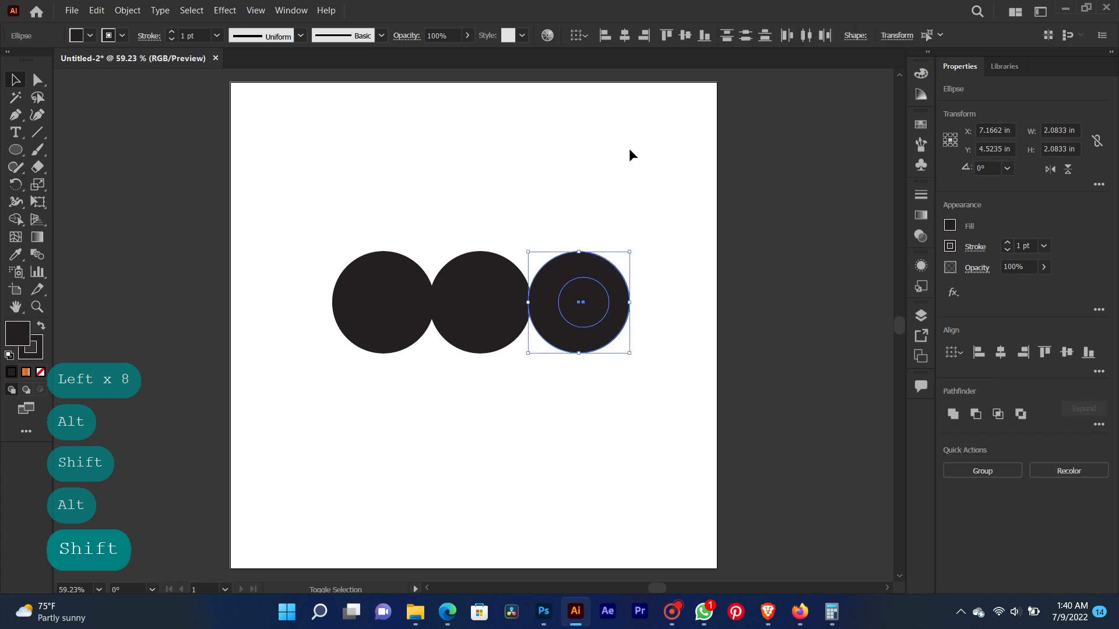
left_click(625, 35)
left_click(655, 189)
Shrink the inner circle proportionally about its centre to about 0.73 in and fill it with white
left_click(582, 295)
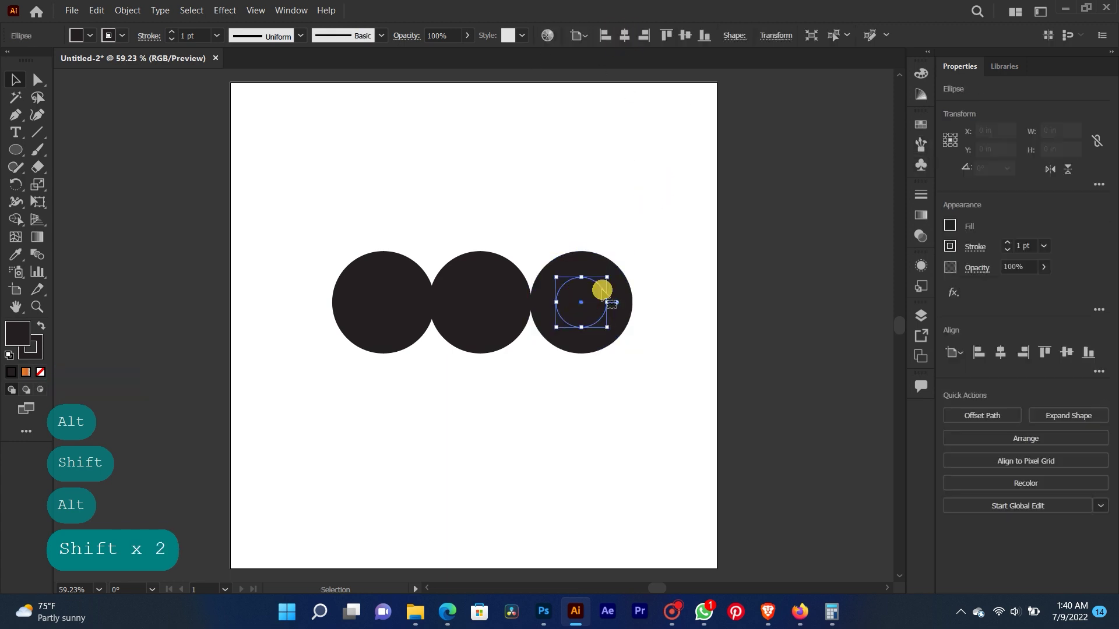
left_click_drag(607, 277, 600, 282)
left_click(652, 250)
left_click(592, 298)
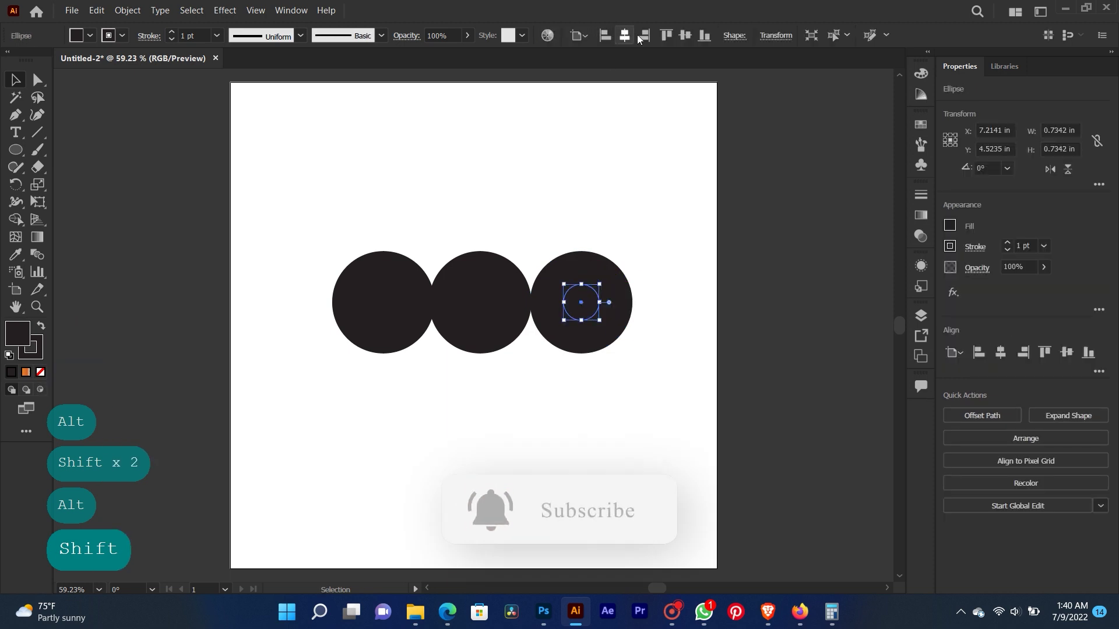
left_click(91, 35)
left_click(32, 61)
left_click(670, 203)
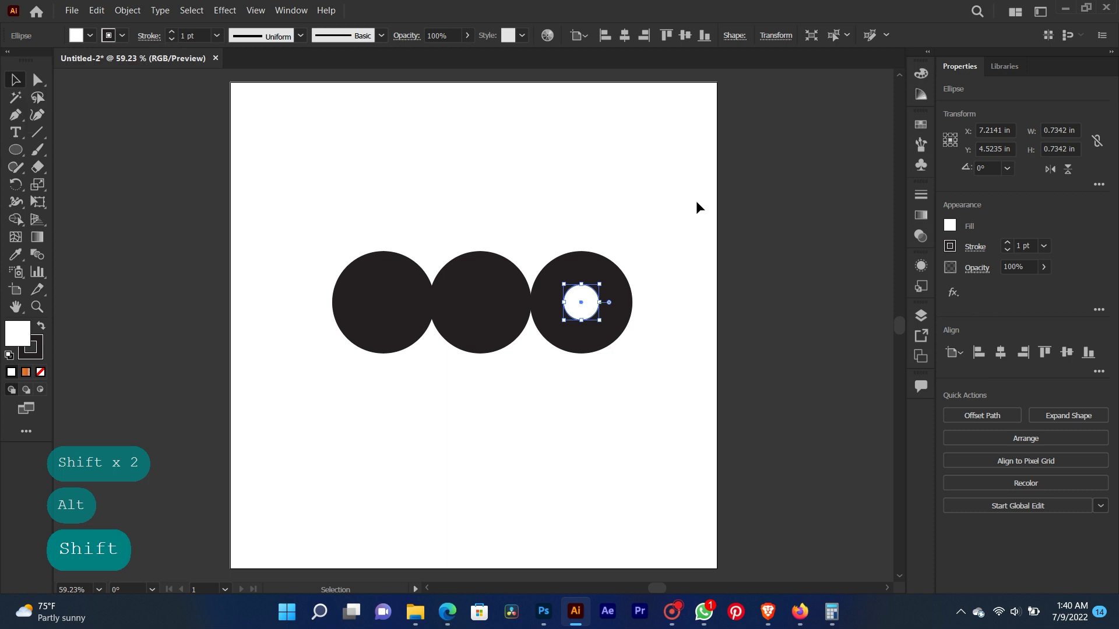
left_click(682, 205)
Duplicate the white circle onto the centre of the middle black circle
left_click(584, 298)
left_click_drag(594, 312, 493, 311)
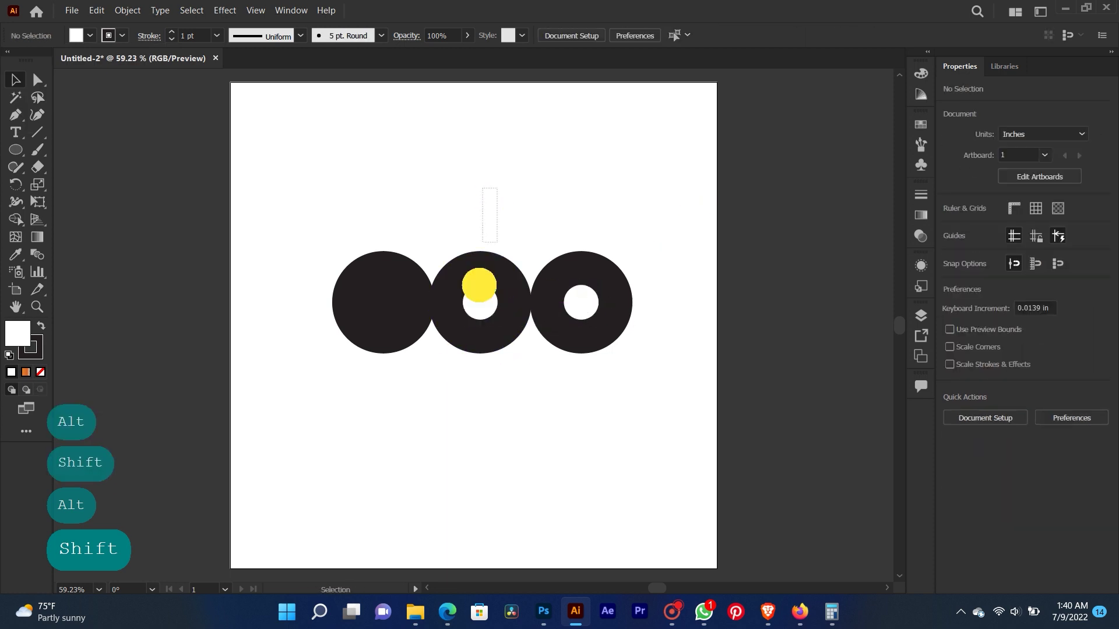
left_click_drag(492, 194, 483, 318)
left_click(585, 182)
Duplicate the white circle onto the left-hand black circle and align both to their horizontal centre
left_click(479, 313)
left_click_drag(479, 313, 385, 302)
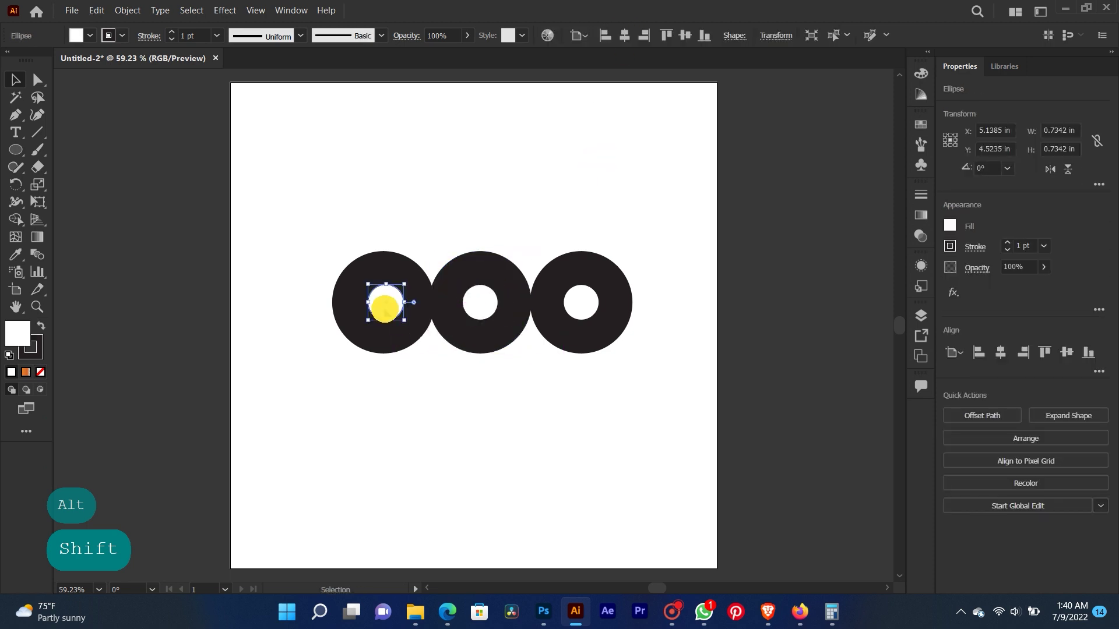
left_click(404, 195)
left_click_drag(405, 194, 374, 348)
left_click(625, 36)
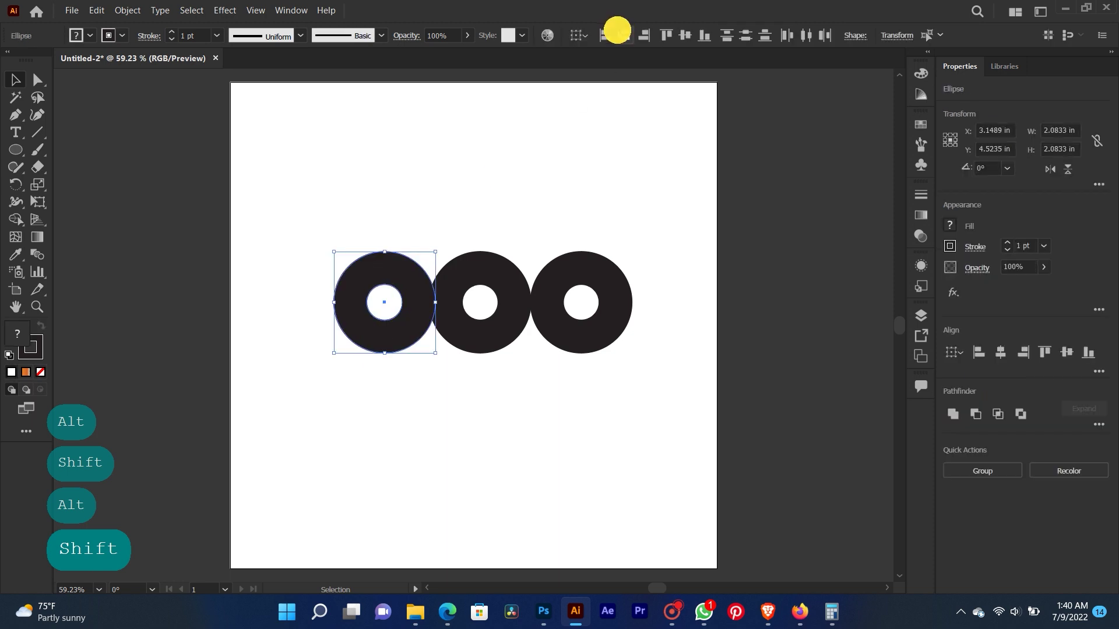
left_click(680, 175)
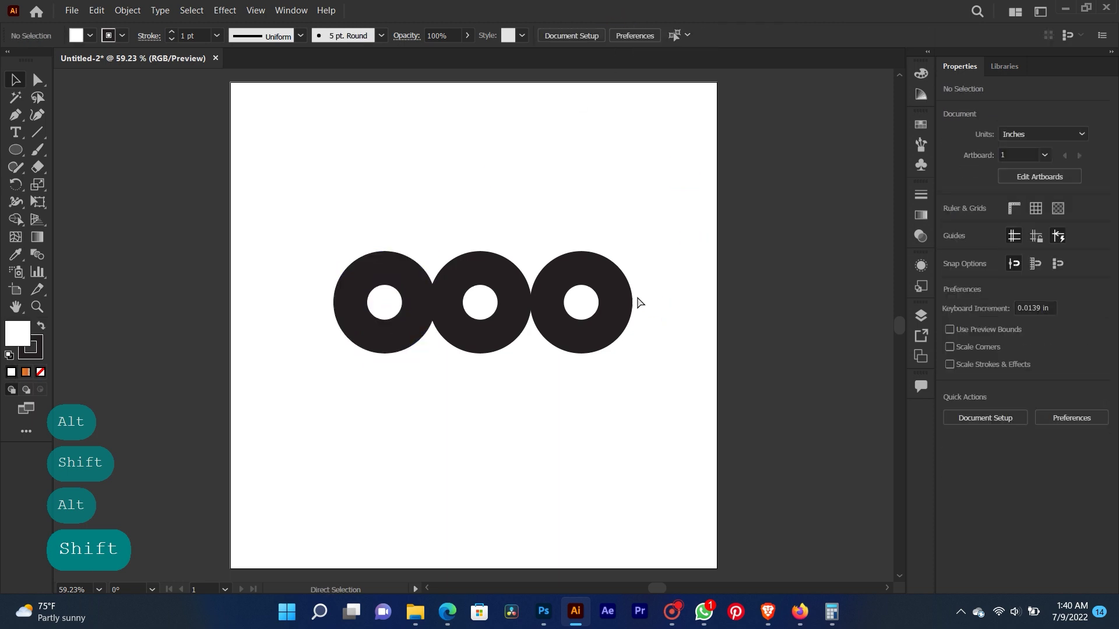
Draw a rectangle about 0.72 x 1.65 in downward from the left edge of the left-hand circle at mid-height
key("ctrl+equal")
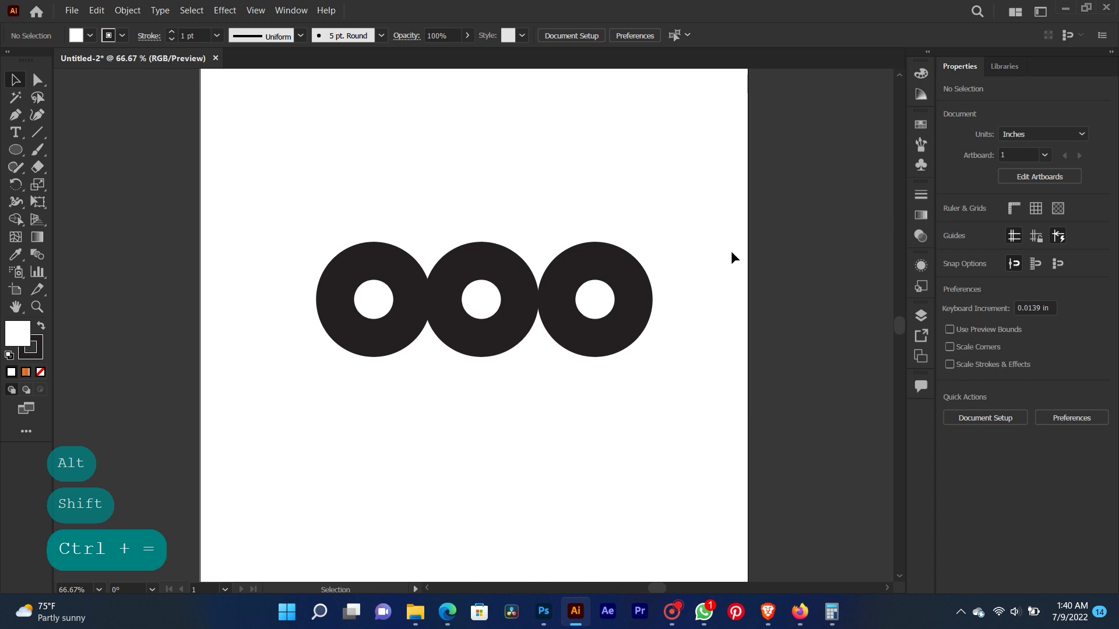
left_click(16, 150)
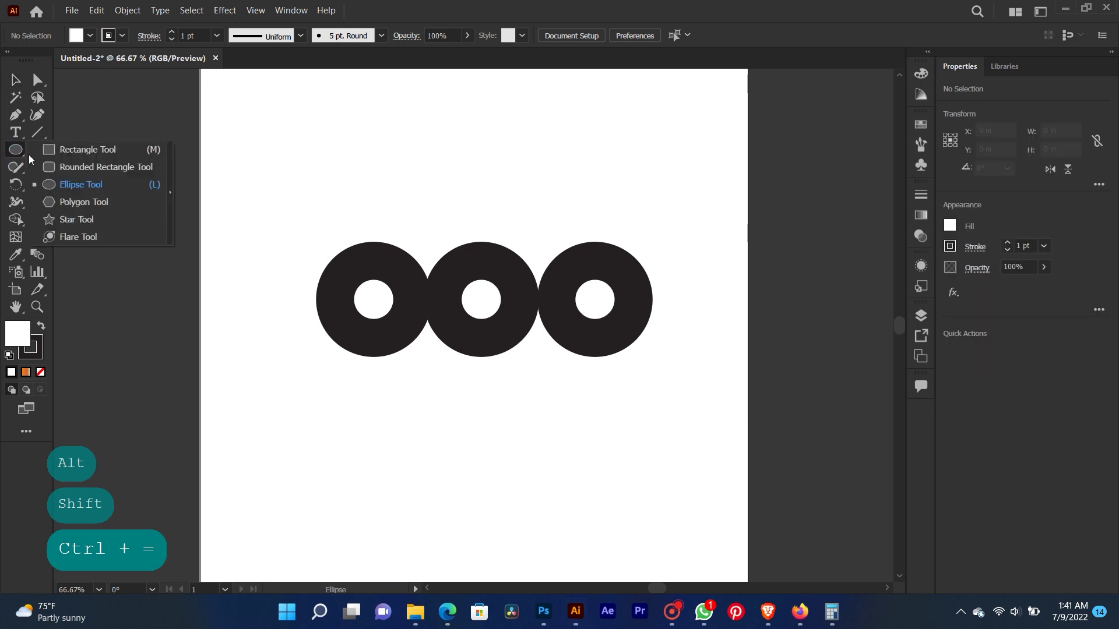
left_click(61, 153)
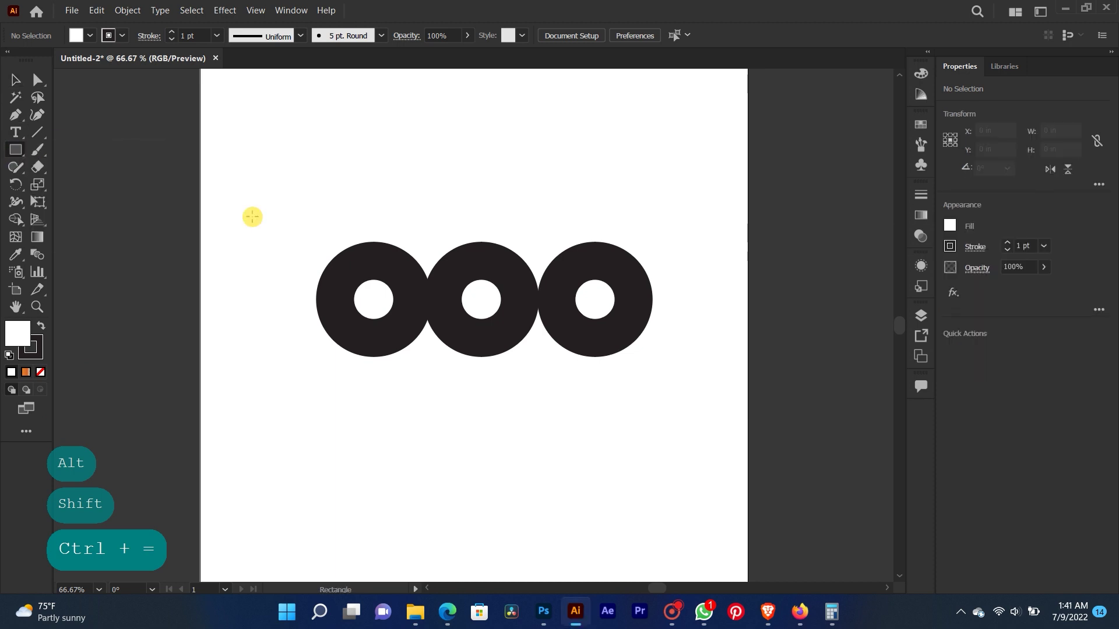
mouse_move(315, 300)
left_mouse_down()
mouse_move(367, 419)
mouse_move(352, 430)
mouse_move(365, 390)
mouse_move(354, 392)
left_mouse_up()
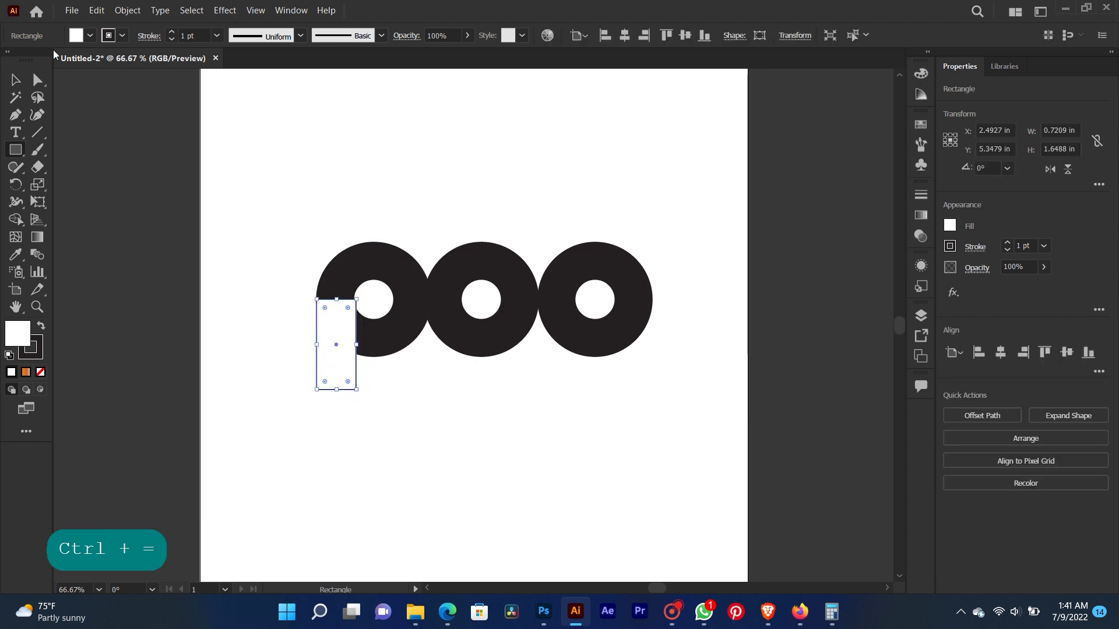
Remove the rectangle's stroke and narrow it to about 0.67 in, up to the edge of the white hole
left_click(123, 34)
left_click(124, 34)
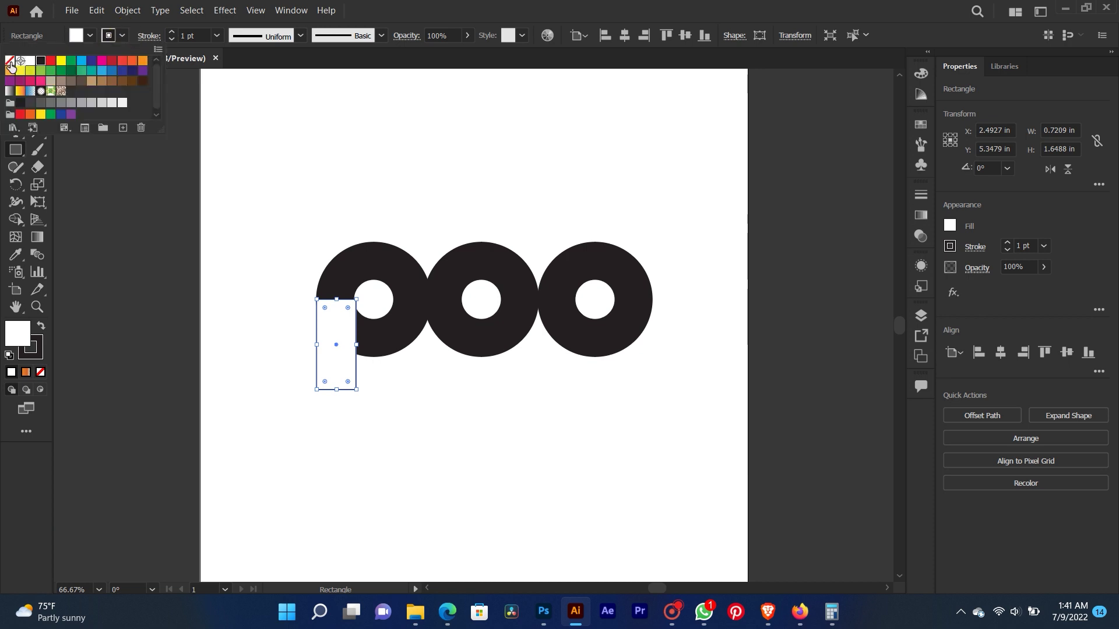
left_click(10, 62)
left_click(450, 17)
left_click(14, 83)
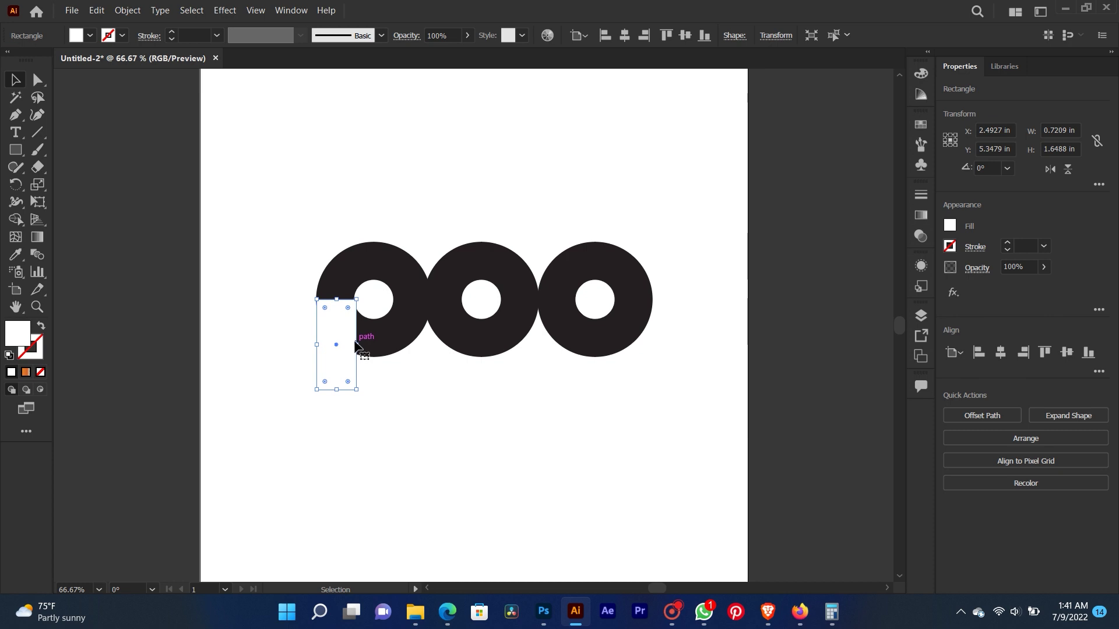
left_click_drag(356, 346, 354, 344)
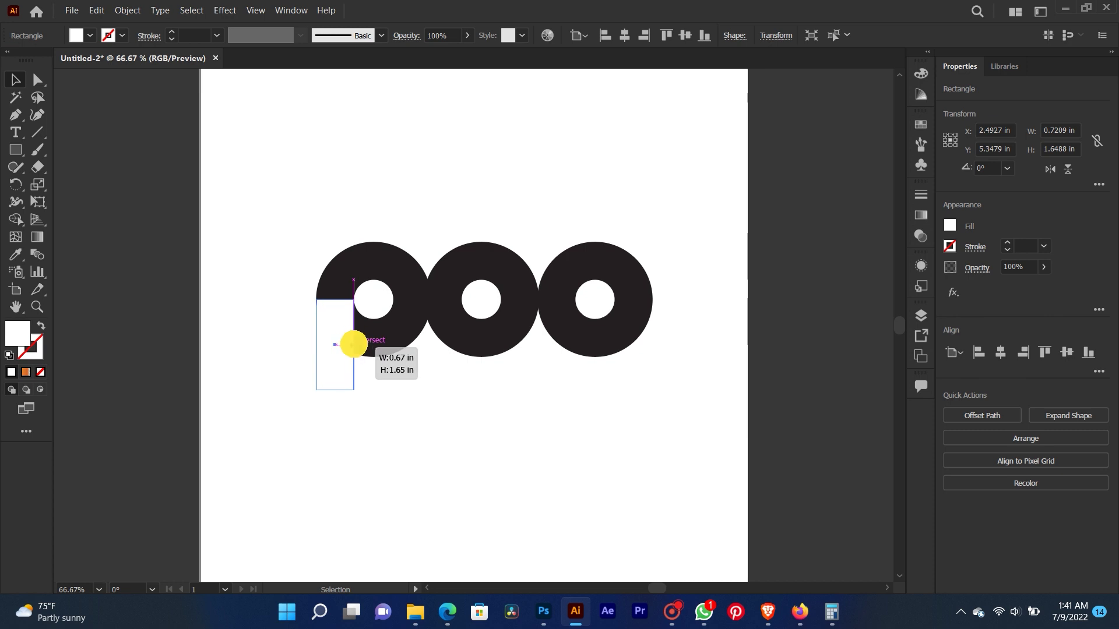
left_click(329, 373)
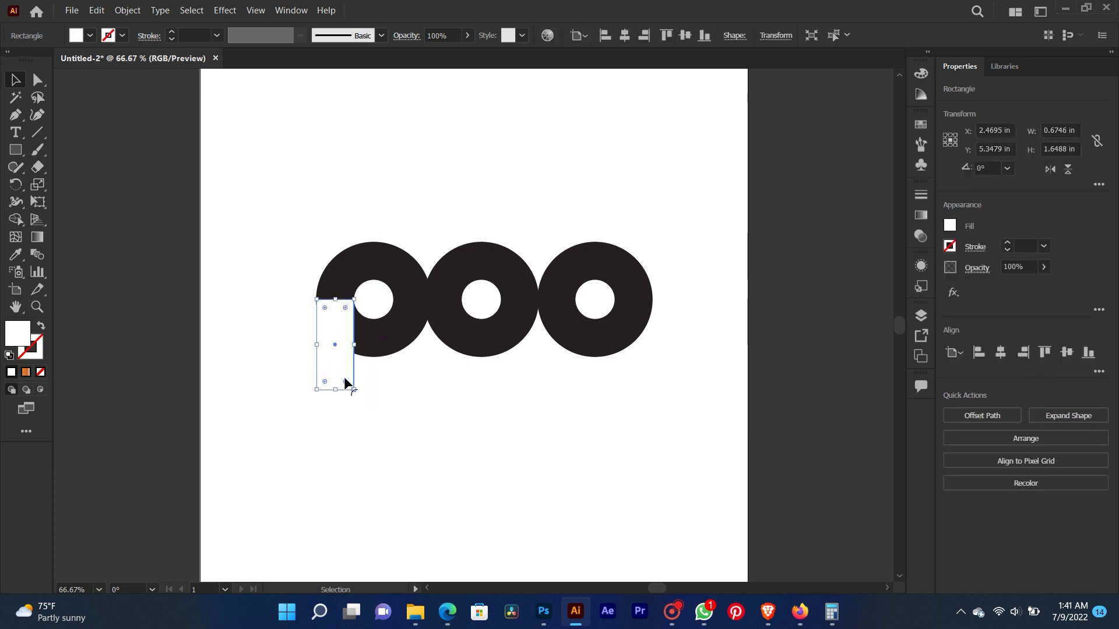
Round all corners of the rectangle to about 0.07 in, and its upper-left corner to about 0.45 in
left_click(38, 81)
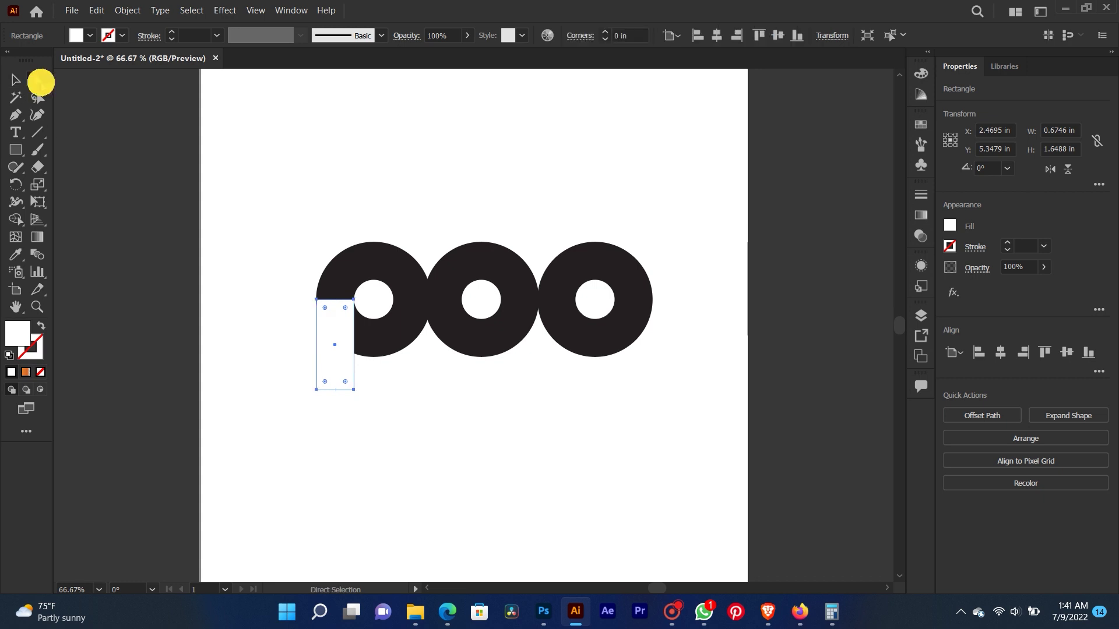
left_click_drag(324, 314, 322, 302)
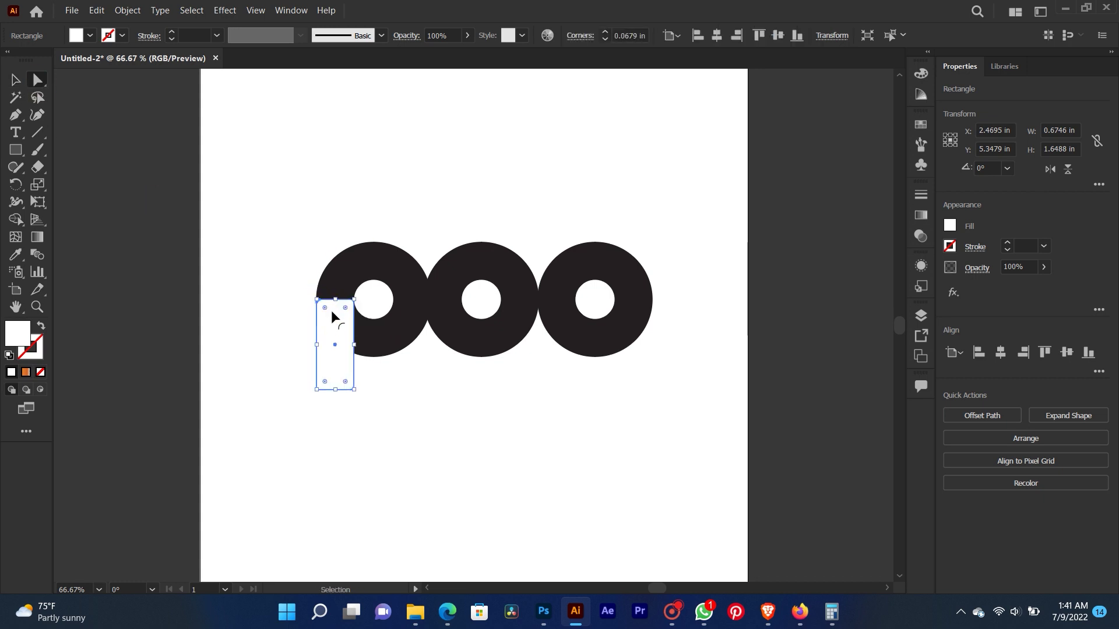
key("ctrl+x")
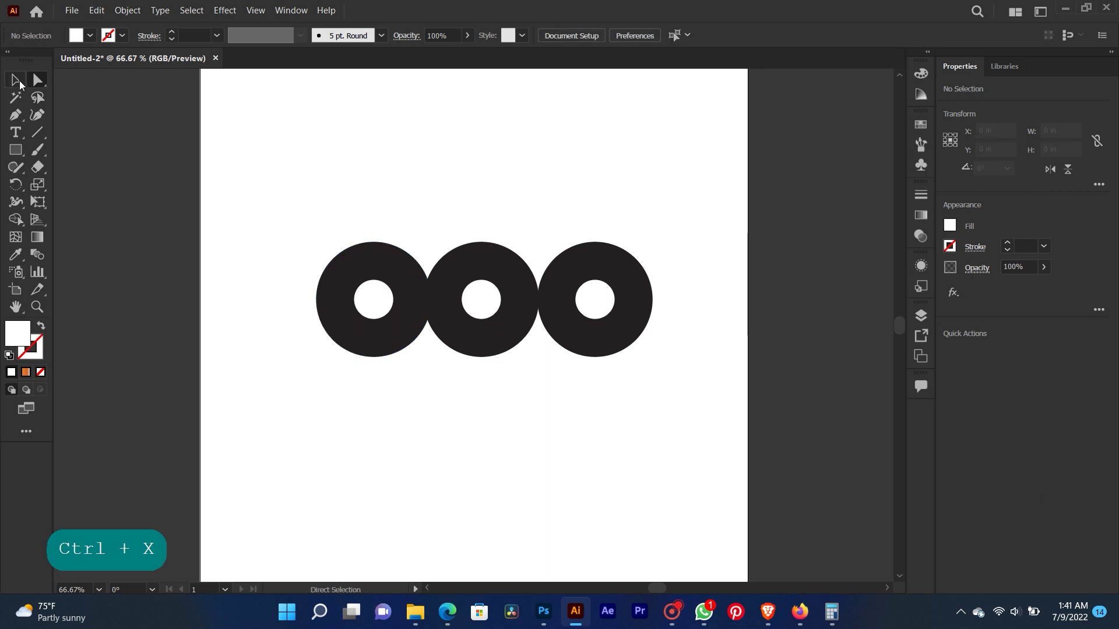
key("ctrl+z")
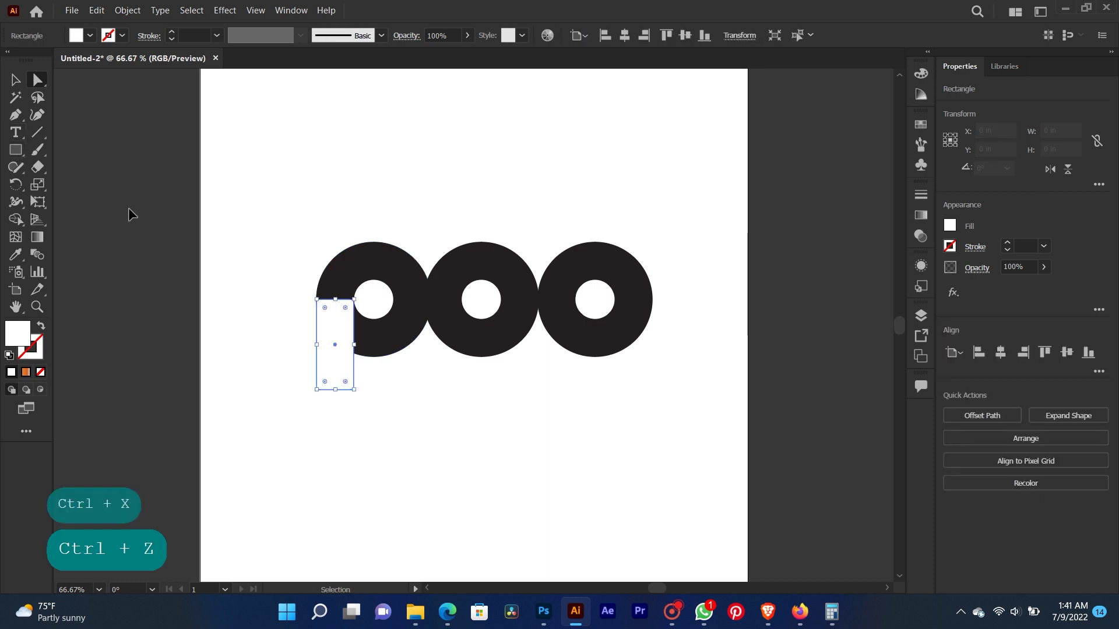
left_click(325, 306)
left_click_drag(324, 308, 338, 327)
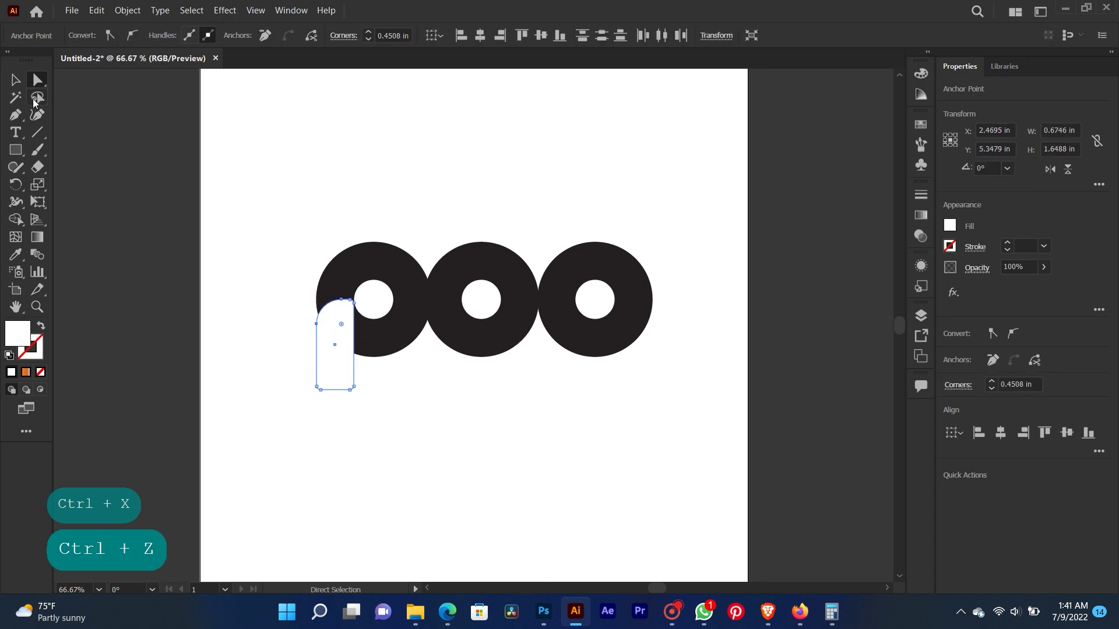
Resize the rounded rectangle to about 0.72 in wide and 2.41 in high, extending it above and below
left_click(16, 79)
left_click_drag(339, 358, 333, 400)
left_click_drag(354, 334, 352, 327)
left_click(377, 407)
left_click(339, 353)
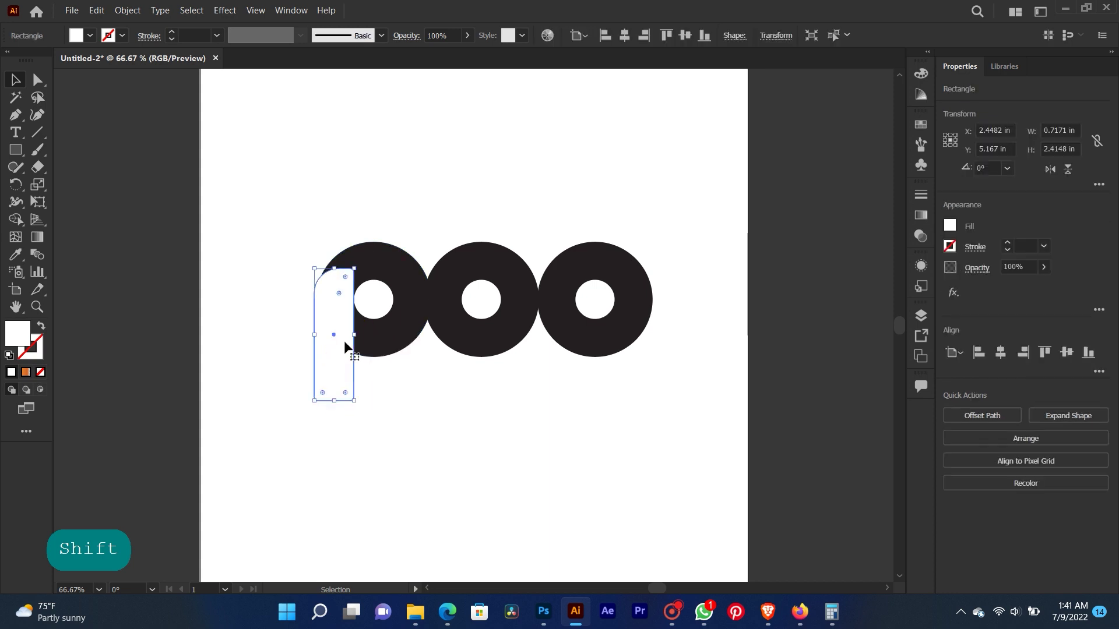
Nudge the rectangle right and down so its left edge lines up with the left-hand circle's edge
key("Right")
key("Right")
key("Right")
key("Right")
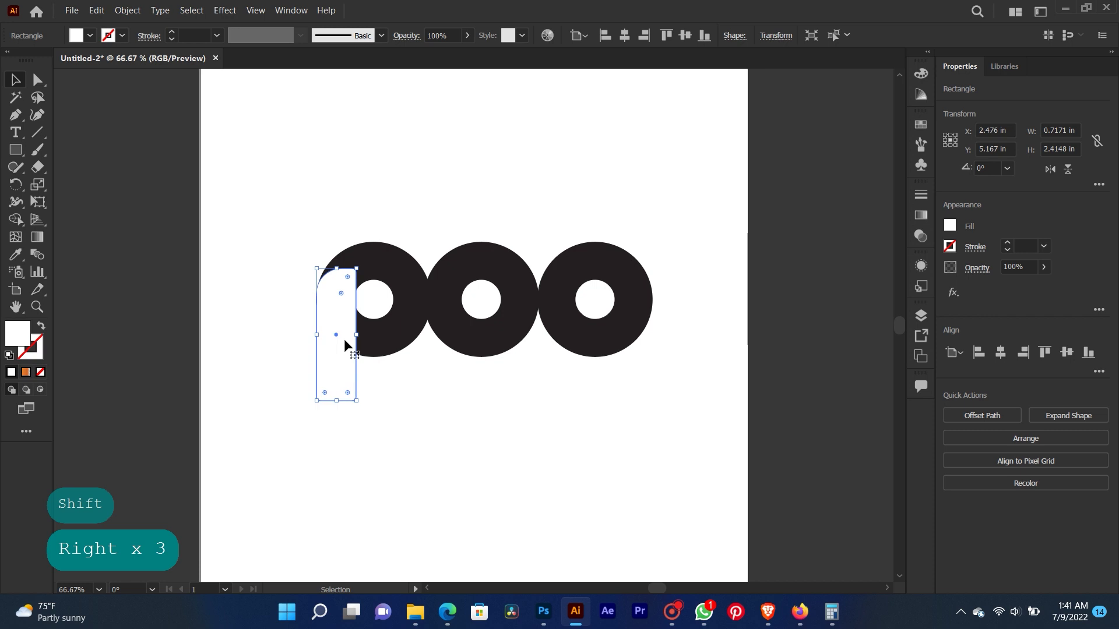
key("Left")
key("Down")
key("Down")
key("Down")
key("Down")
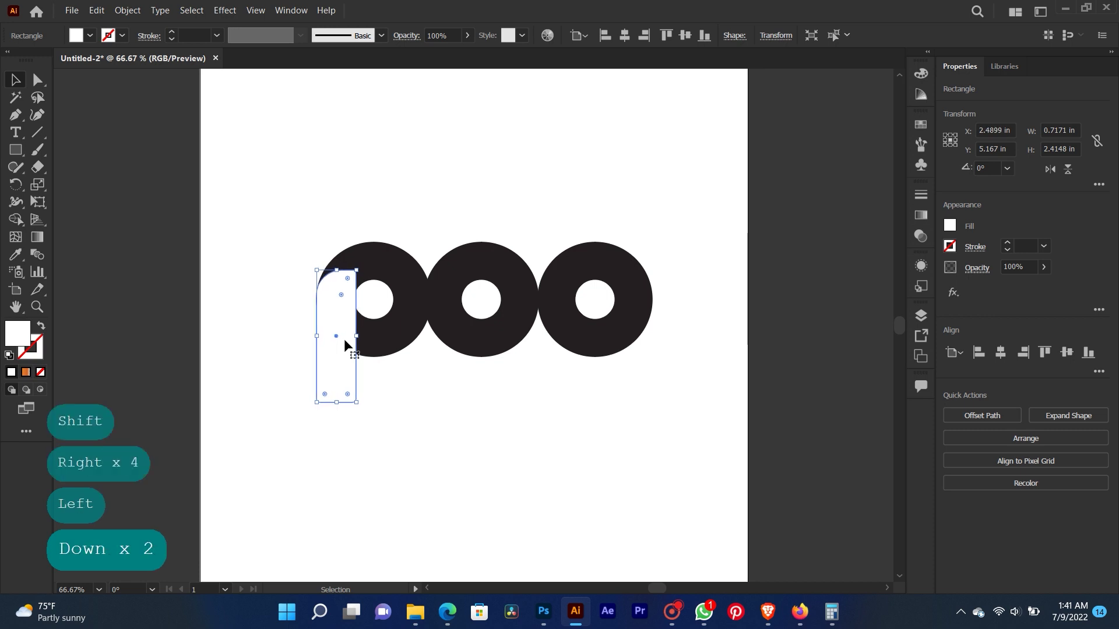
key("Up")
left_click(415, 390)
Fill the rectangular stem with dark grey
left_click(338, 390)
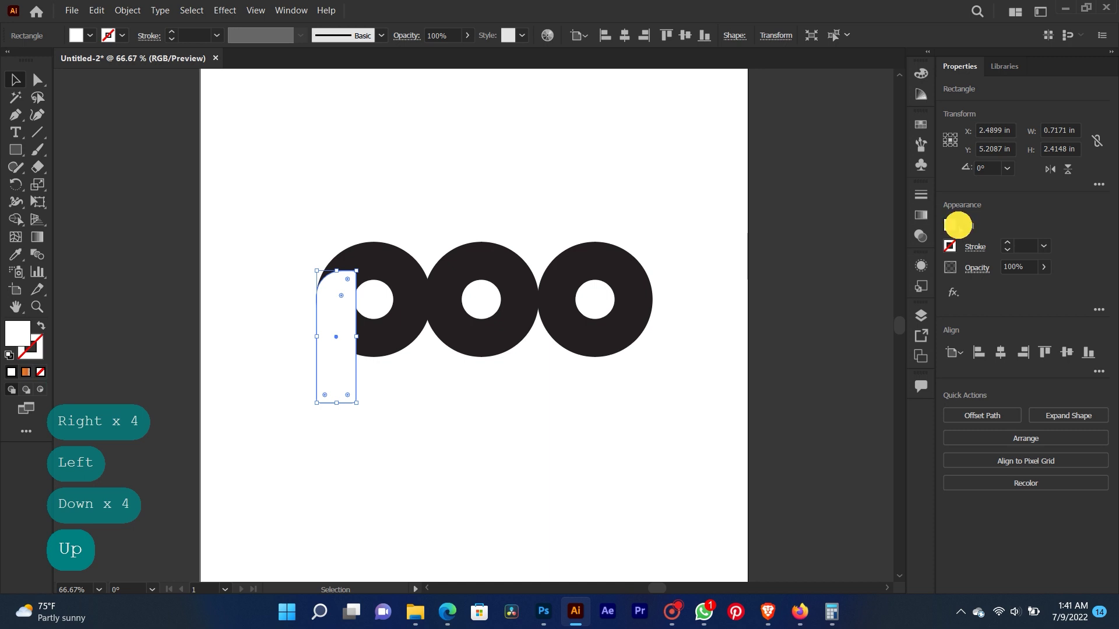
left_click(952, 225)
left_click(822, 320)
left_click(813, 319)
left_click(550, 132)
Send the grey stem backward in the stacking order until it lies behind the left-hand circle
key("ctrl+bracketleft")
key("ctrl+bracketleft")
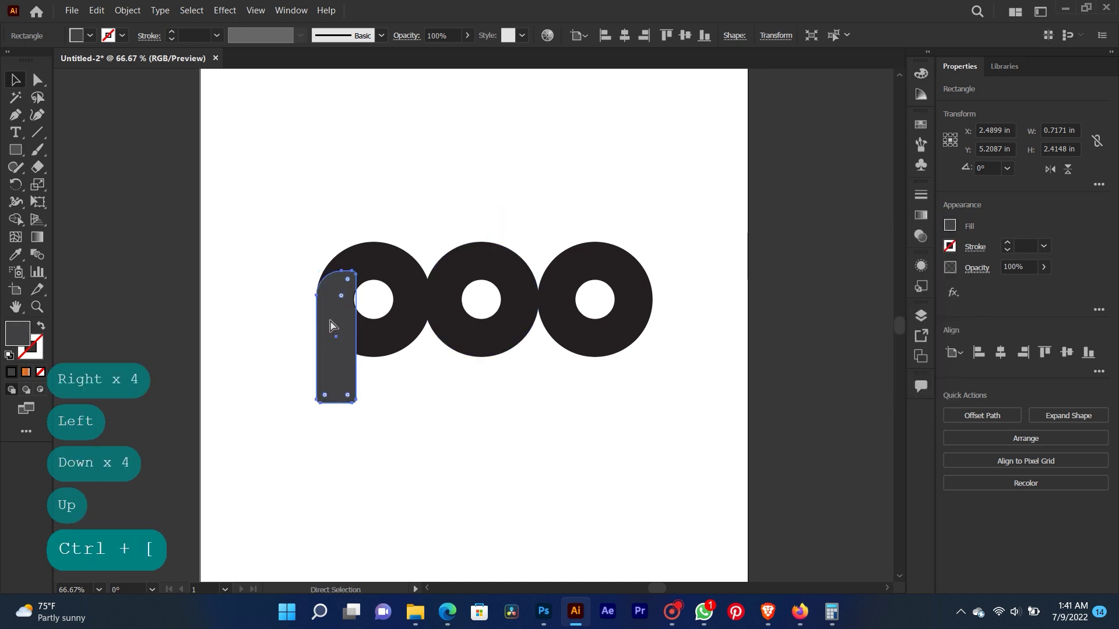
key("ctrl+bracketleft")
key("ctrl+bracketleft")
key("ctrl+bracketleft")
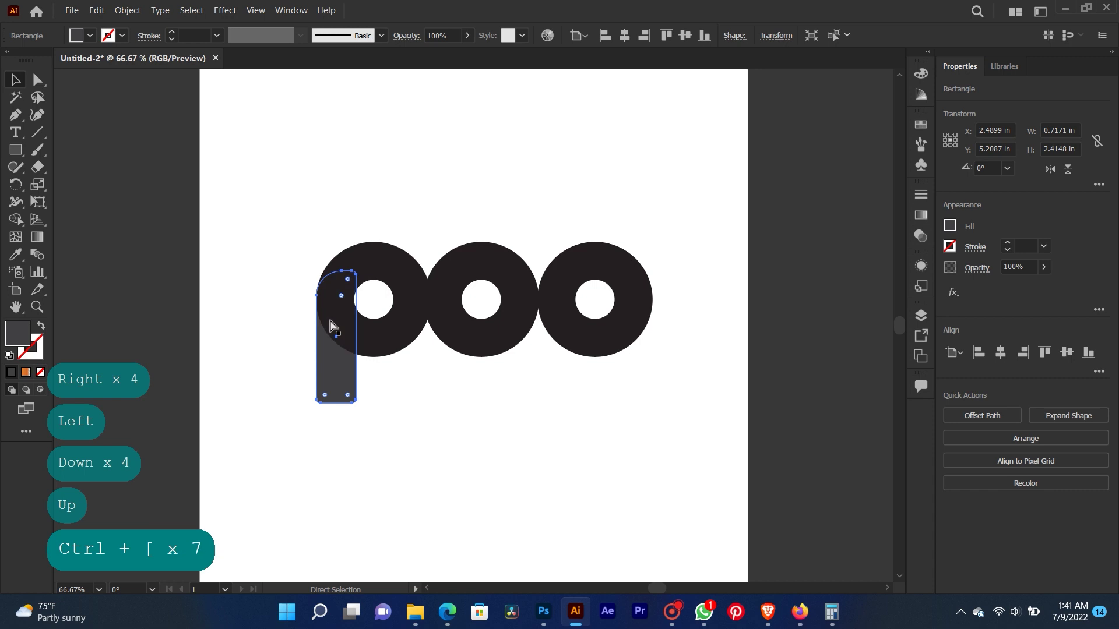
left_click(352, 317)
Duplicate the grey stem to the right side of the middle circle and reflect the copy left to right
left_click_drag(322, 384, 509, 397)
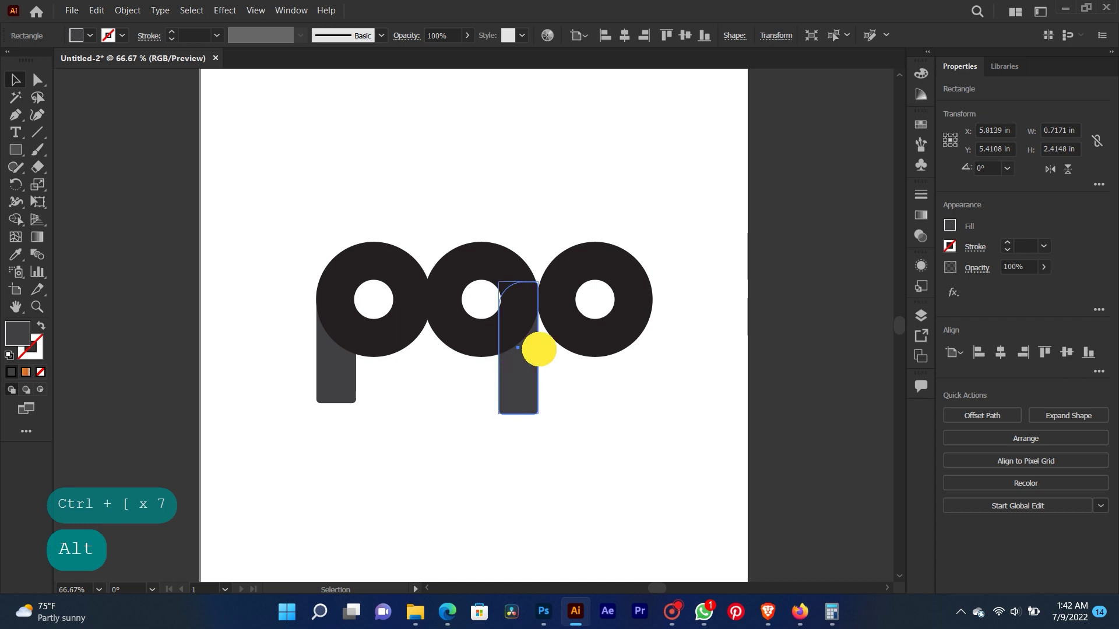
right_click(529, 373)
mouse_move(649, 284)
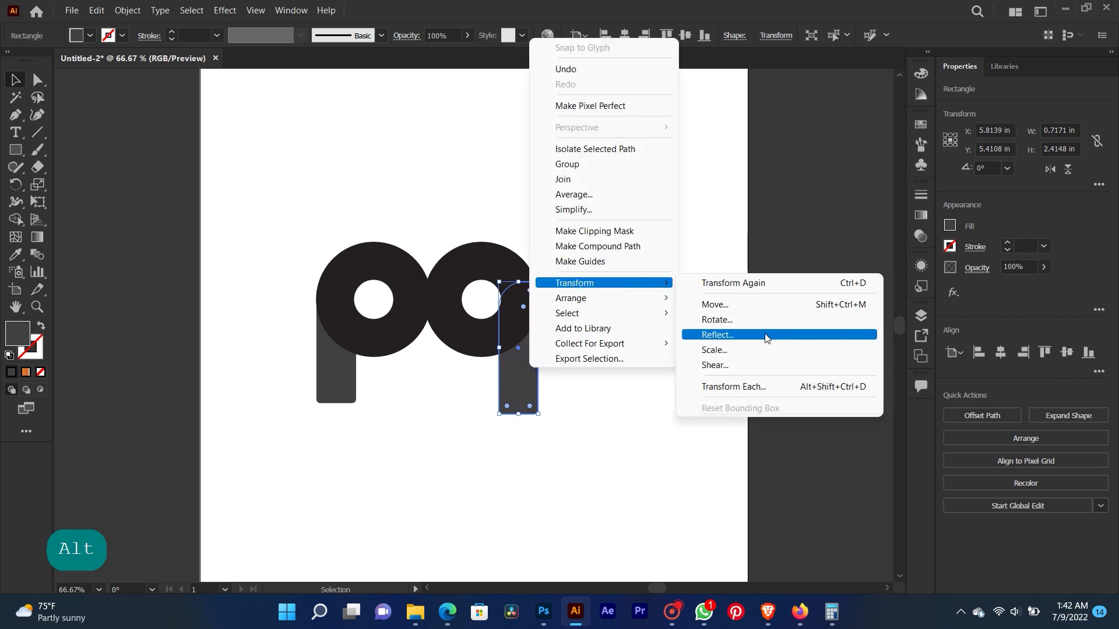
left_click(752, 337)
left_click(574, 397)
left_click(644, 418)
Shorten the duplicated stem under the middle circle by raising its lower edge
left_click(521, 411)
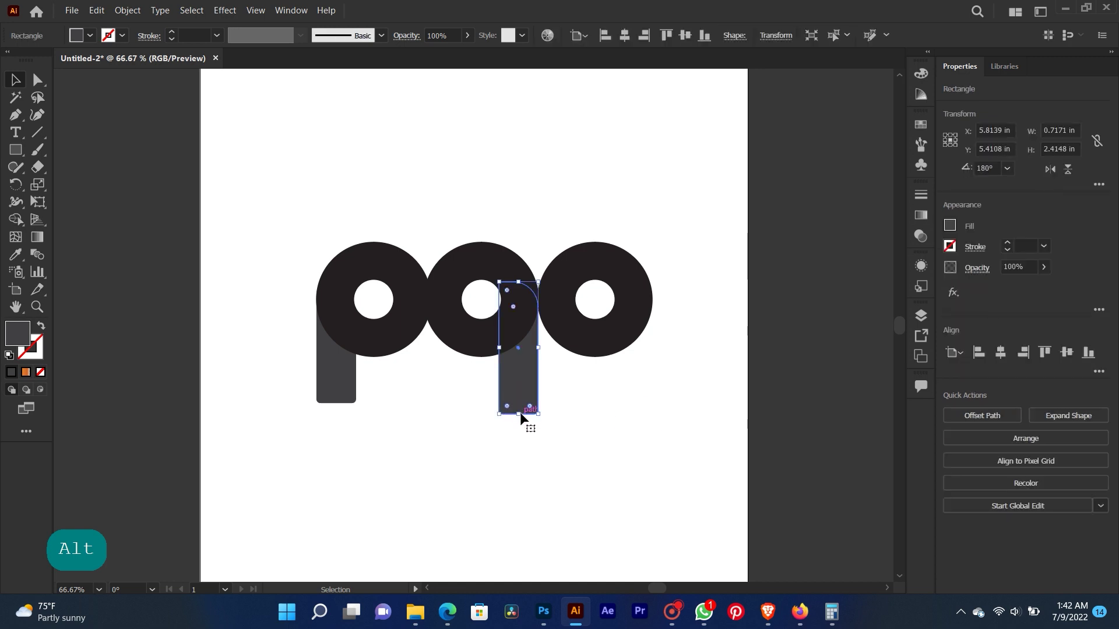
left_click_drag(519, 415, 527, 378)
left_click(582, 376)
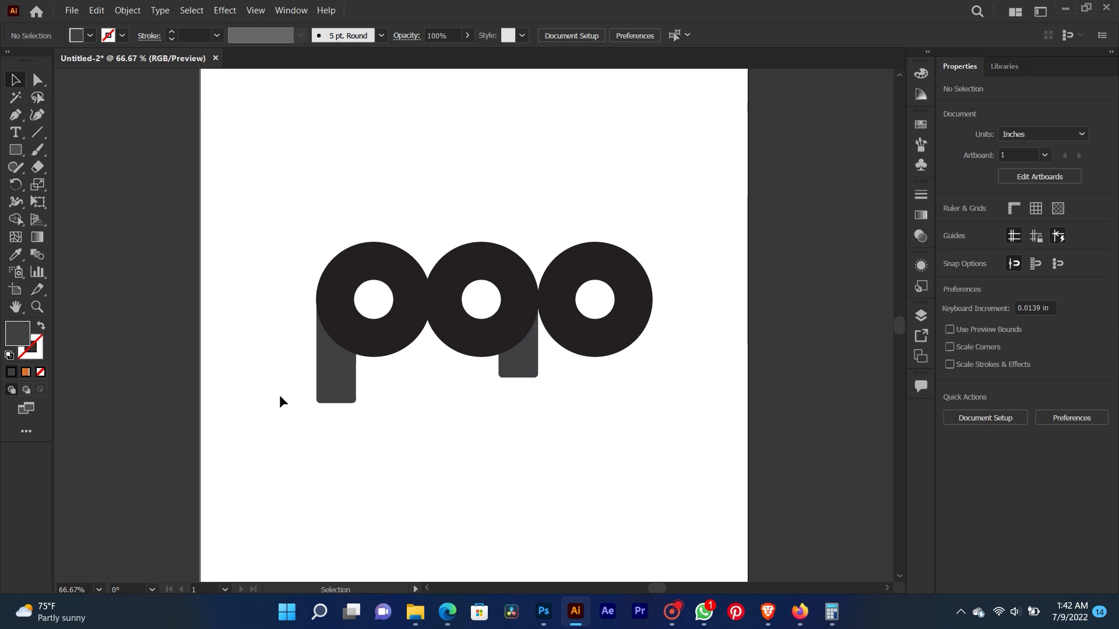
Duplicate the left-hand grey stem horizontally to the right-hand circle and reflect the copy left to right
left_click_drag(336, 384, 639, 378)
right_click(640, 365)
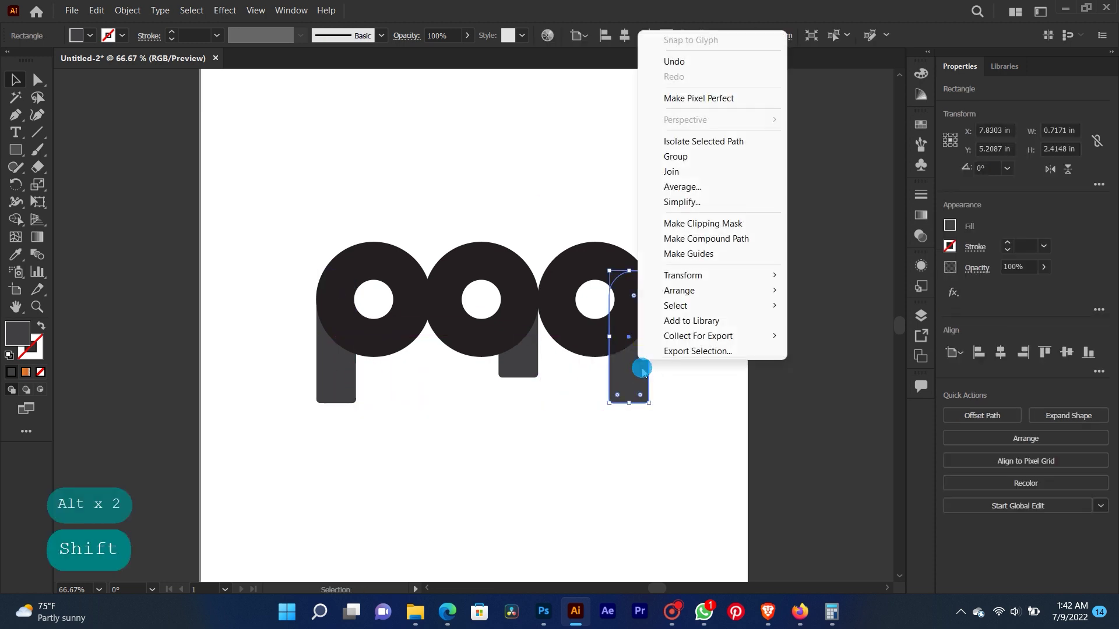
mouse_move(739, 299)
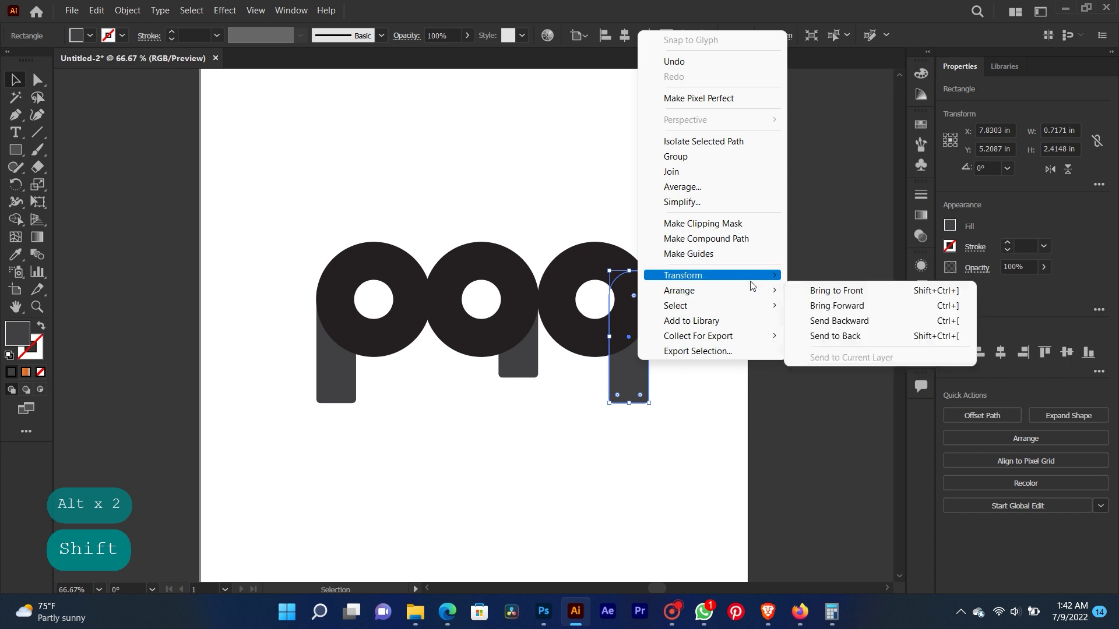
mouse_move(750, 277)
left_click(840, 330)
left_click(563, 395)
left_click(656, 408)
Move the new stem until it is flush with the right edge of the right-hand circle
left_click_drag(627, 382, 630, 379)
left_click(684, 369)
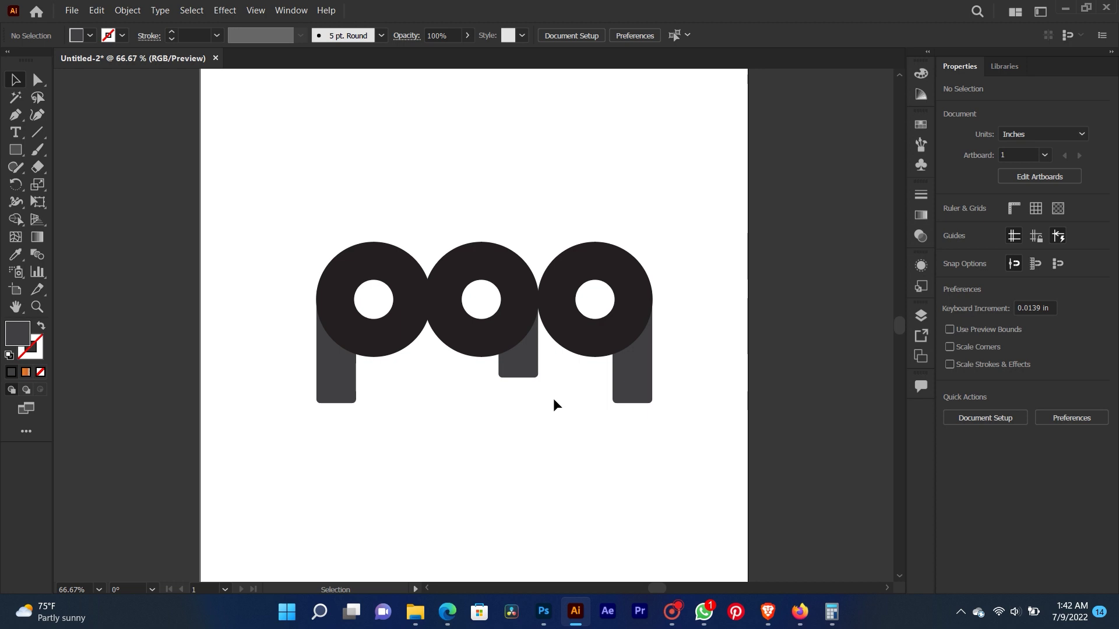
left_click(569, 424)
Duplicate the left-hand black circle about 0.13 in straight down and fill the copy with medium grey
key("ctrl+equal")
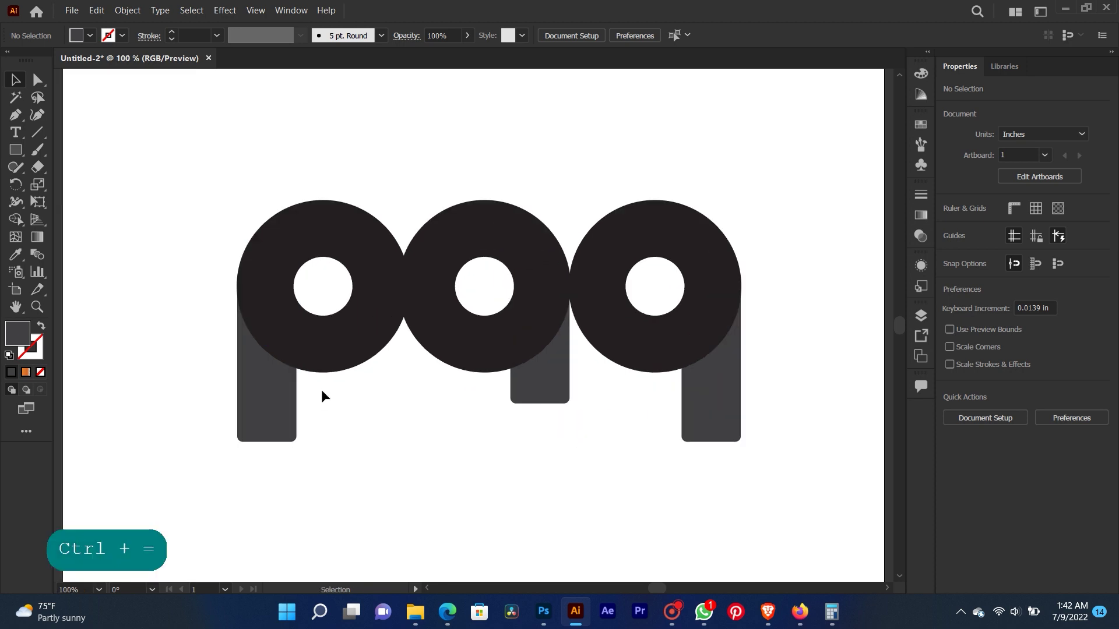
mouse_move(307, 368)
left_mouse_down()
mouse_move(325, 384)
mouse_move(318, 365)
left_mouse_up()
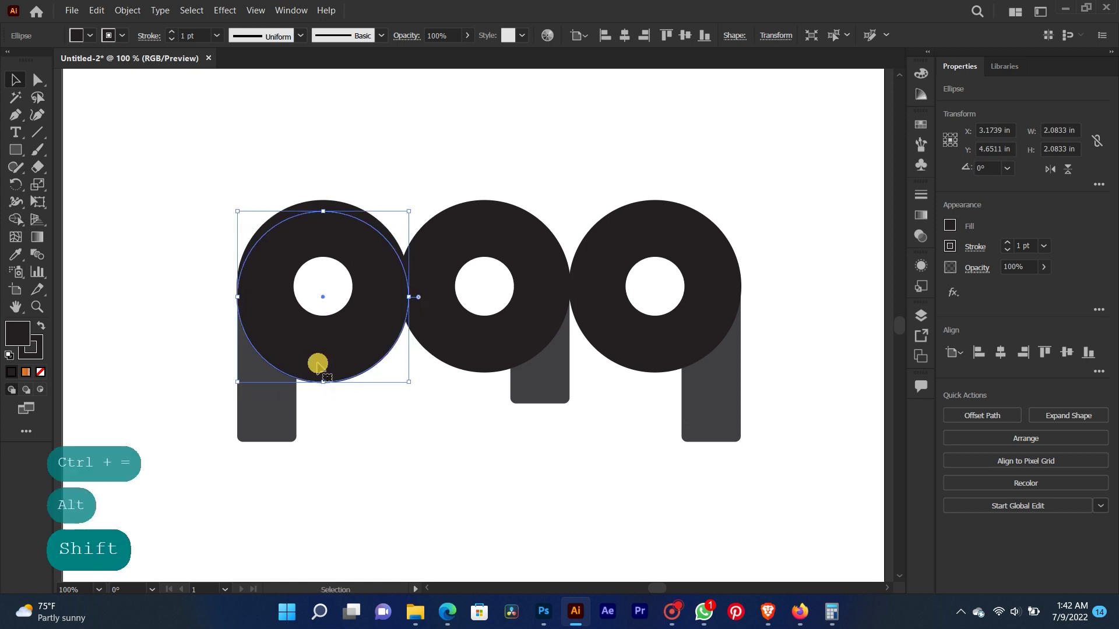
left_click(931, 243)
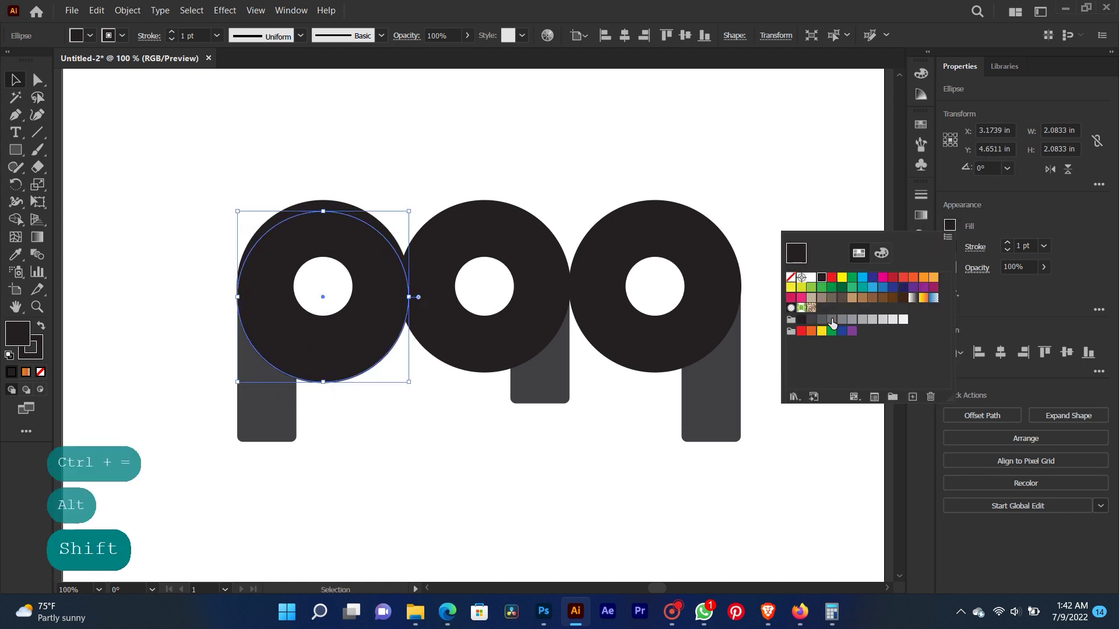
left_click(830, 321)
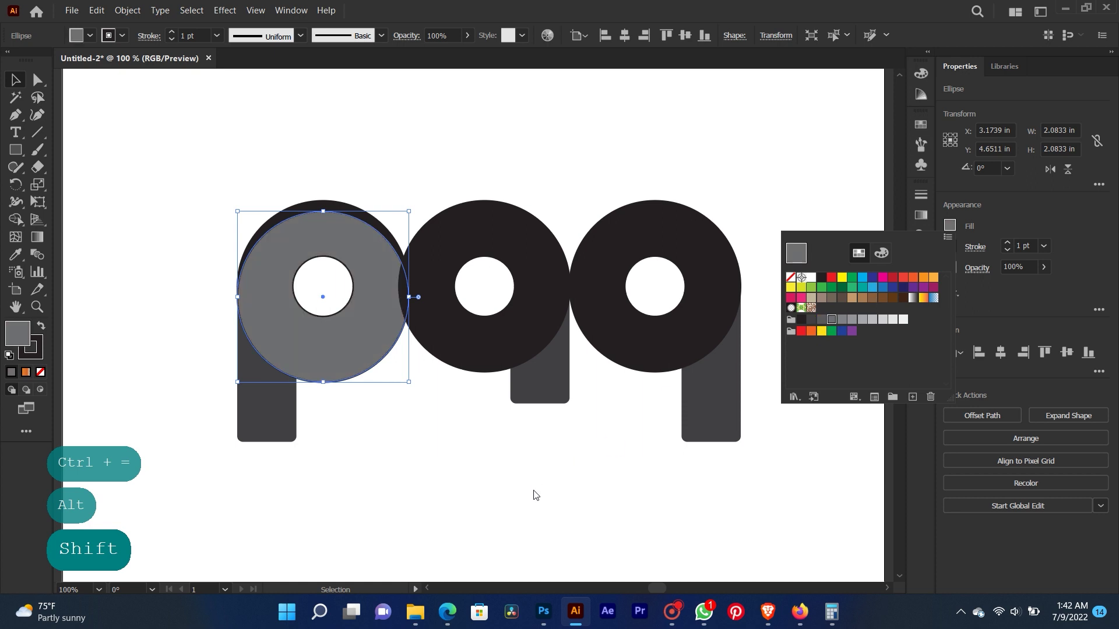
Send the medium grey circle backward so that it lies between the black ring and the left-hand stem
left_click(392, 479)
left_click(347, 365)
key("ctrl+bracketleft")
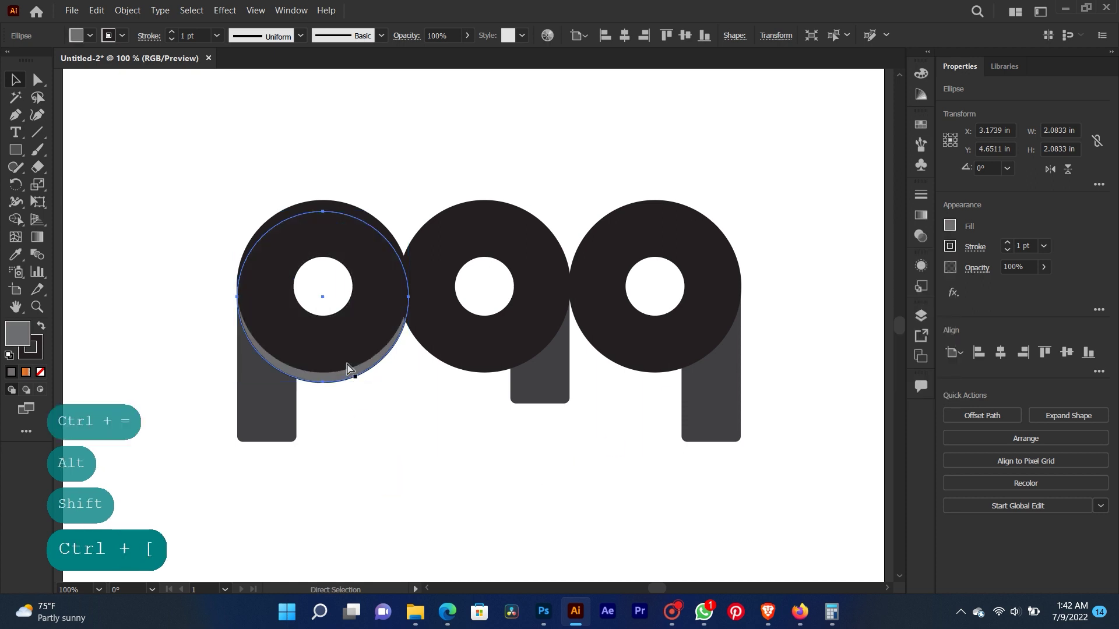
left_click(309, 401)
Try to cut the left-hand stem with the medium grey circle using Minus Front
left_click(320, 380)
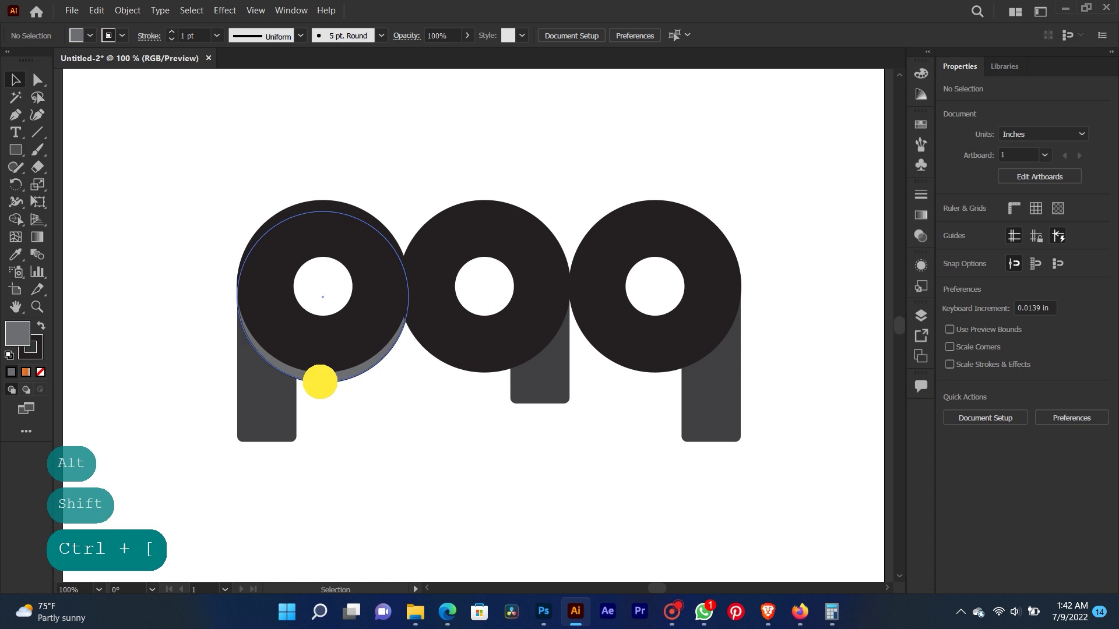
left_click(271, 425, "shift")
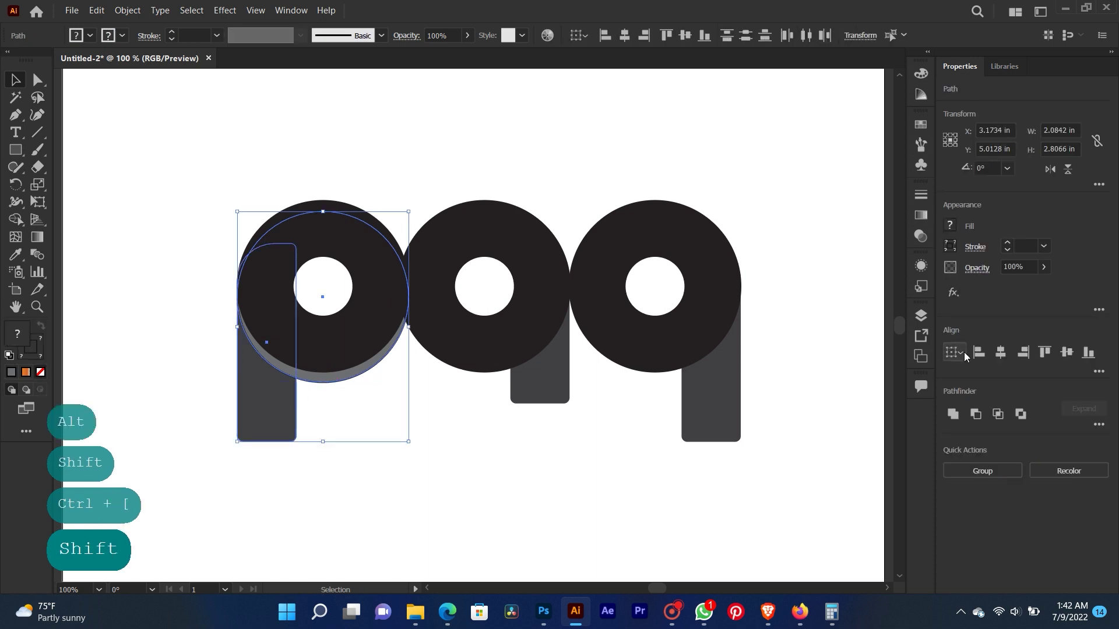
left_click(969, 419)
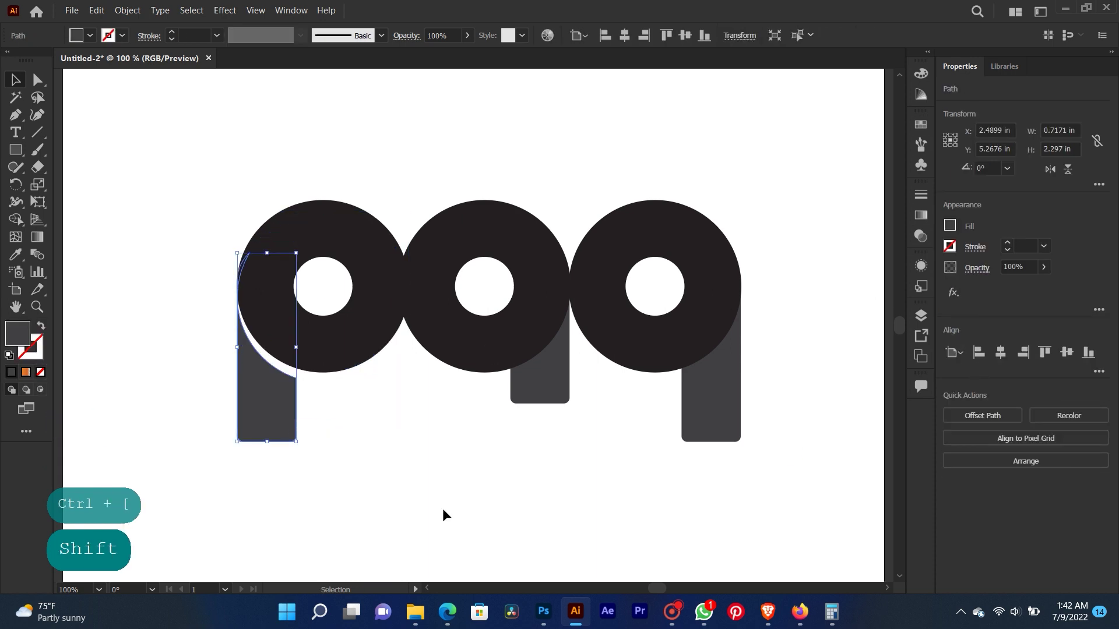
left_click(432, 505)
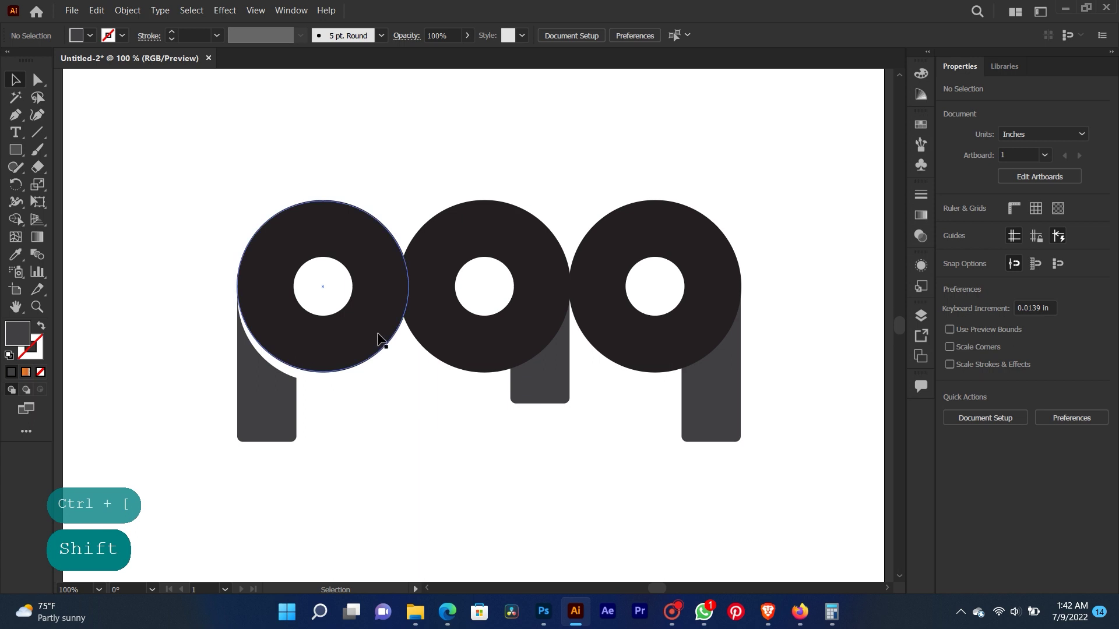
left_click(517, 352)
left_click(452, 369)
key("ctrl+z")
Duplicate the medium grey circle to the same offset position behind the middle and right-hand black circles
left_click(358, 420)
left_click(319, 374)
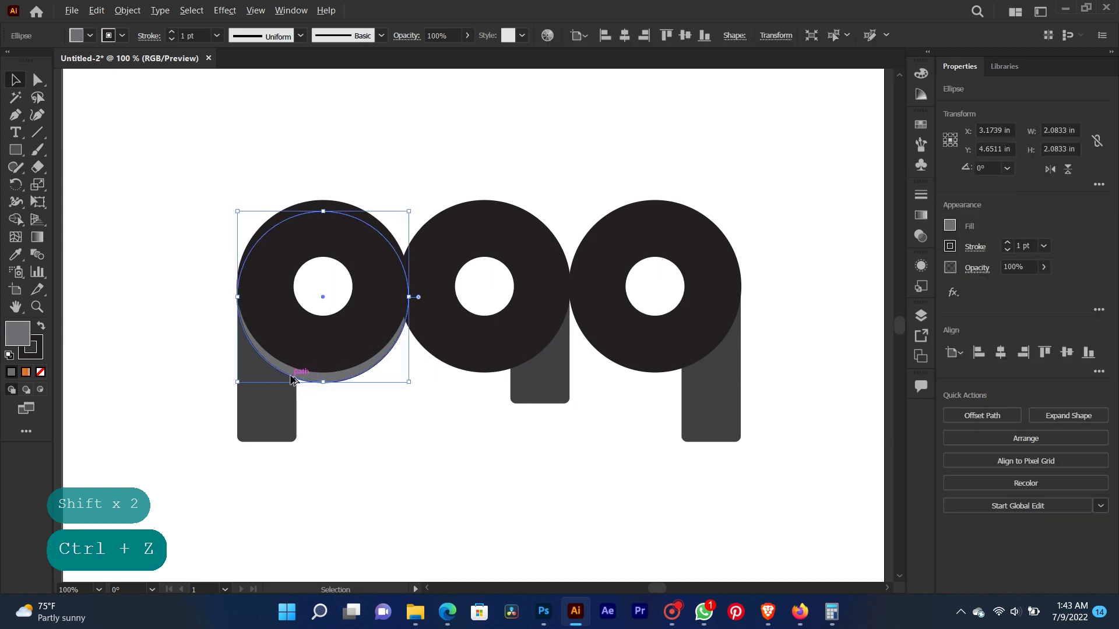
left_click_drag(285, 373, 446, 369)
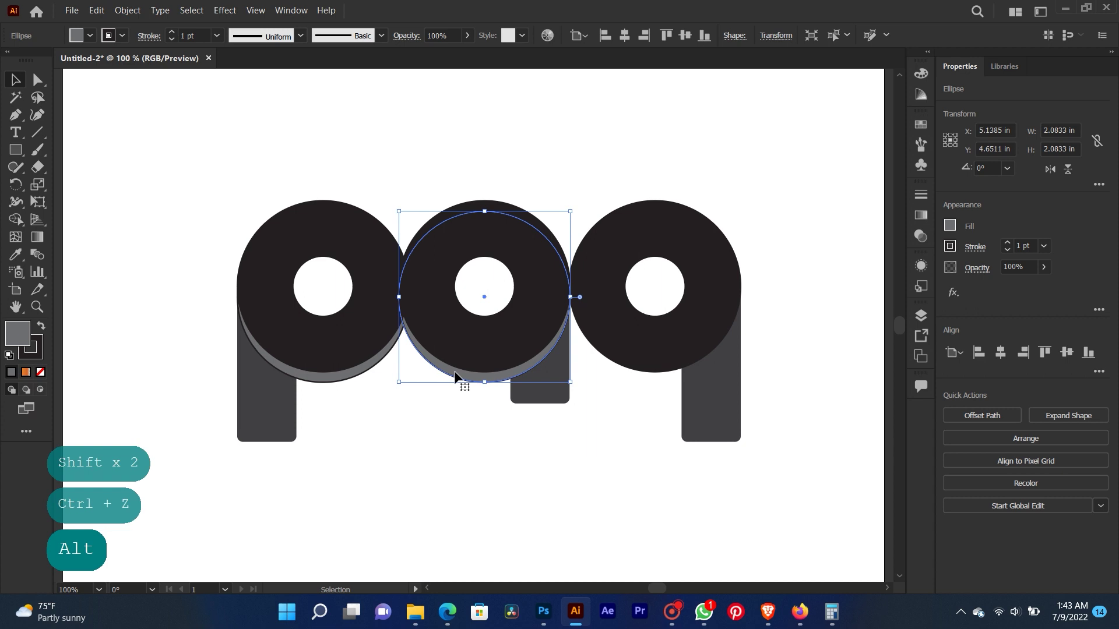
left_click_drag(454, 375, 620, 375)
Try to cut all three stems at once with the three medium grey circles using Minus Front
left_click(642, 367, "shift")
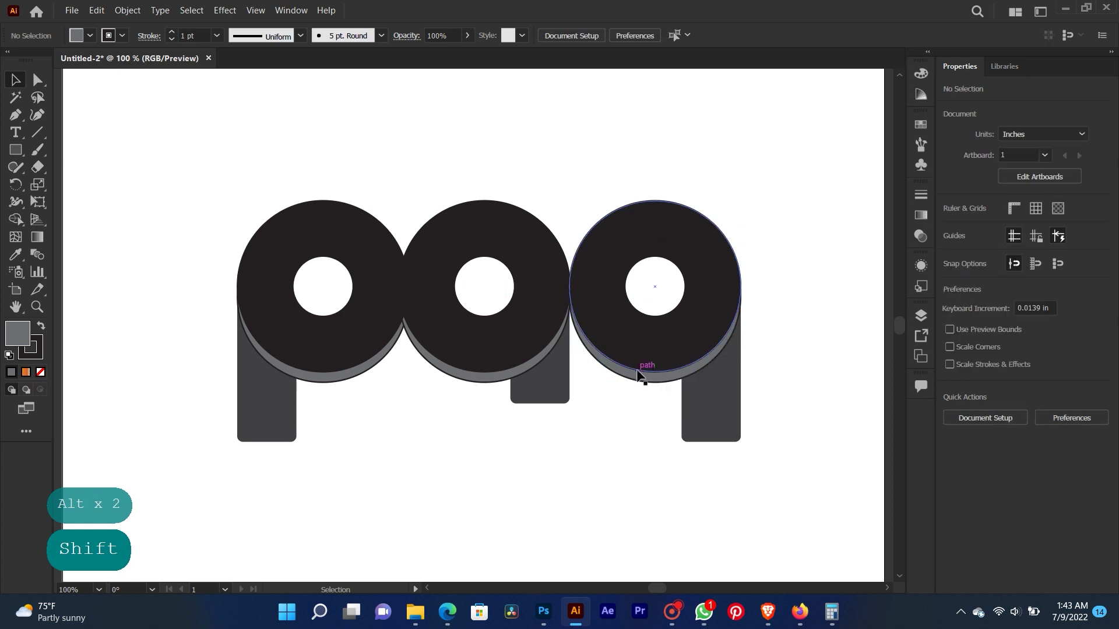
left_click(635, 377, "shift")
left_click(495, 380, "shift")
left_click(337, 379, "shift")
left_click(273, 411, "shift")
left_click(563, 367, "shift")
left_click(714, 393, "shift")
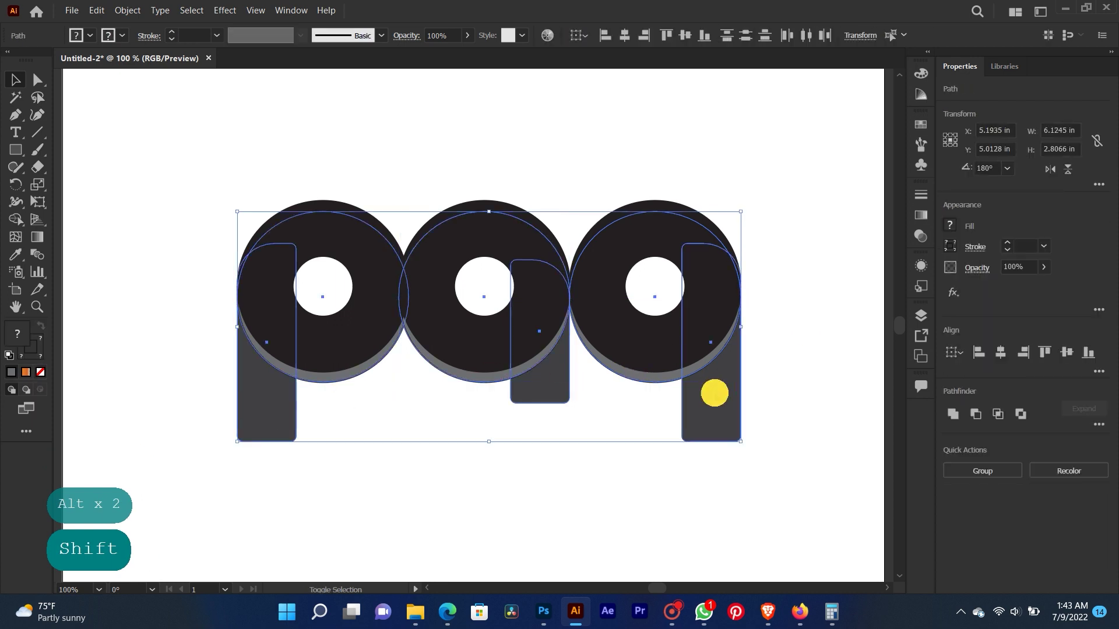
key("shift")
left_click(972, 412)
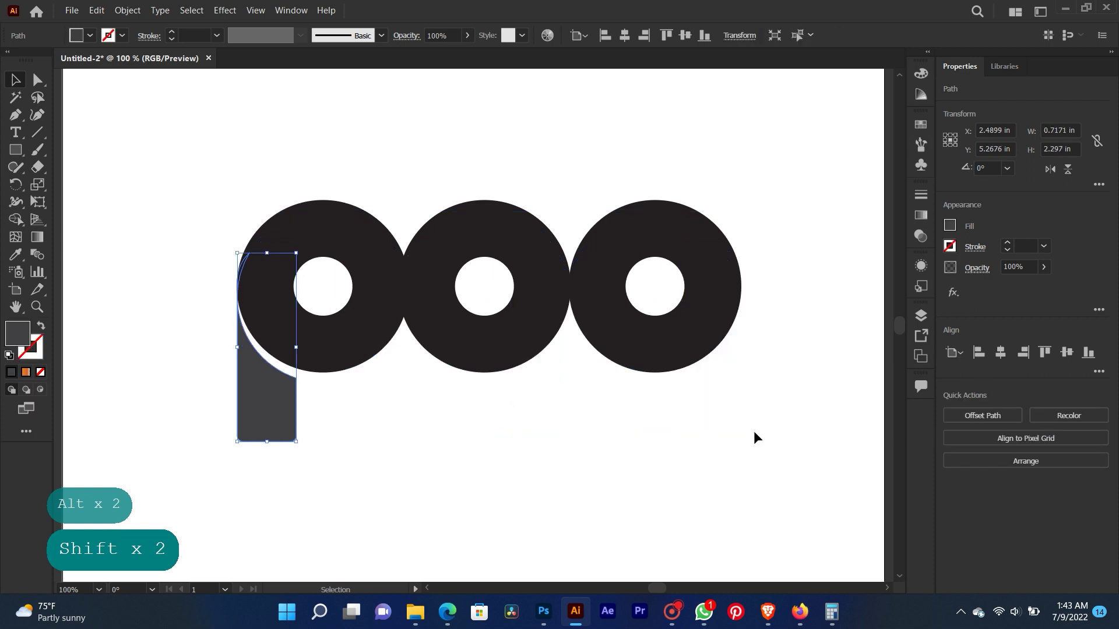
key("ctrl+z")
left_click(432, 416)
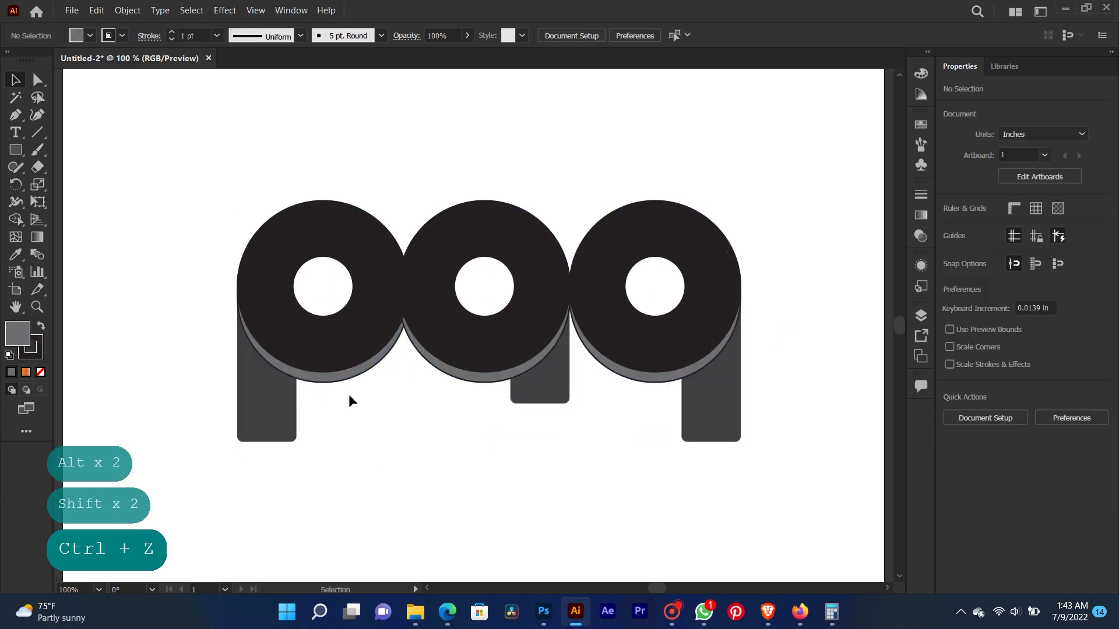
Subtract the left-hand medium grey circle from the left-hand stem with Minus Front
left_click(312, 382)
left_click(274, 407, "shift")
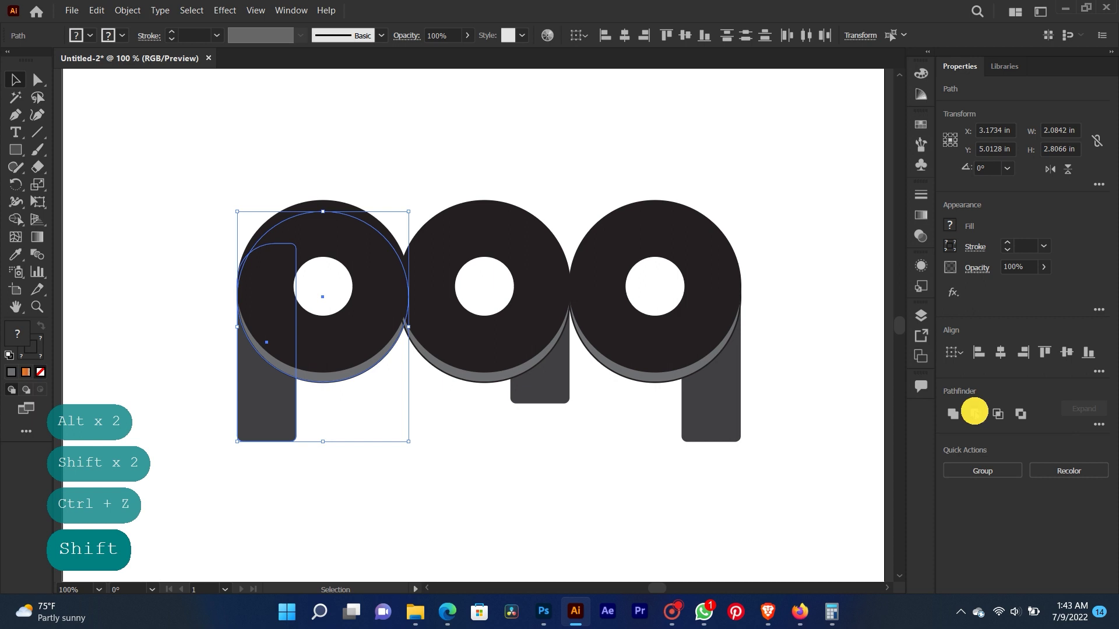
left_click(974, 412)
left_click(441, 507)
Subtract the middle medium grey circle from the short middle stem with Minus Front
left_click(463, 381)
left_click(533, 390, "shift")
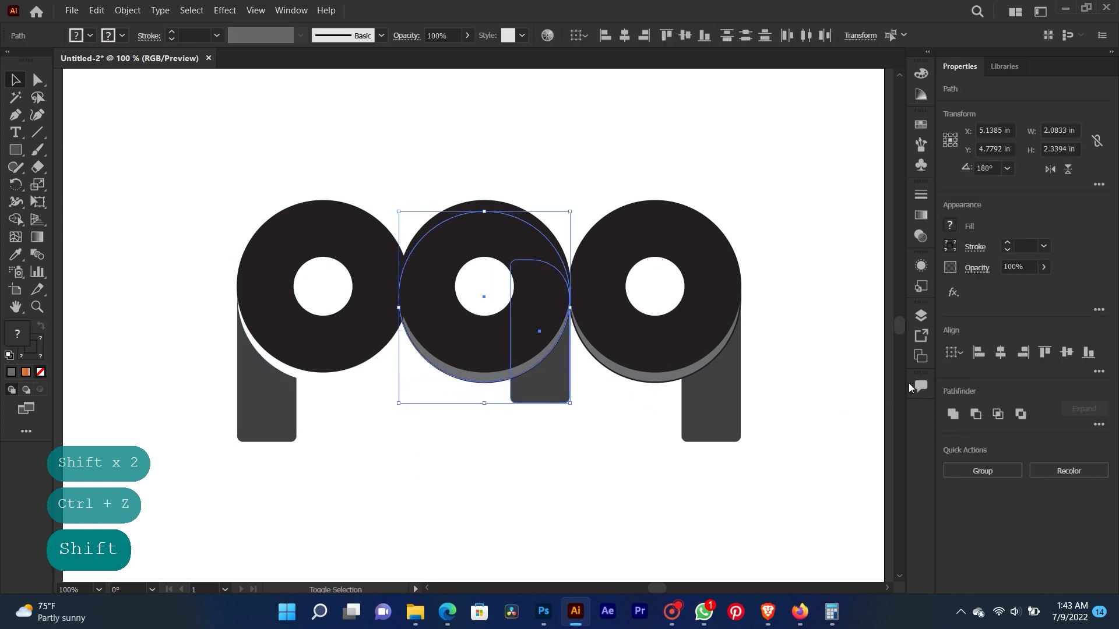
left_click(974, 412)
left_click(610, 455)
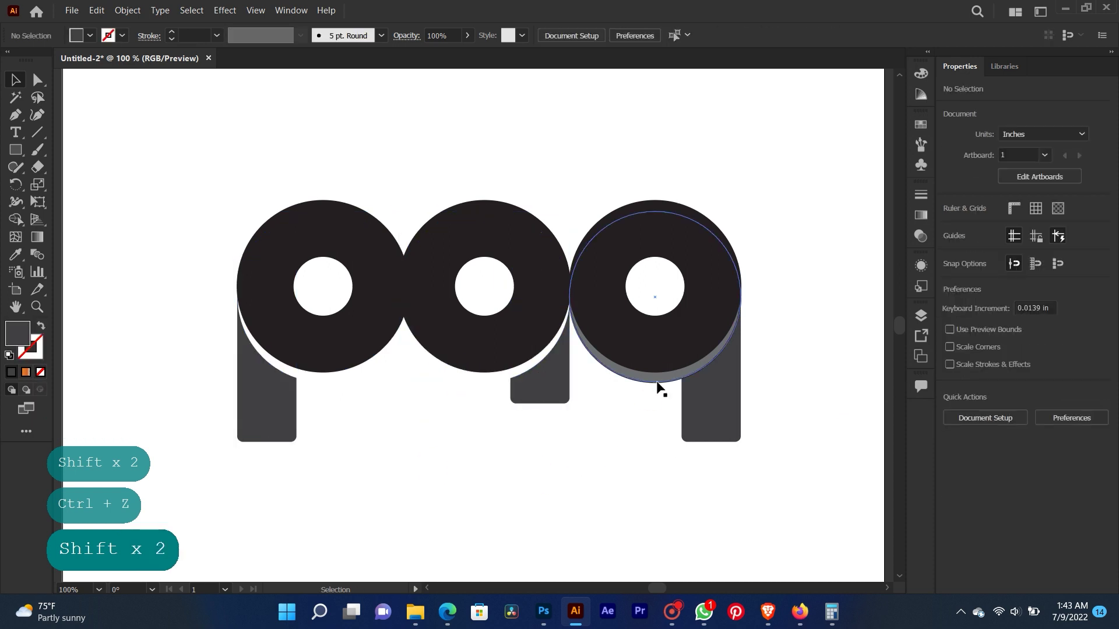
Subtract the remaining medium grey circle from the right-hand stem with Minus Front
left_click(652, 386)
left_click(709, 425, "shift")
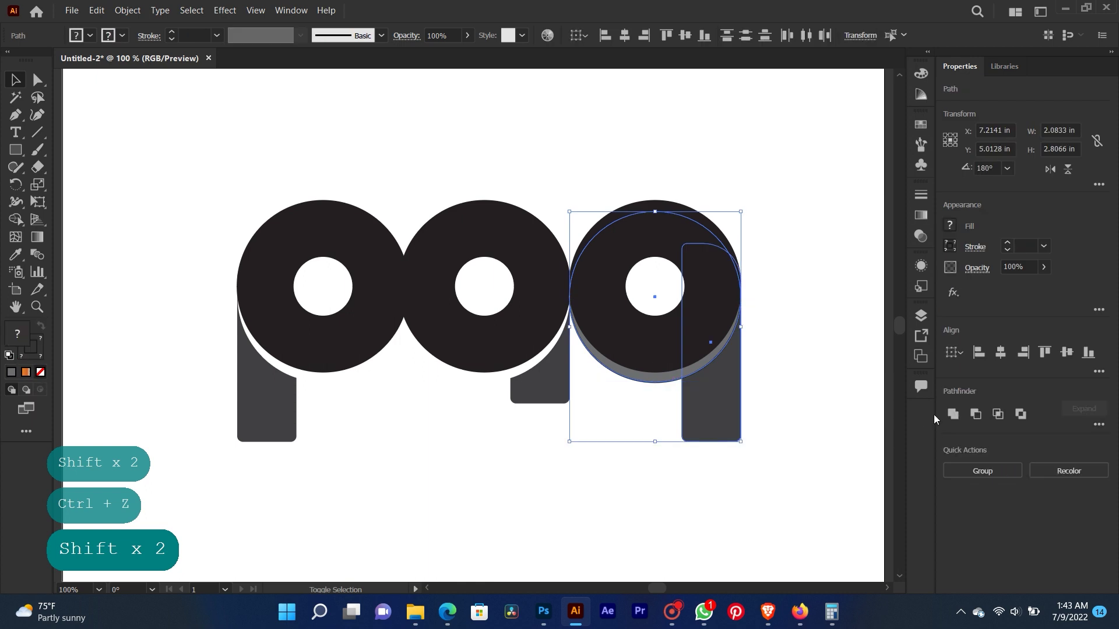
left_click(976, 414)
left_click(625, 457)
Cut the white centre circle out of the right-hand black circle with Minus Front
key("space")
left_click_drag(820, 260, 807, 249)
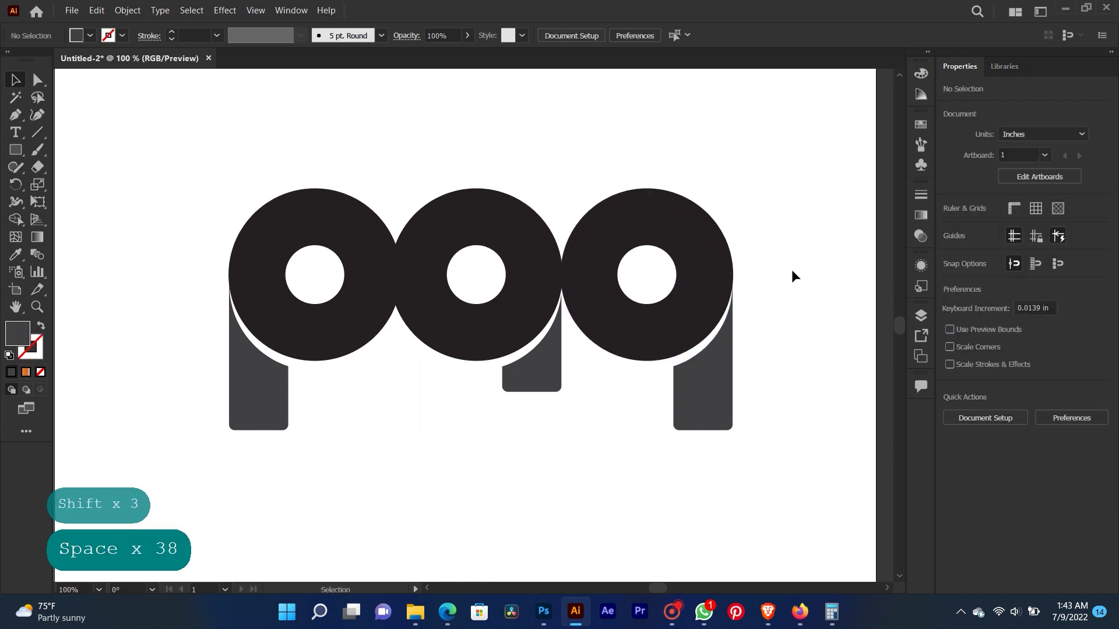
key("ctrl+minus")
key("ctrl+minus")
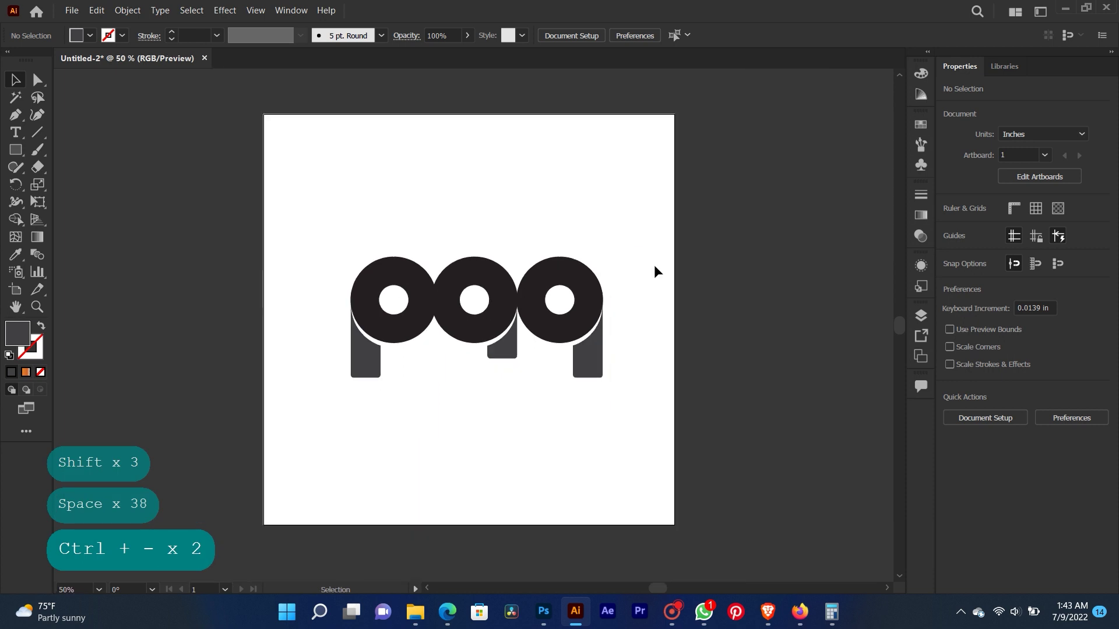
key("ctrl+equal")
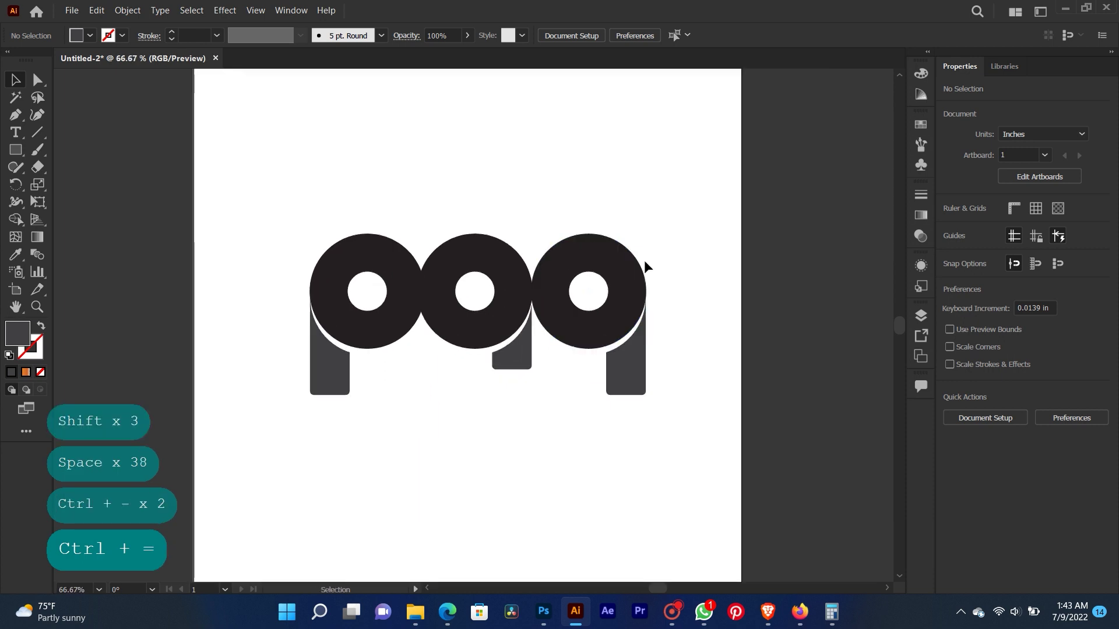
left_click(594, 292)
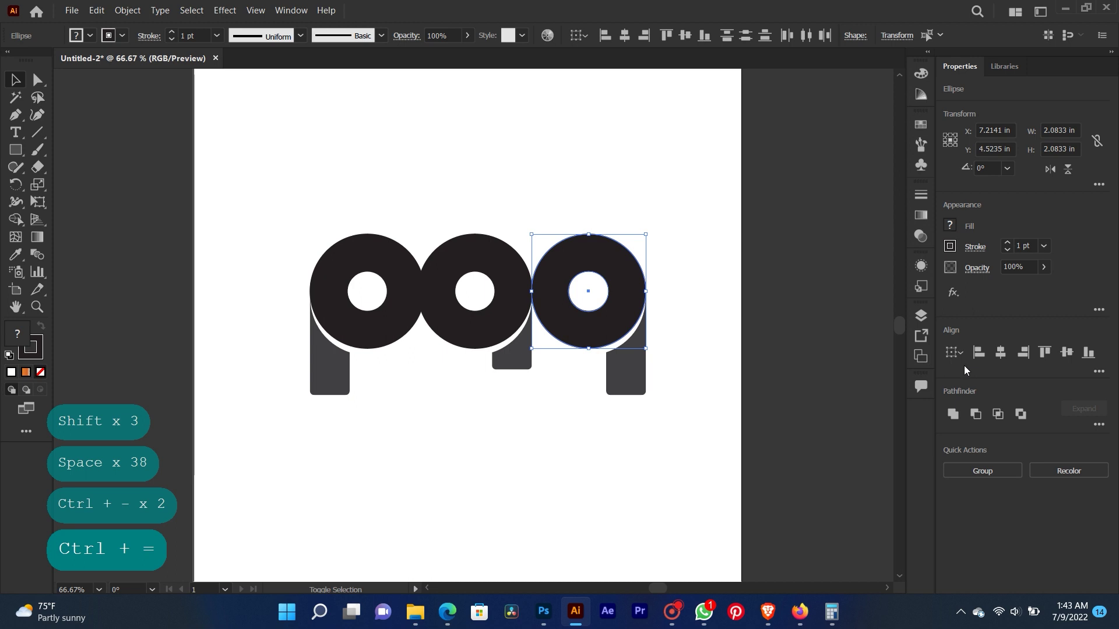
left_click(975, 414, "shift")
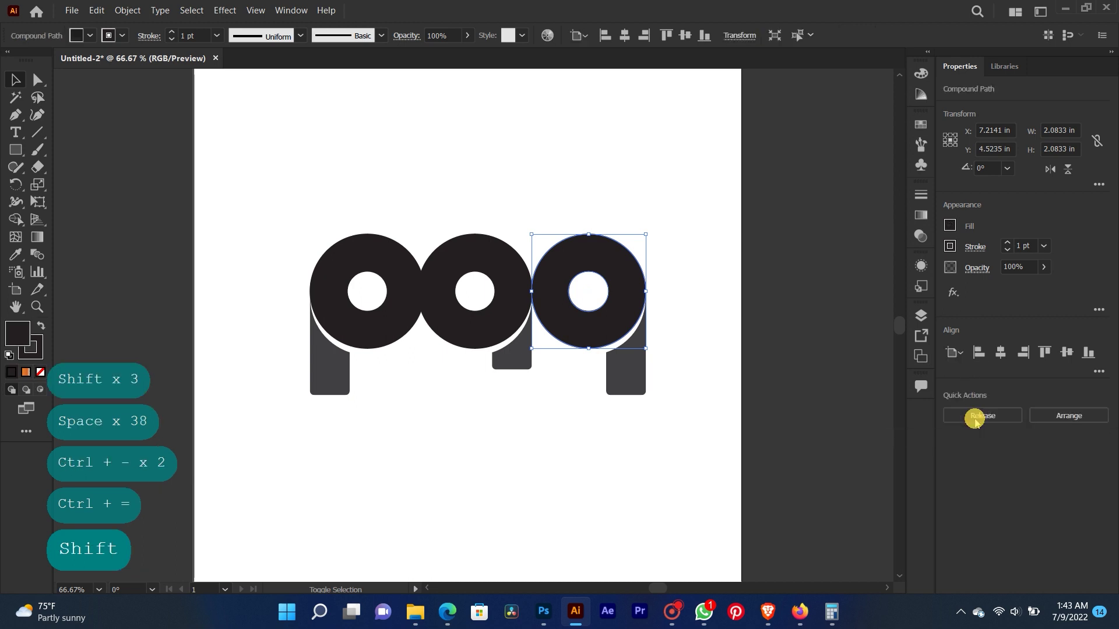
Cut the white centre circle out of the middle black circle with Minus Front
left_click(449, 294)
left_click(475, 292)
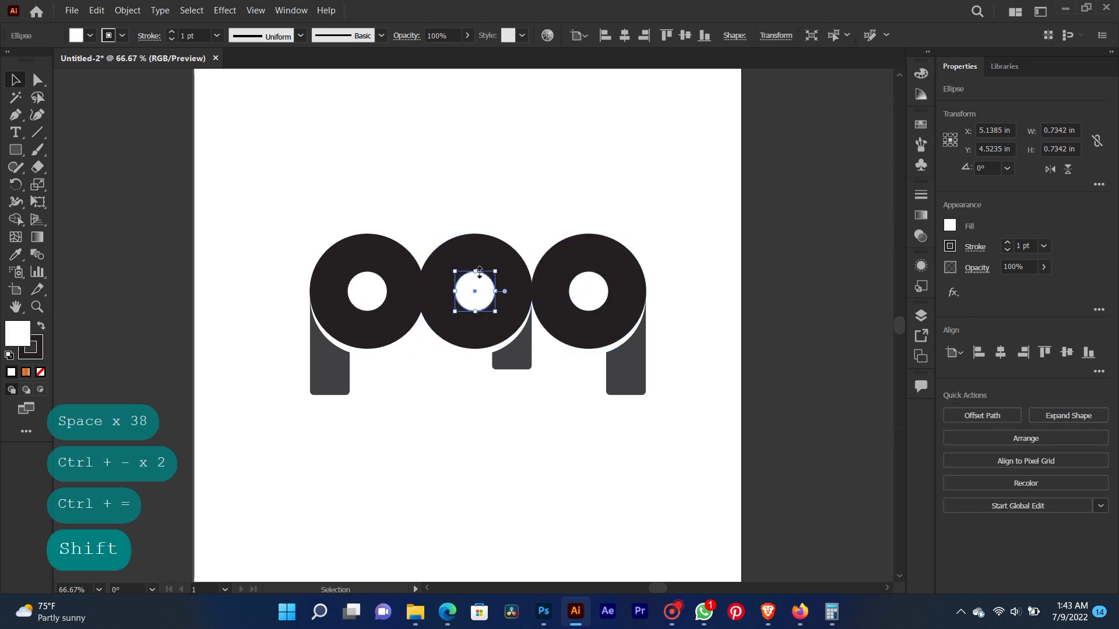
left_click(489, 303, "shift")
left_click(976, 414)
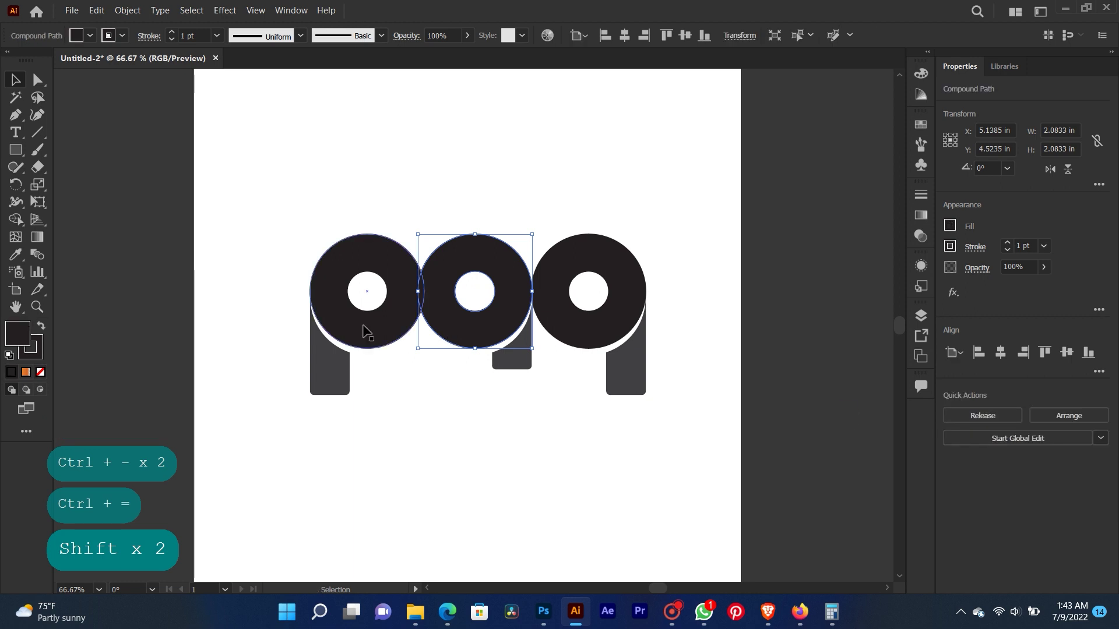
Cut the white centre circle out of the left-hand black circle with Minus Front
left_click(345, 217)
left_click(350, 247)
left_click(364, 292, "shift")
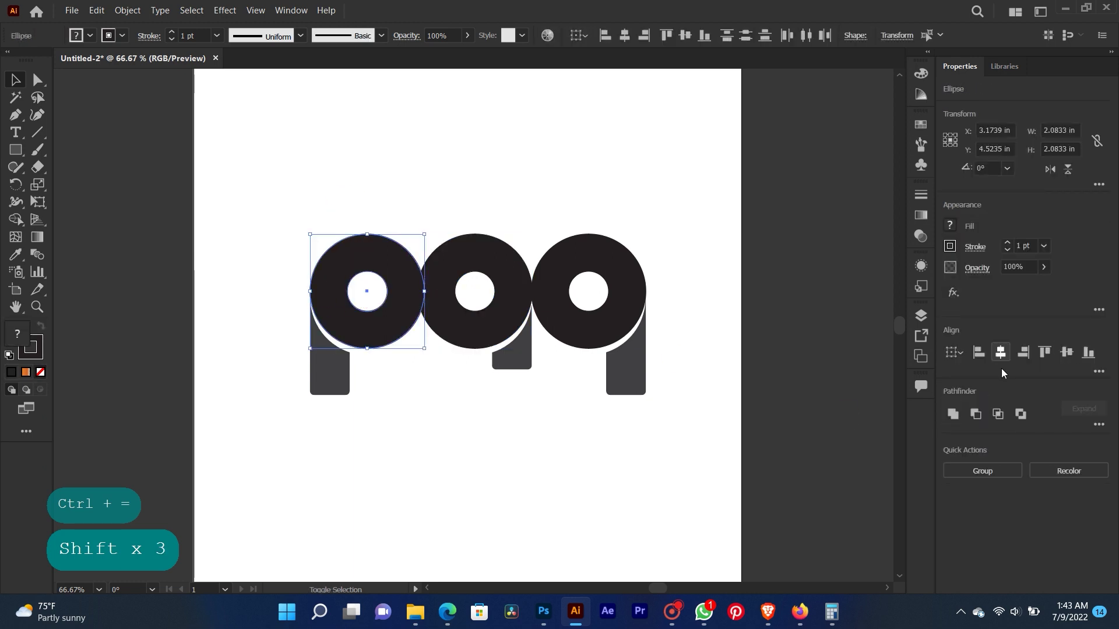
left_click(976, 415)
left_click(732, 262)
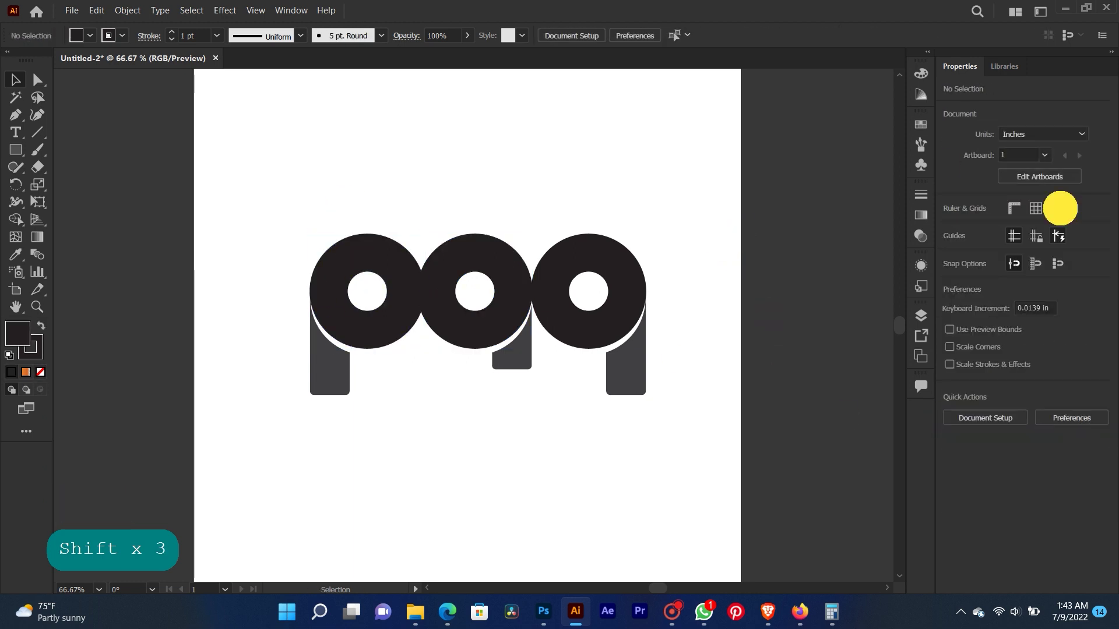
Show the transparency grid and check the cutouts in the logo's rings and stems
left_click(1058, 208)
key("ctrl+minus")
key("ctrl+minus")
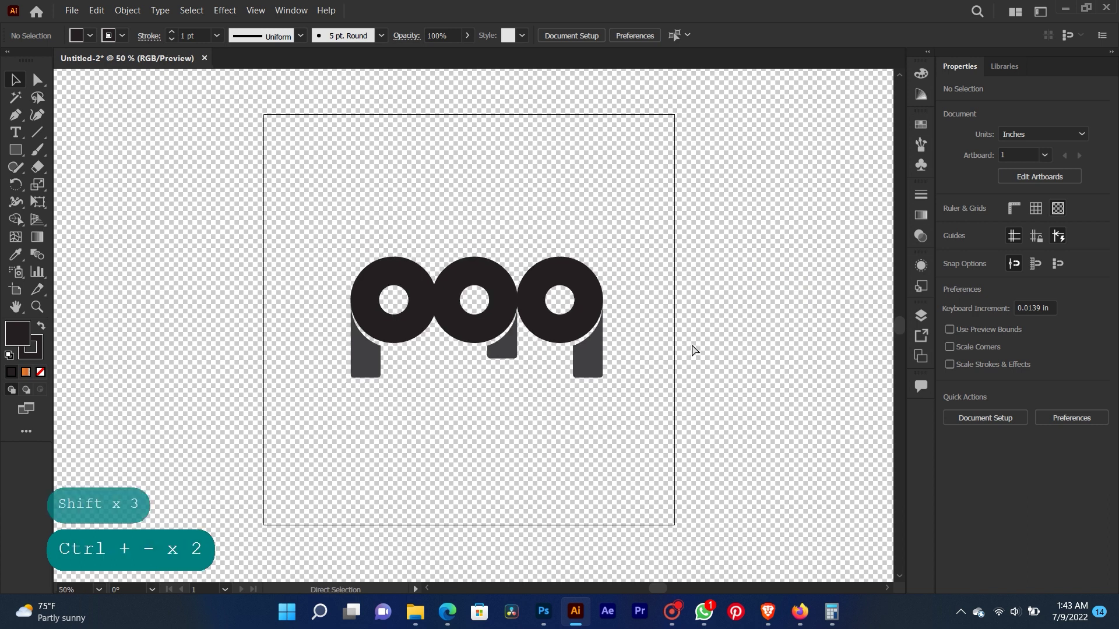
key("ctrl+equal")
key("ctrl+equal")
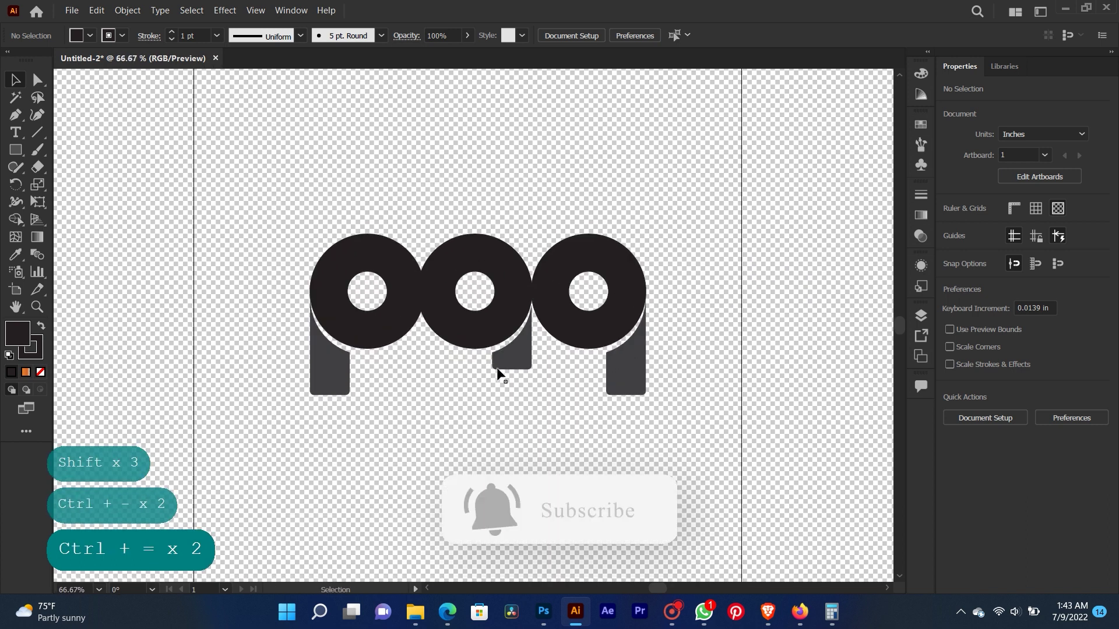
left_click(521, 350)
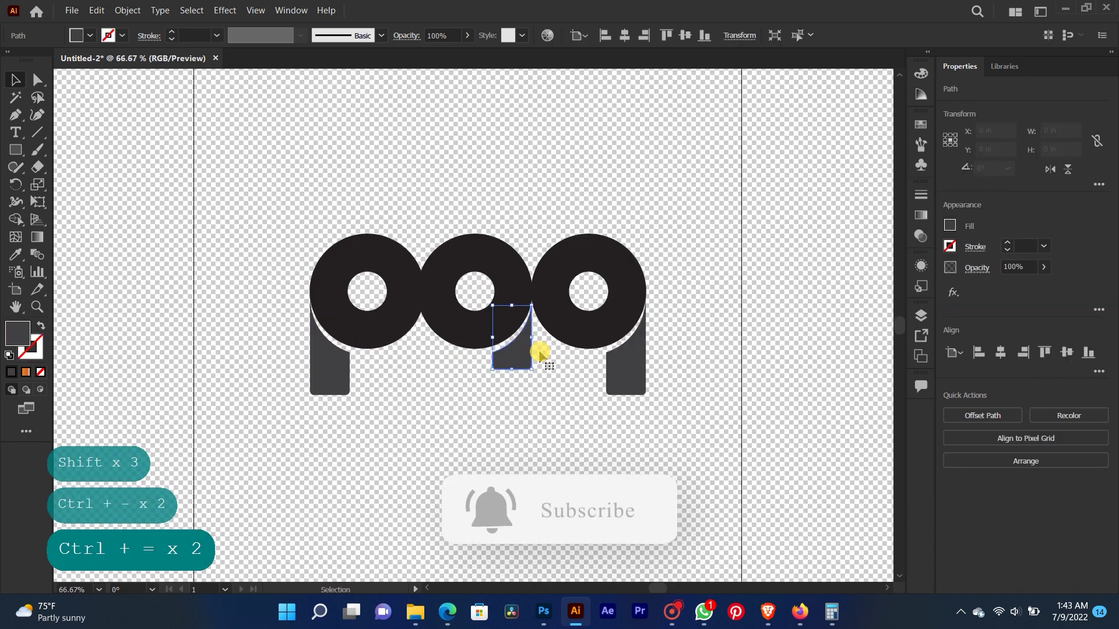
left_click(687, 275)
key("ctrl+minus")
key("ctrl+minus")
key("ctrl+equal")
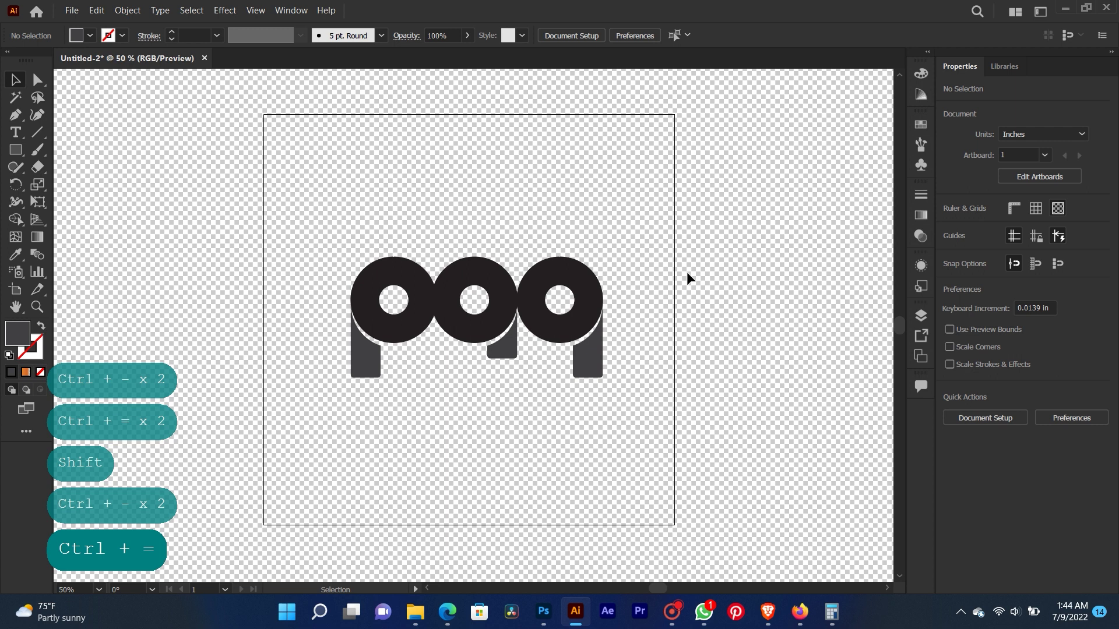
left_click(723, 254)
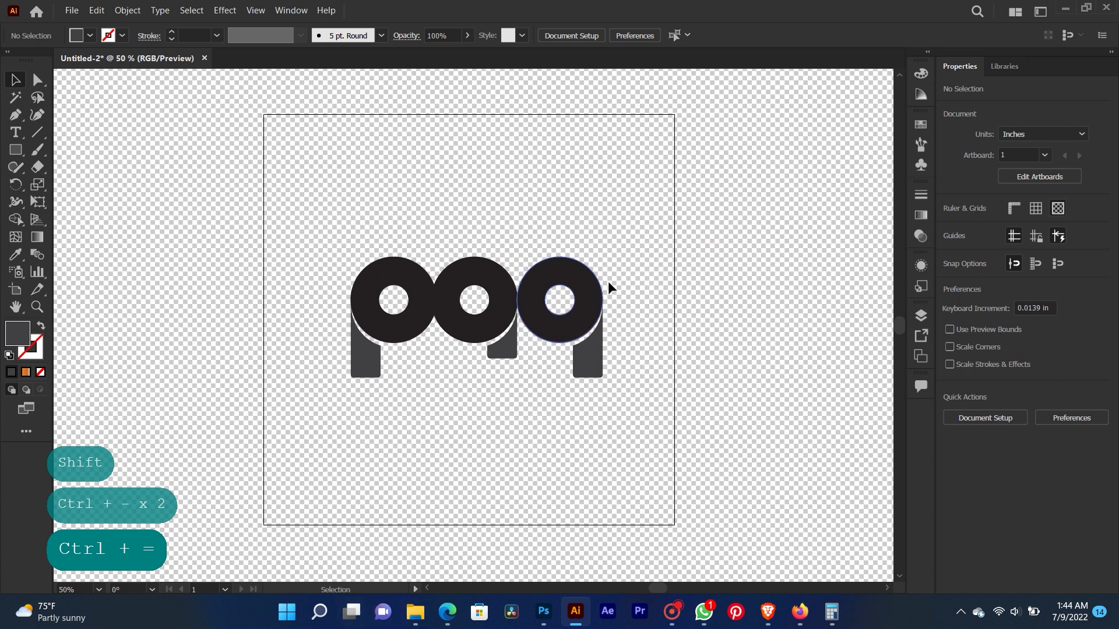
right_click(16, 149)
left_click(59, 146)
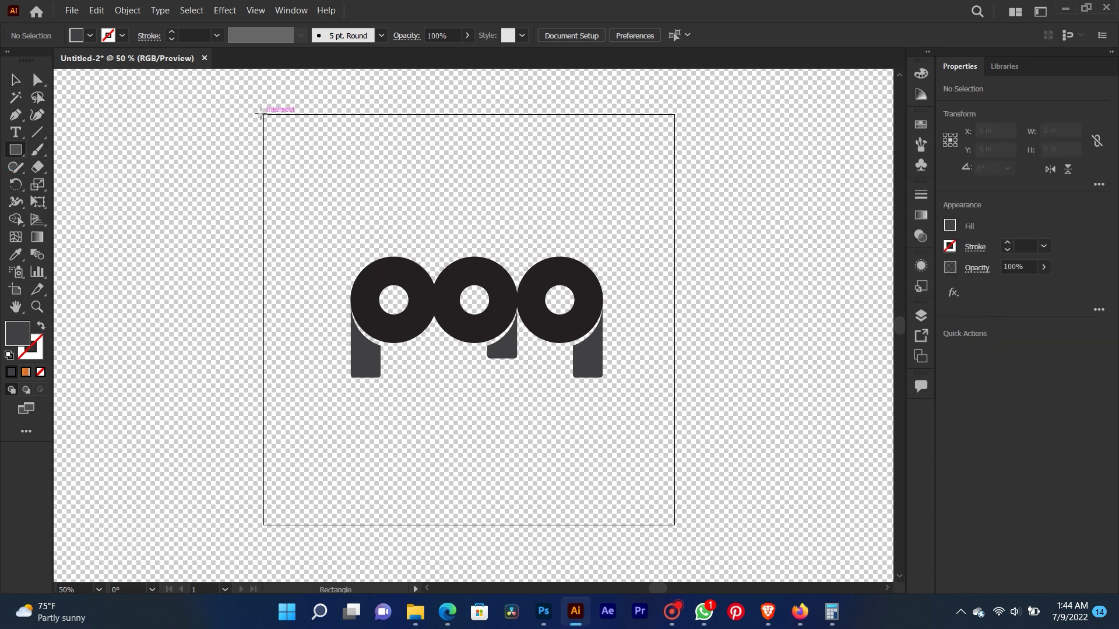
left_click(16, 79)
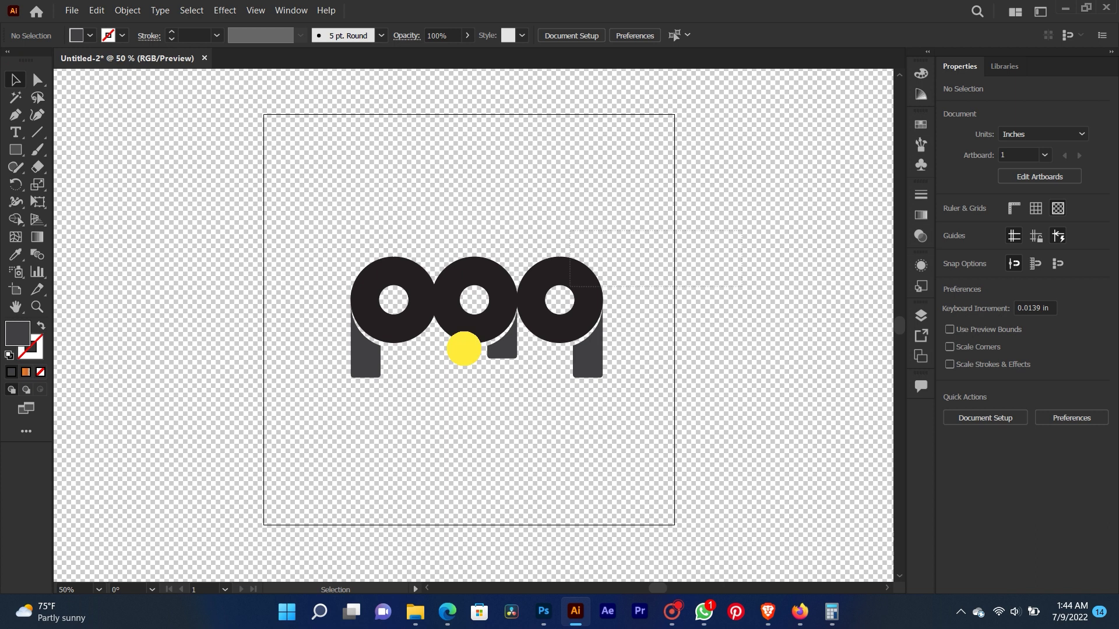
Select the logo artwork and fill its three rings with the lightest, nearly white grey swatch
left_click_drag(291, 449, 549, 295)
left_click_drag(592, 216, 366, 295)
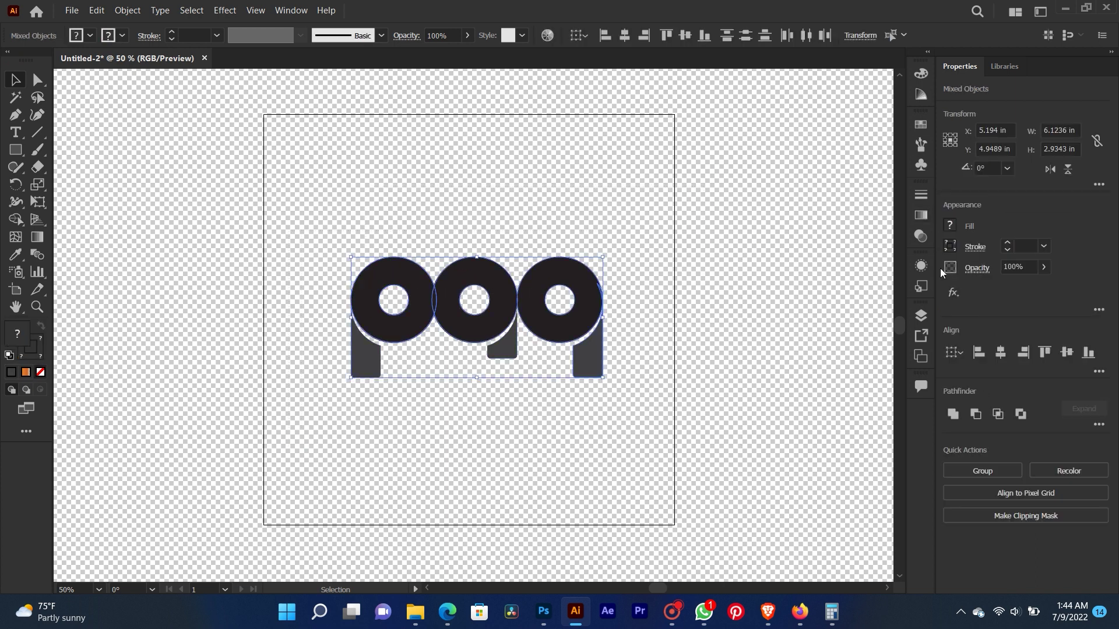
left_click(949, 227)
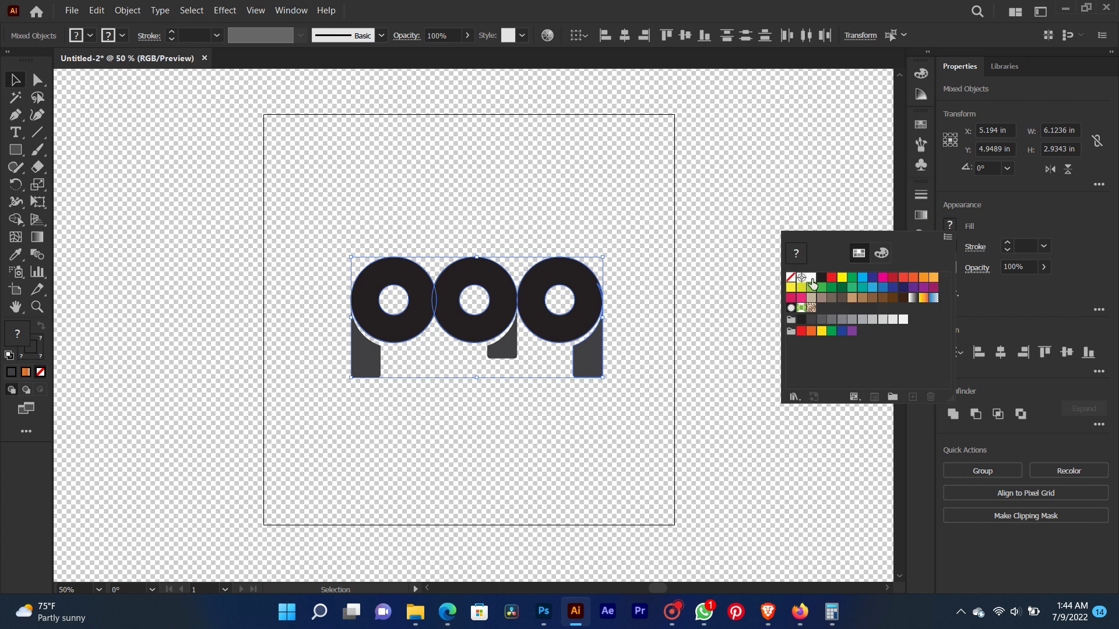
left_click(903, 320)
left_click(759, 122)
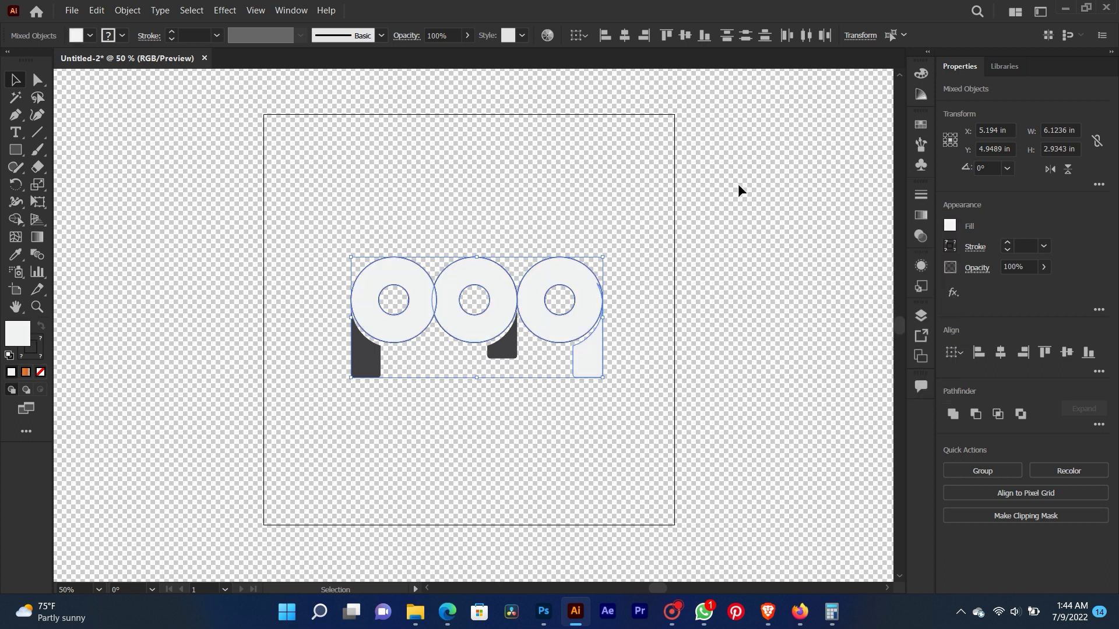
left_click(741, 281)
Fill the right-hand stem with the dark grey swatch that matches the other two stems
left_click(578, 357)
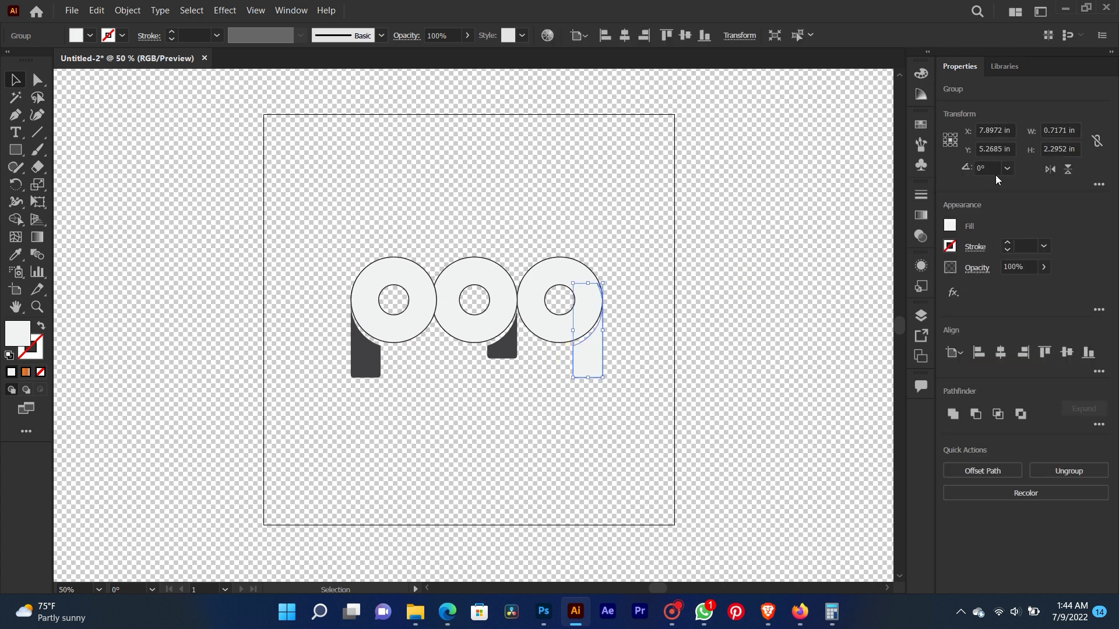
left_click(950, 227)
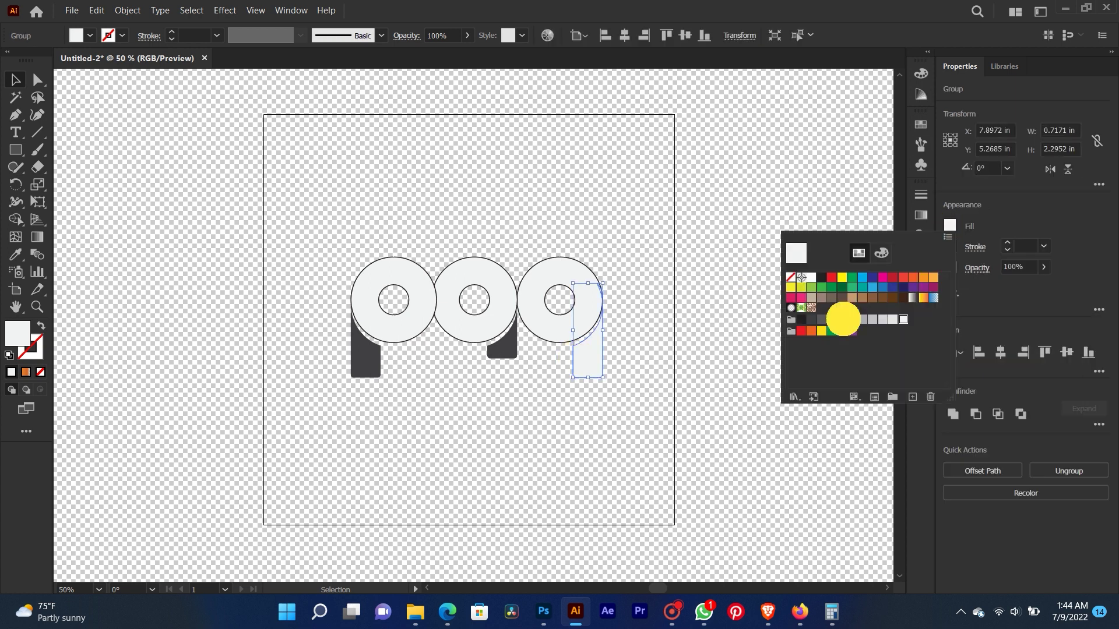
left_click(842, 320)
left_click(823, 320)
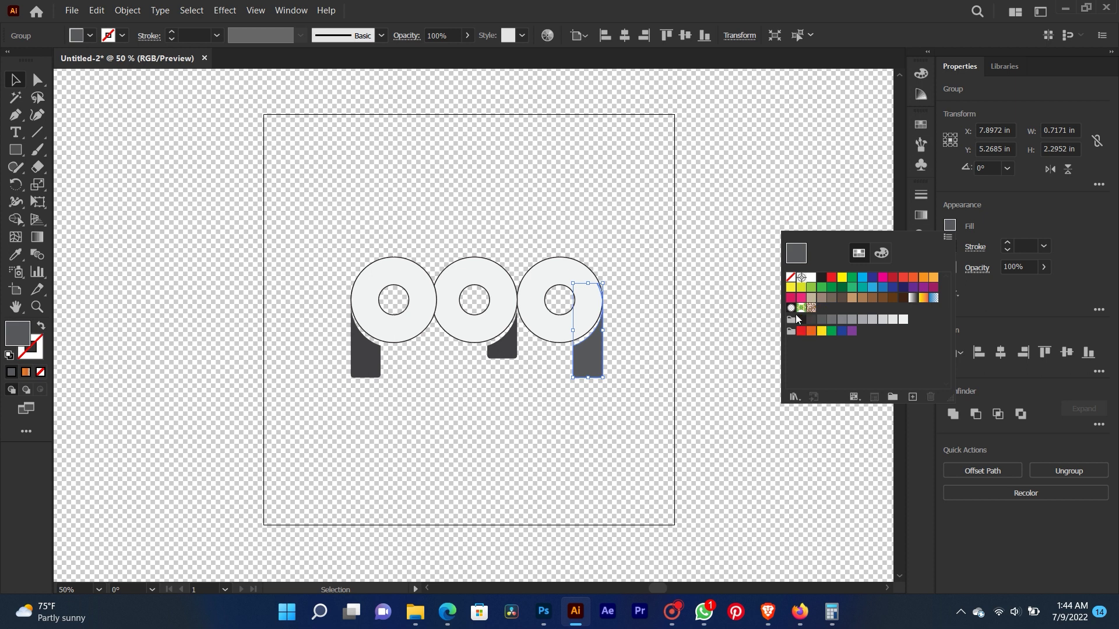
left_click(811, 320)
left_click(695, 231)
left_click(665, 357)
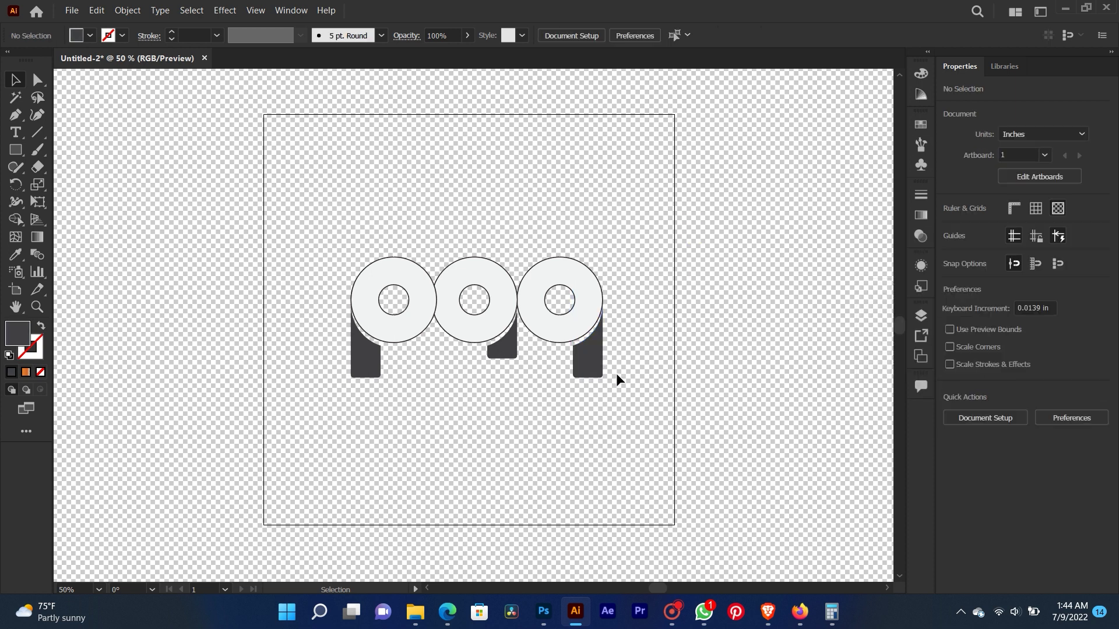
Select all three stems together and fill them with a light grey swatch
left_click(591, 364)
left_click(488, 353, "shift")
left_click(368, 366, "shift")
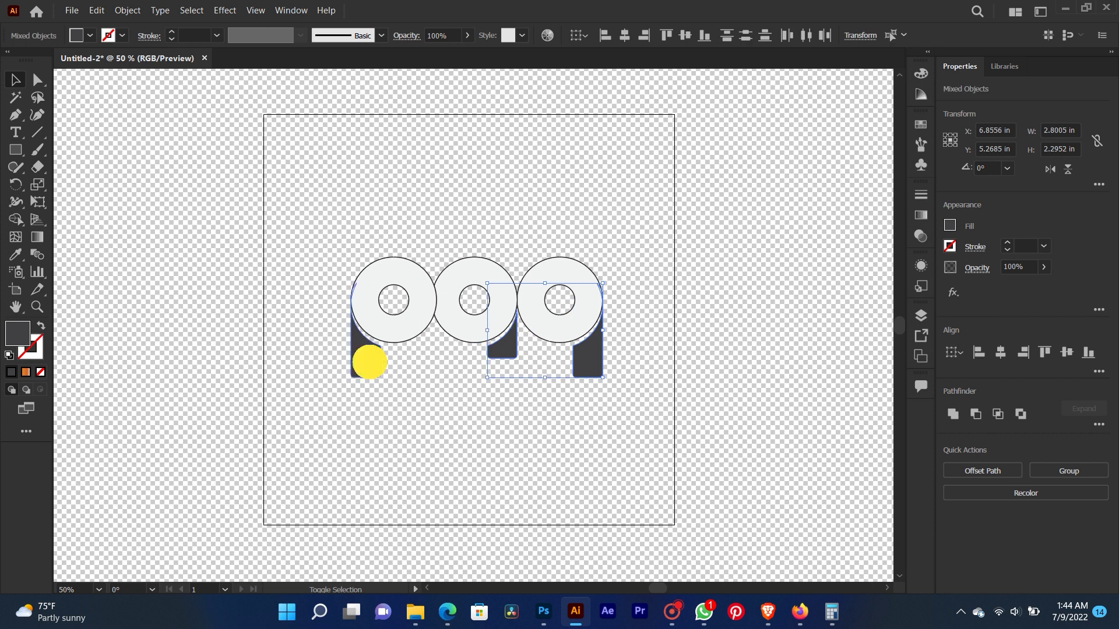
left_click(950, 226)
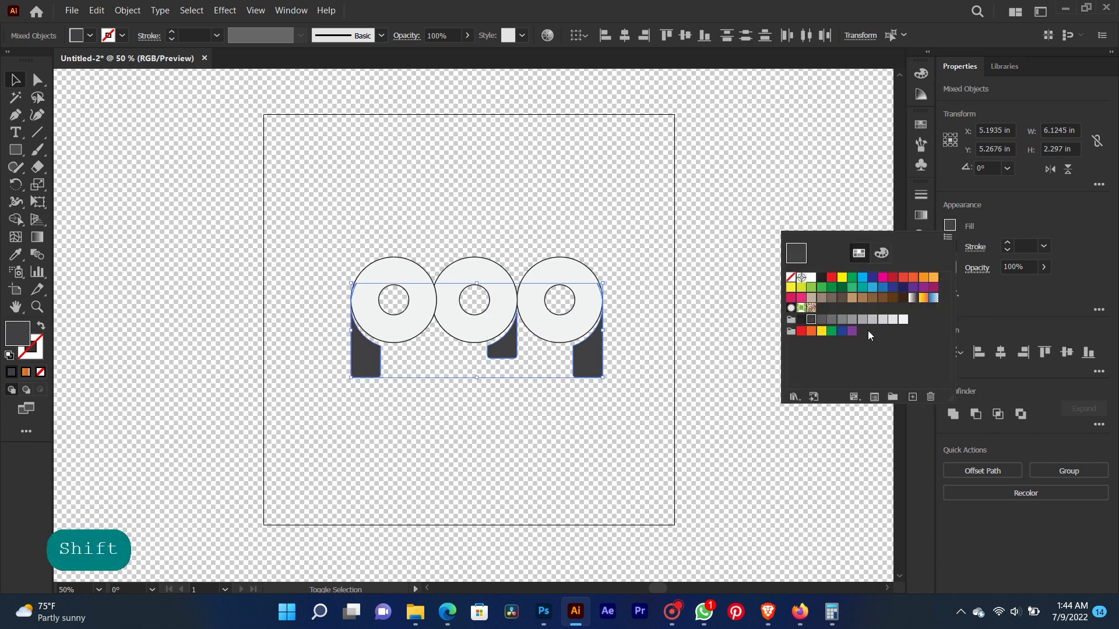
left_click(862, 320)
left_click(717, 242)
left_click(741, 225)
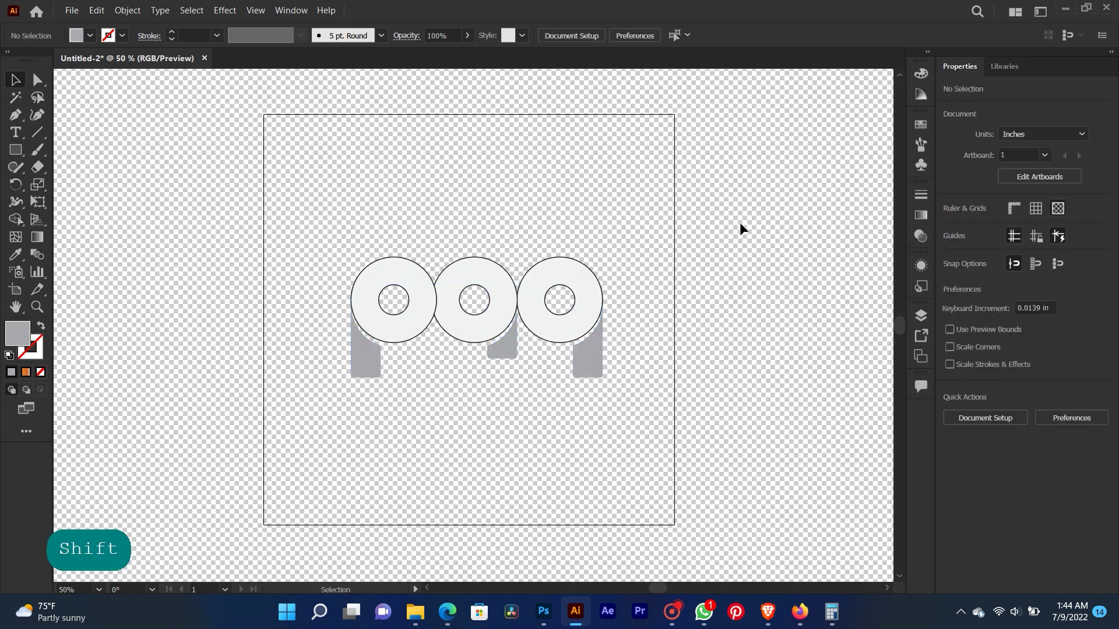
Remove the black outline from all three rings by setting their stroke to None
left_click(560, 295)
left_click(471, 289, "shift")
left_click(408, 285, "shift")
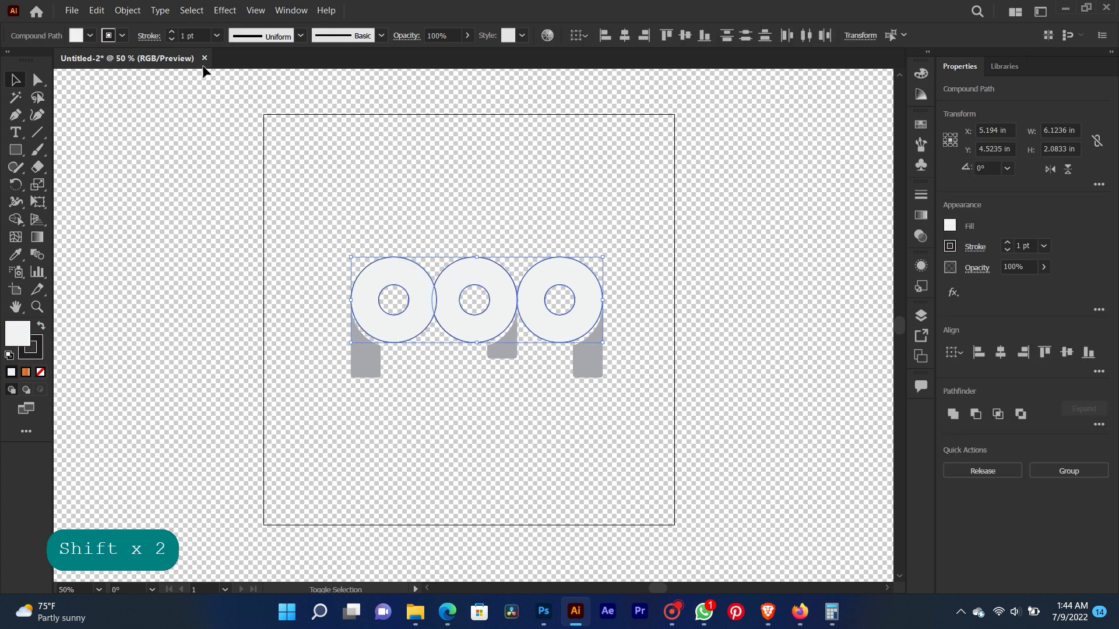
left_click(122, 35)
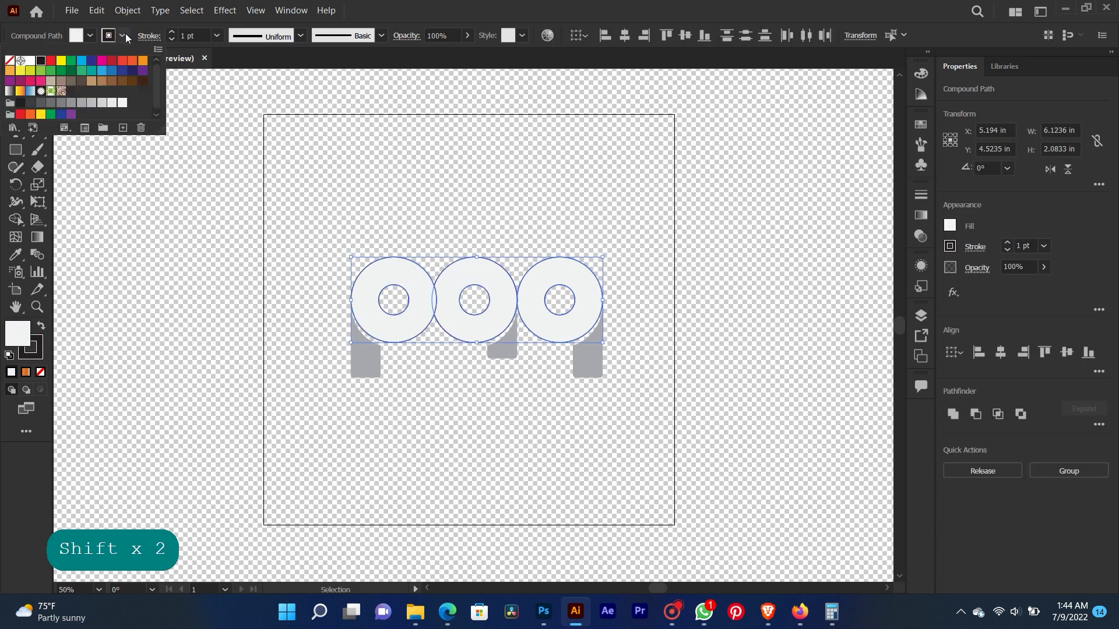
left_click(13, 62)
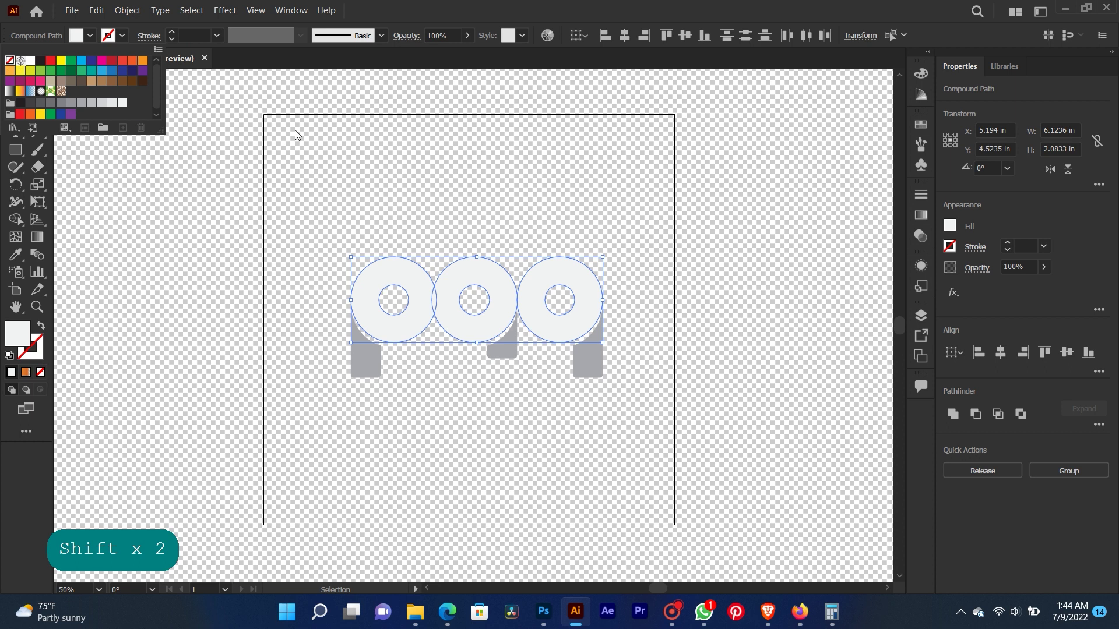
left_click(492, 142)
left_click(595, 197)
Draw a 10 × 10 in background square over the artboard and fill it with black
left_click(15, 150)
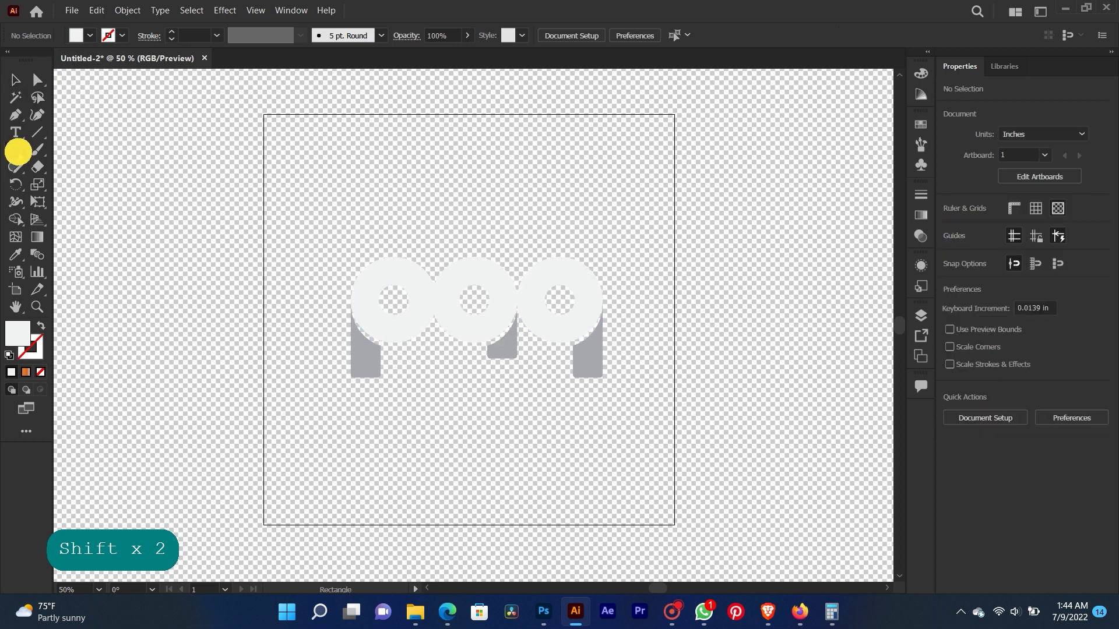
left_click_drag(266, 115, 677, 525)
left_click(950, 225)
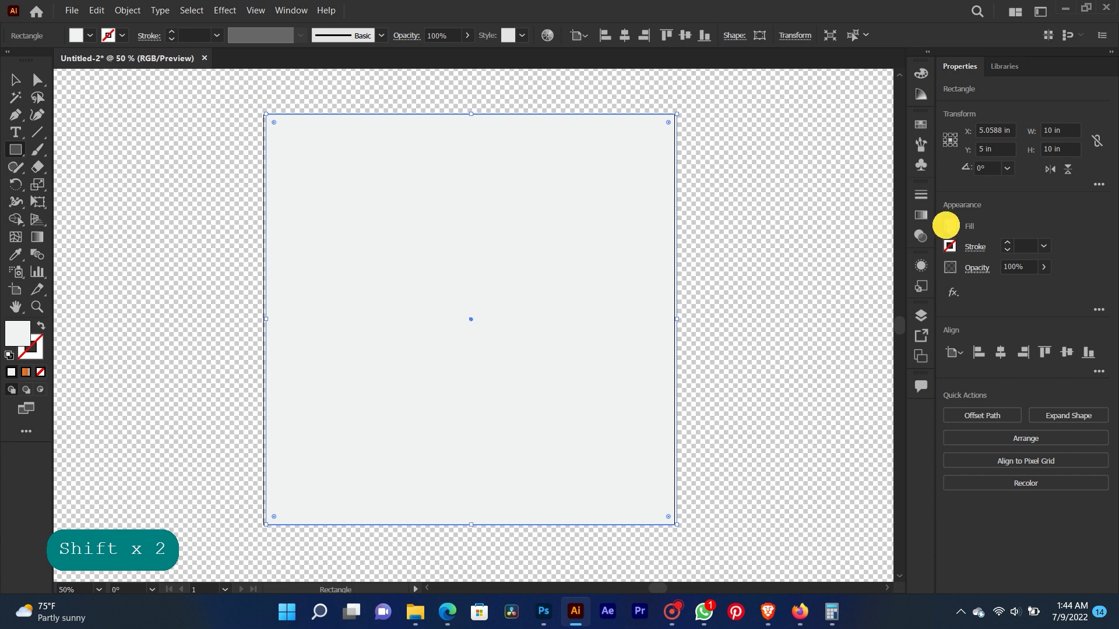
left_click(822, 278)
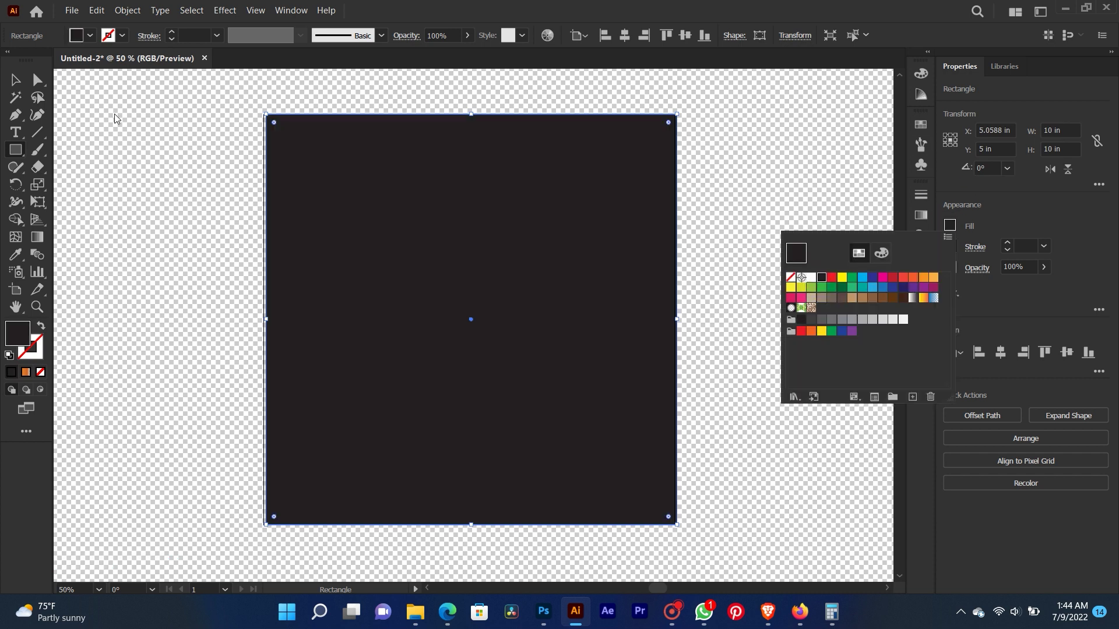
Send the black background square backward until it lies behind all of the logo's rings and stems
left_click(9, 79)
left_click(16, 77)
left_click(385, 190)
key("ctrl+bracketleft")
key("ctrl+bracketleft")
key("ctrl+bracketleft")
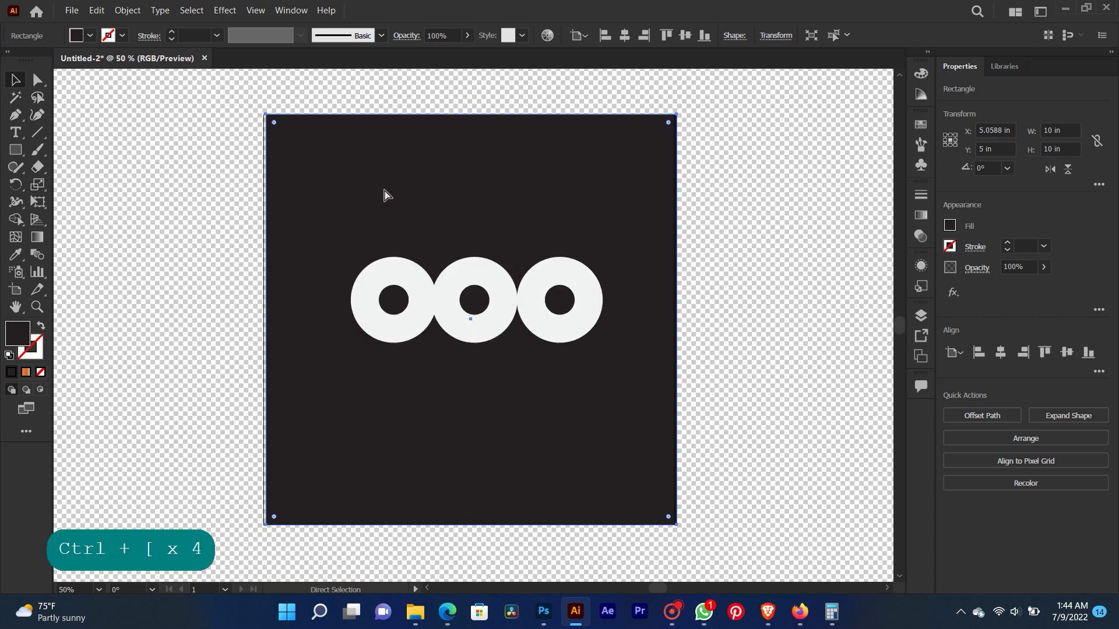
key("ctrl+bracketleft")
key("ctrl+bracketleft")
key("ctrl+bracketleft")
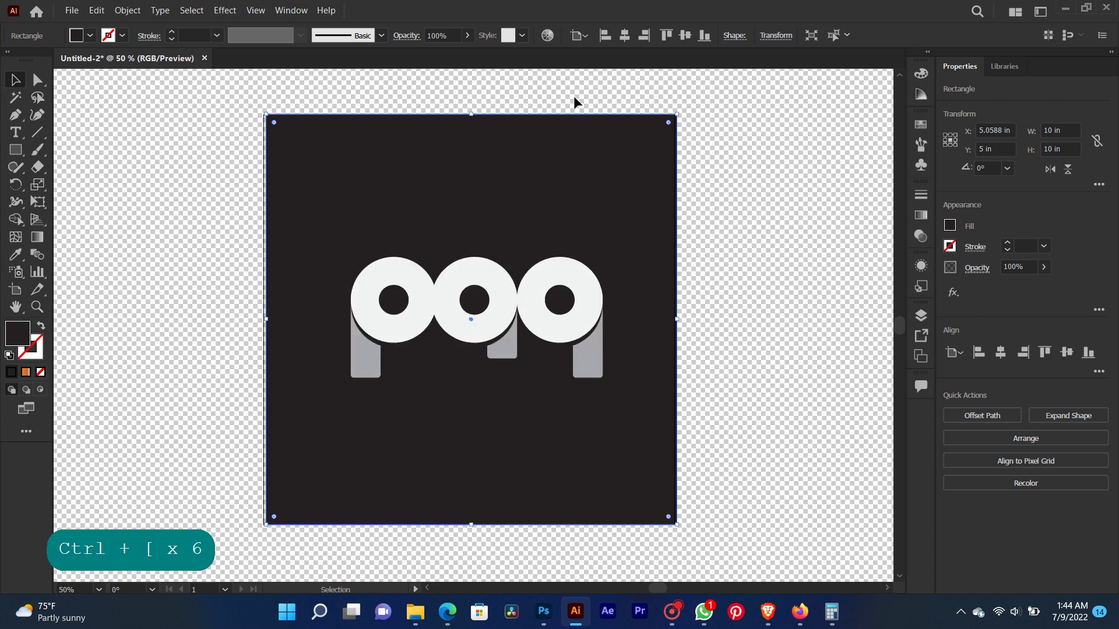
left_click_drag(673, 319, 675, 320)
left_click(752, 200)
Change the background square's fill to orange
left_click(634, 220)
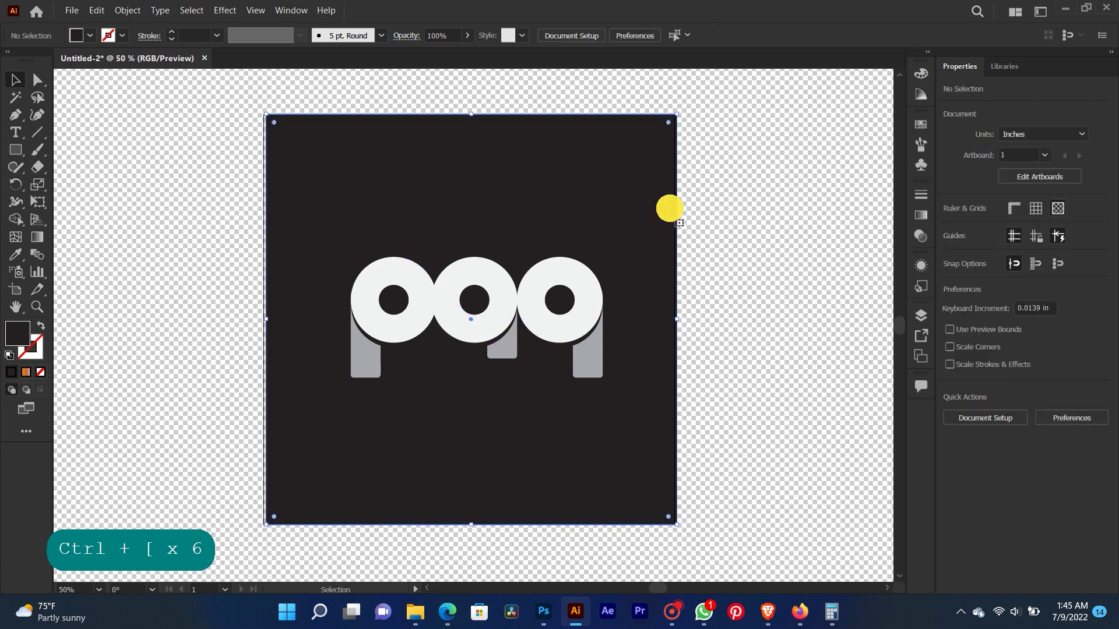
left_click(950, 228)
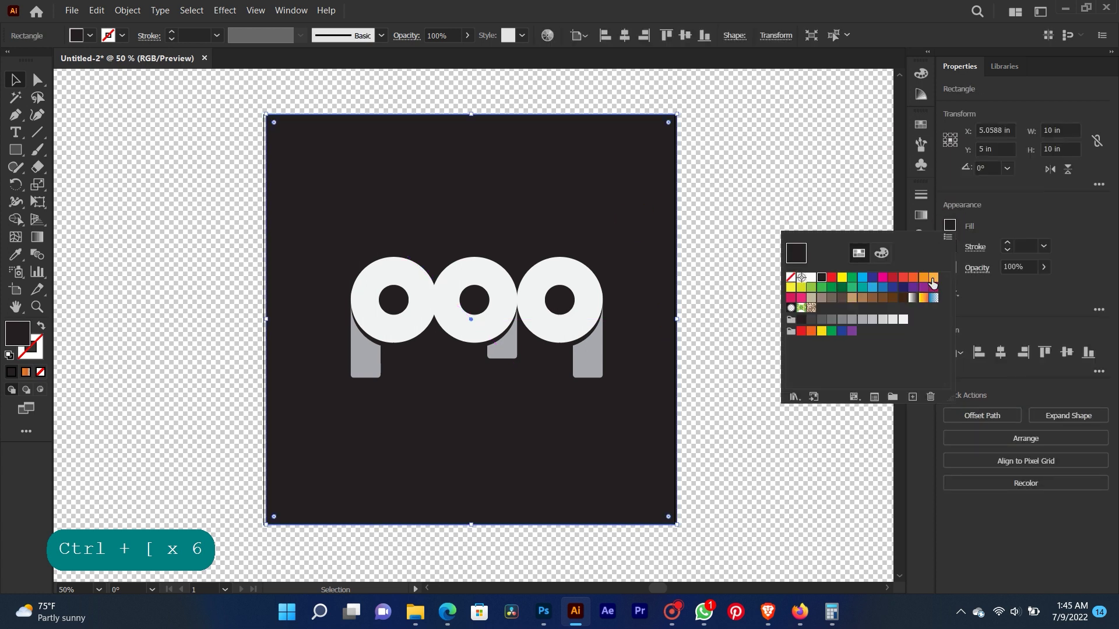
left_click(924, 279)
left_click(718, 195)
left_click(682, 205)
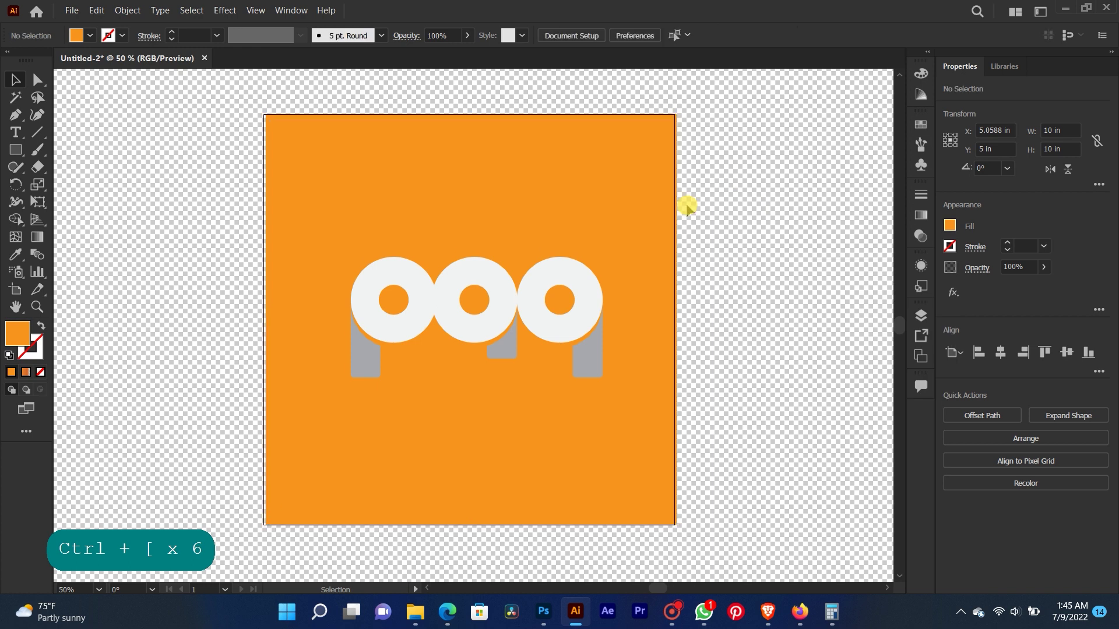
left_click(576, 316)
left_click(588, 365, "shift")
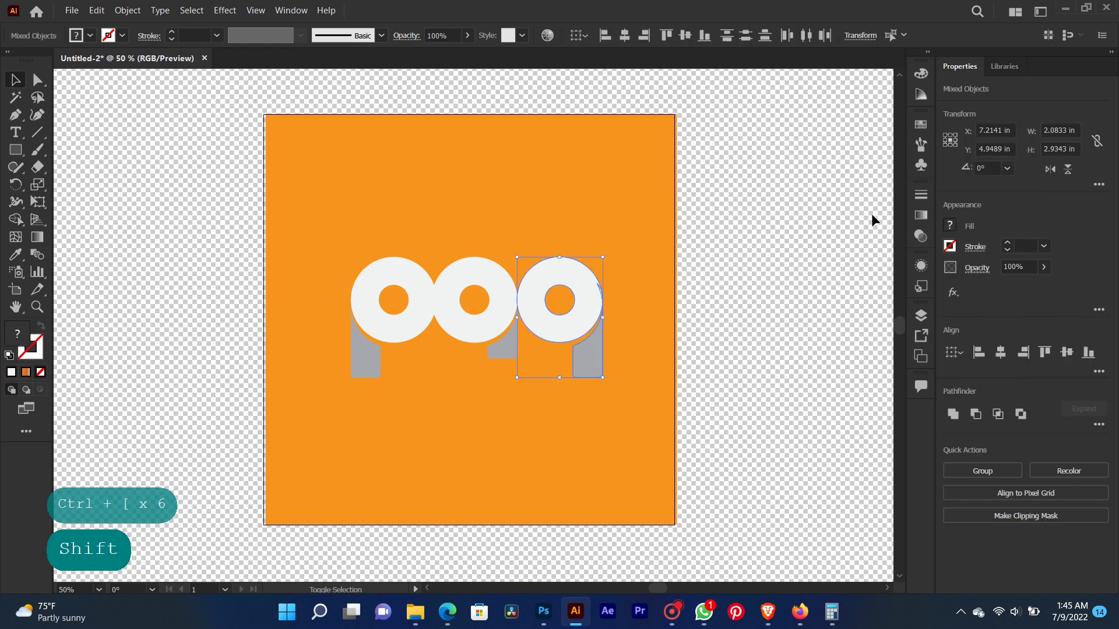
left_click(949, 227)
left_click(681, 217)
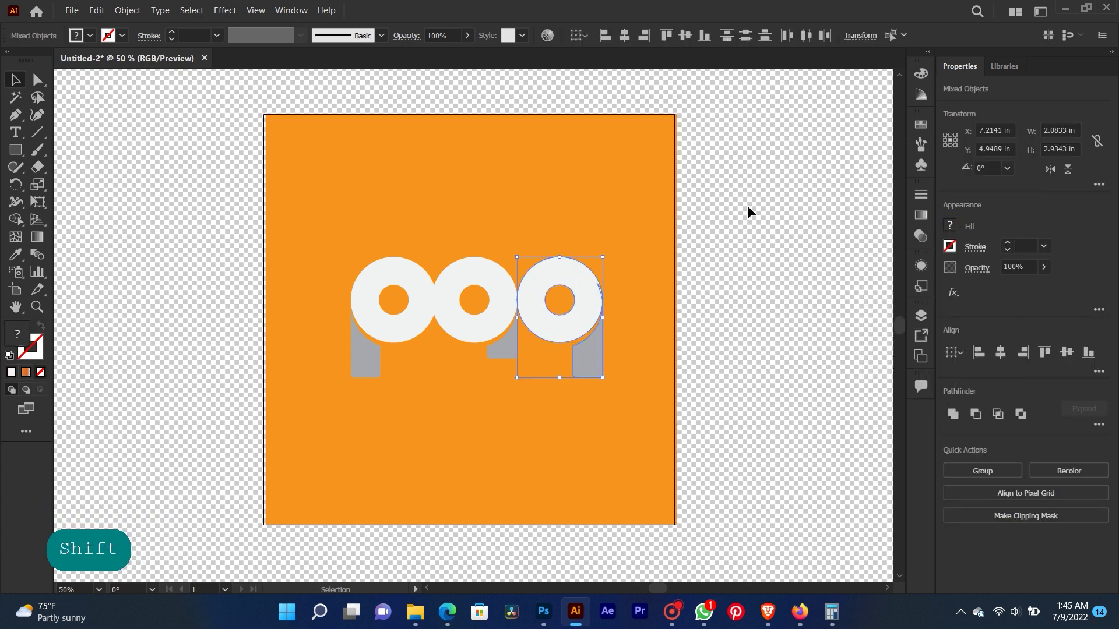
left_click(750, 212)
Fill the right-hand ring with pure black, hex 000000
left_click(583, 289)
left_click(949, 225)
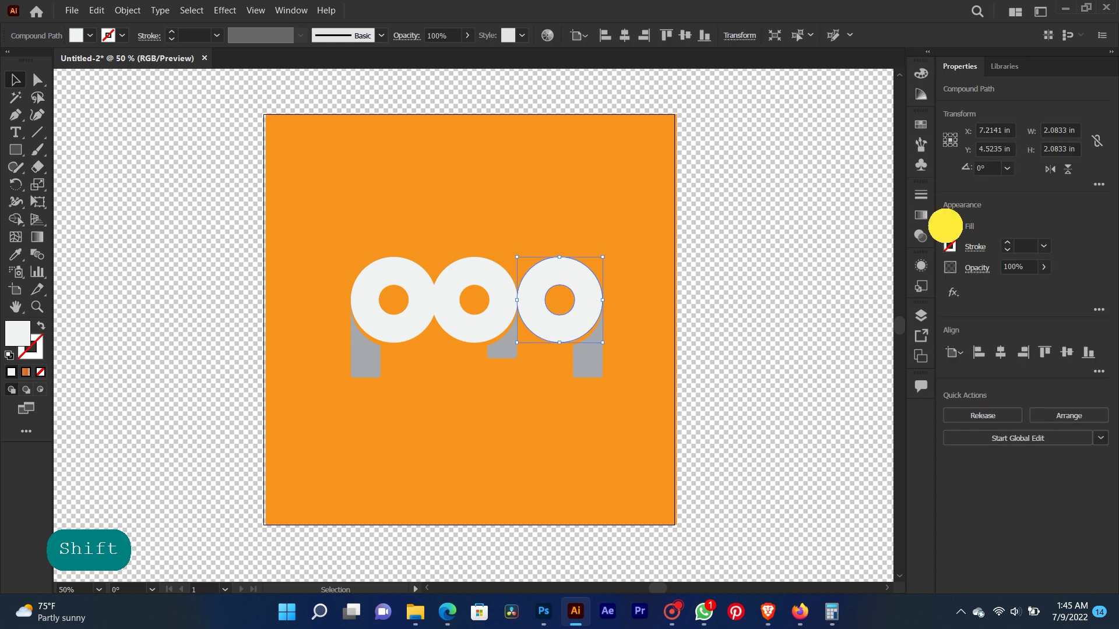
left_click(822, 276)
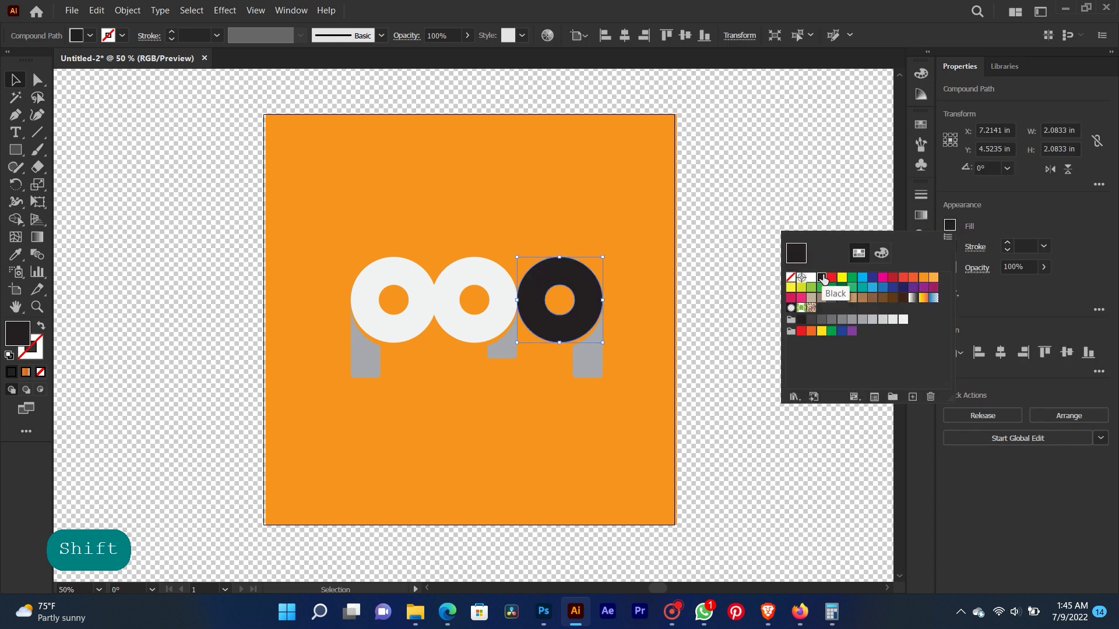
left_click(882, 252)
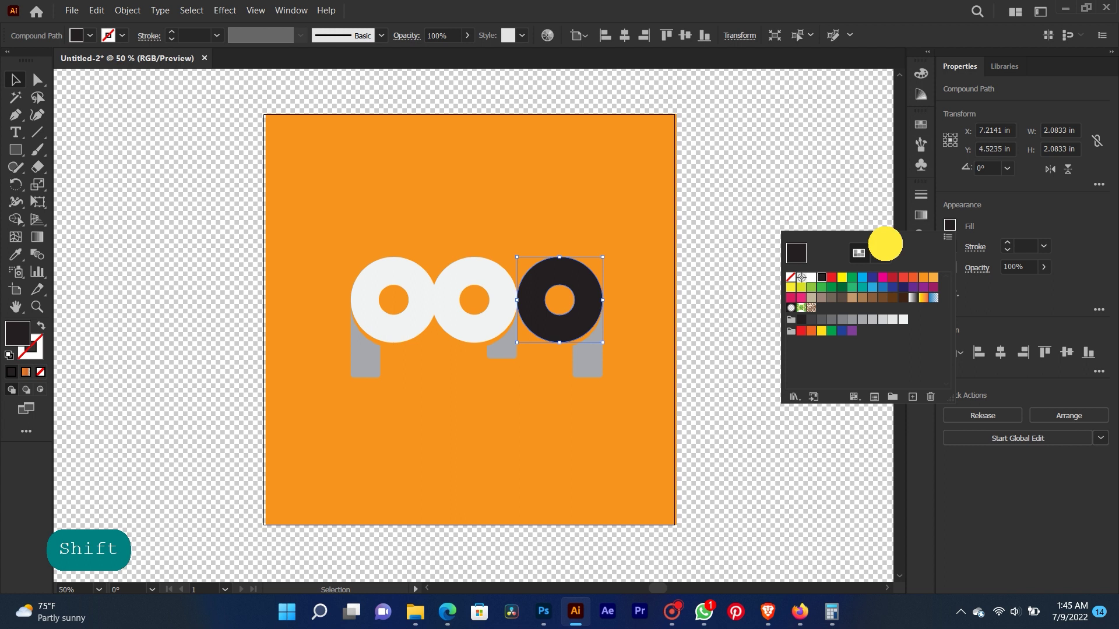
left_click(802, 349)
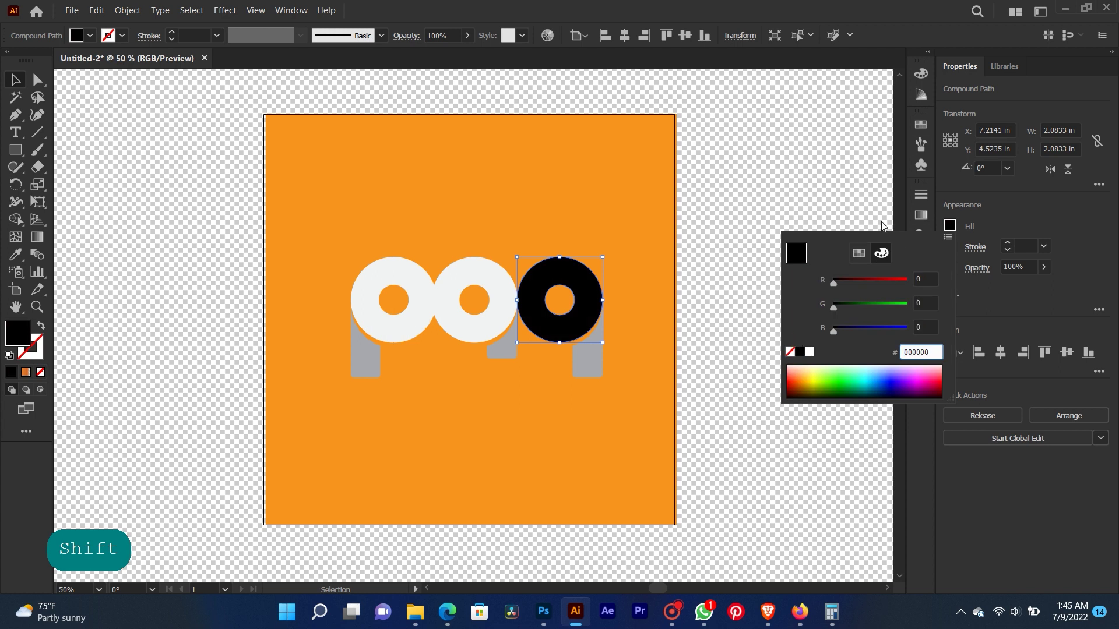
left_click(817, 200)
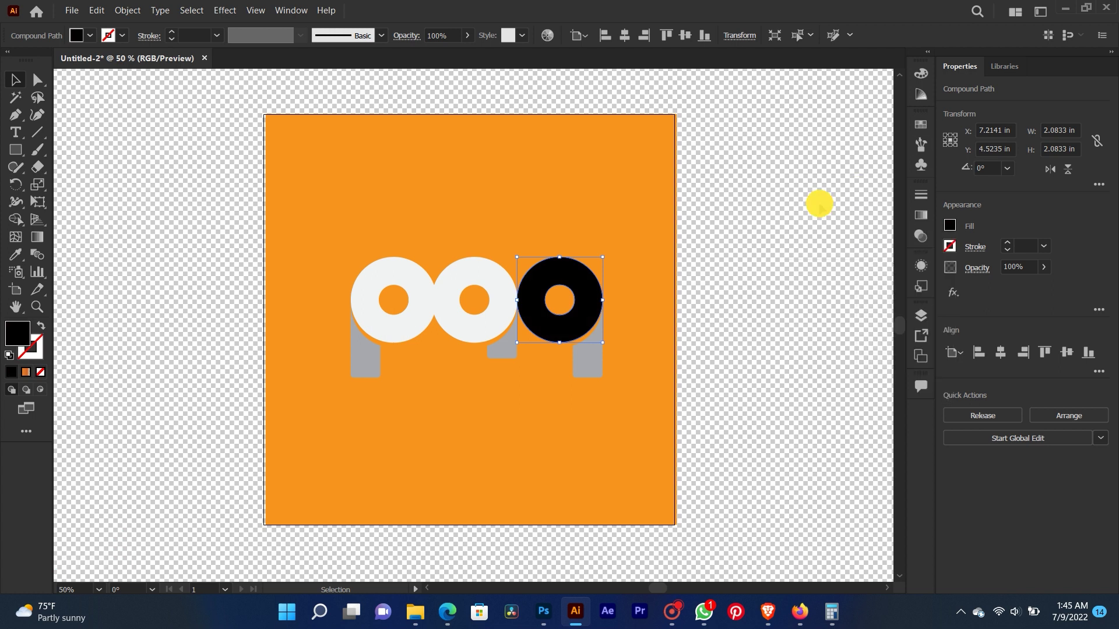
left_click(117, 246)
Give the middle ring the same pure black fill by sampling the right-hand ring with the Eyedropper
left_click(14, 257)
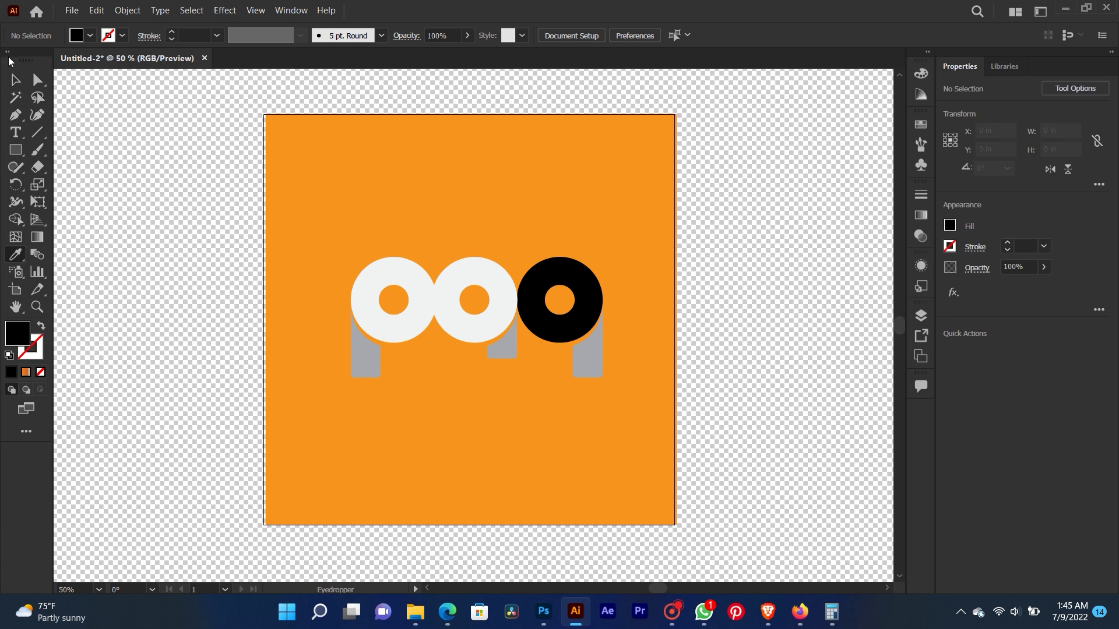
left_click(7, 81)
left_click(475, 282)
left_click(12, 256)
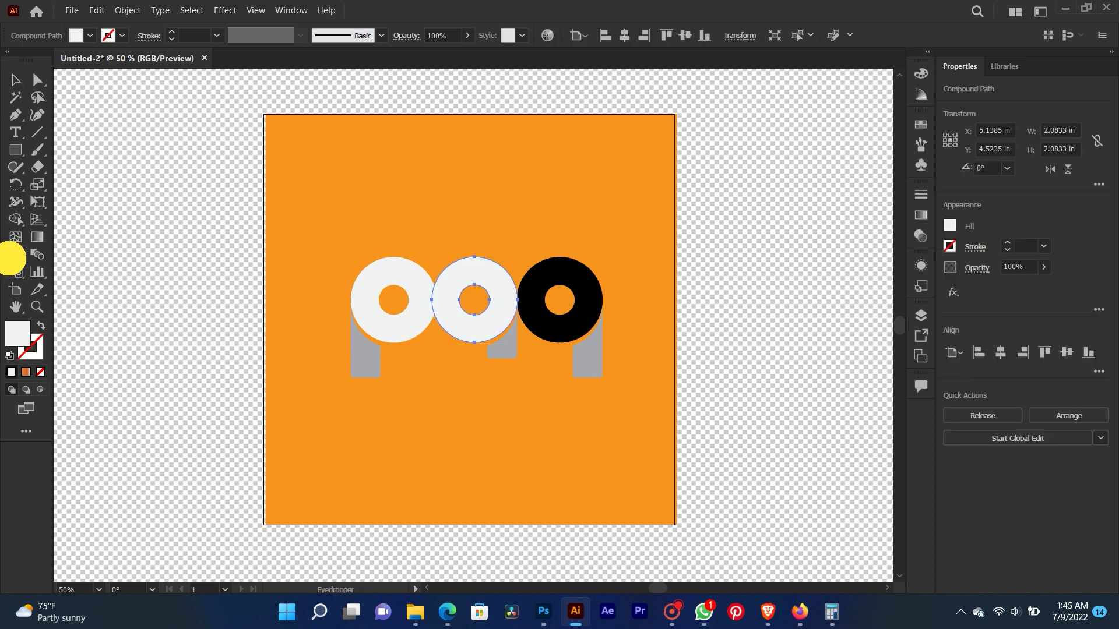
left_click(530, 278)
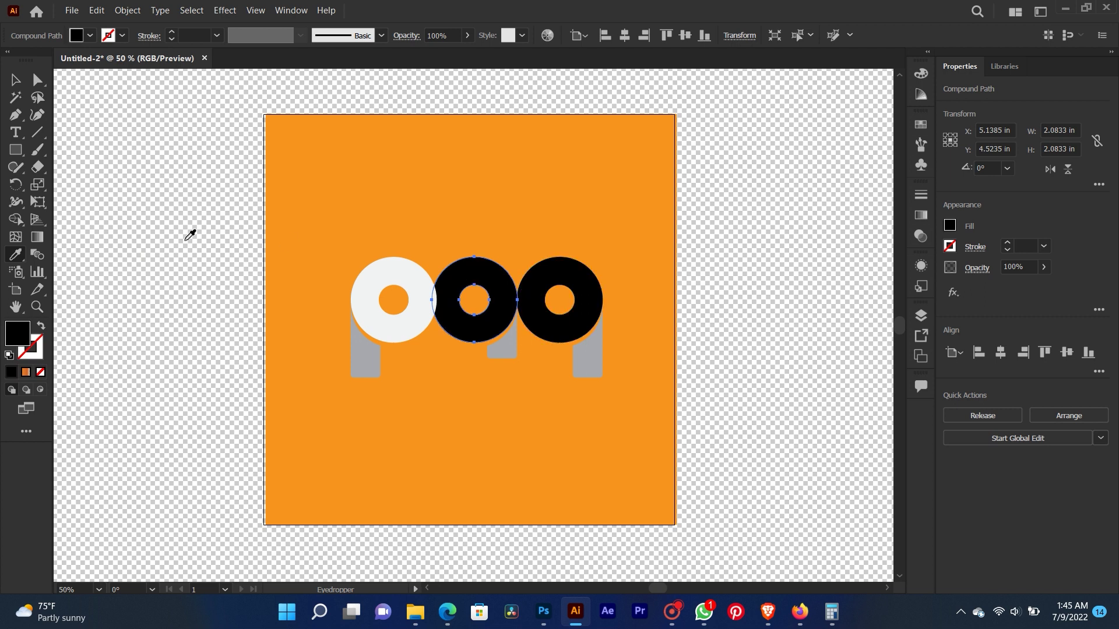
Fill the left-hand ring with black by sampling the middle ring with the Eyedropper
left_click(13, 85)
left_click(419, 313)
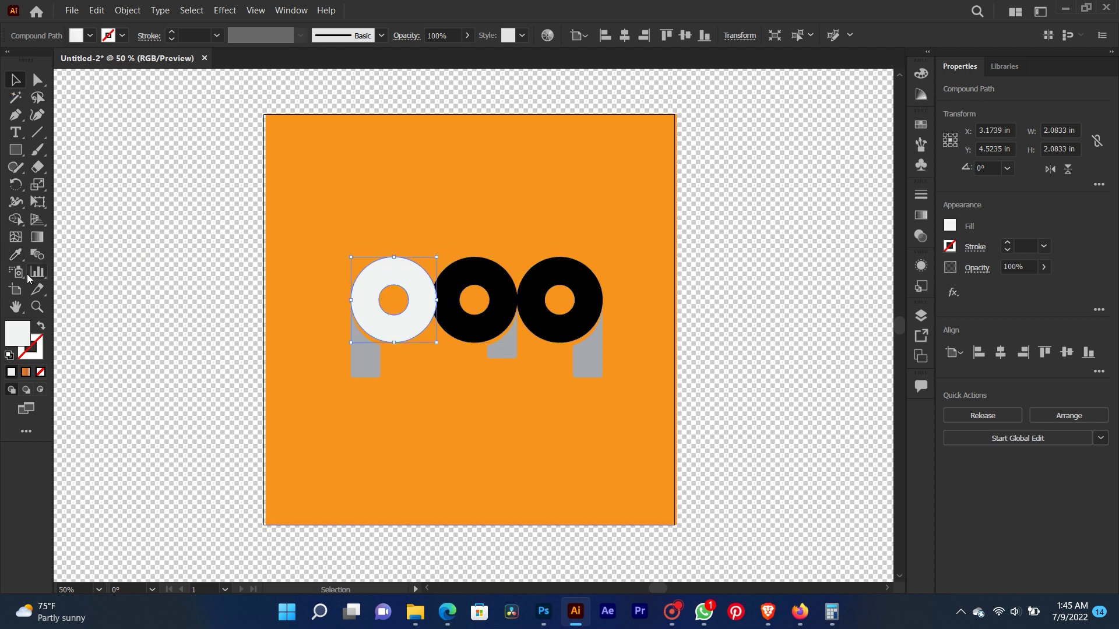
left_click(15, 255)
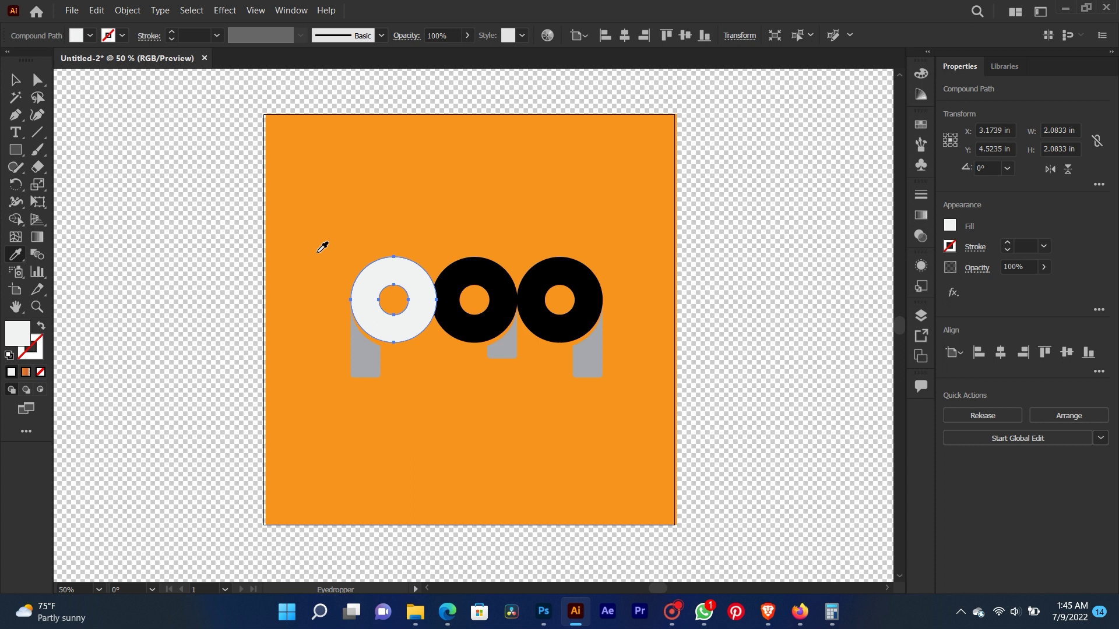
left_click(468, 315)
Recolour the left-hand stem with the darkest near-black swatch from the grays group
left_click(13, 82)
left_click(352, 360)
left_click(950, 225)
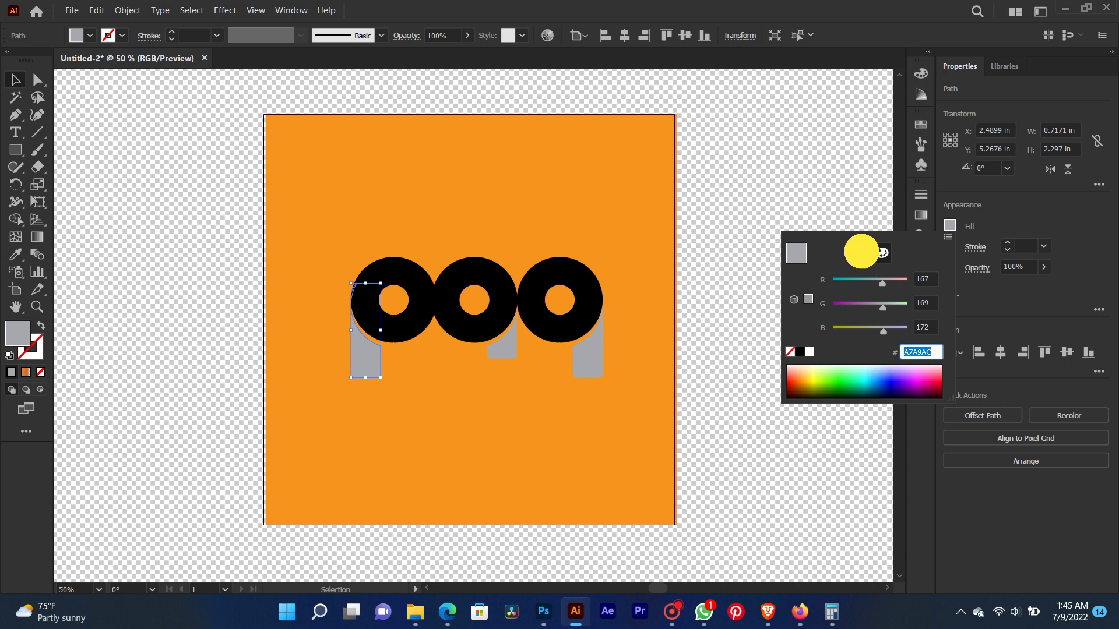
left_click(859, 252)
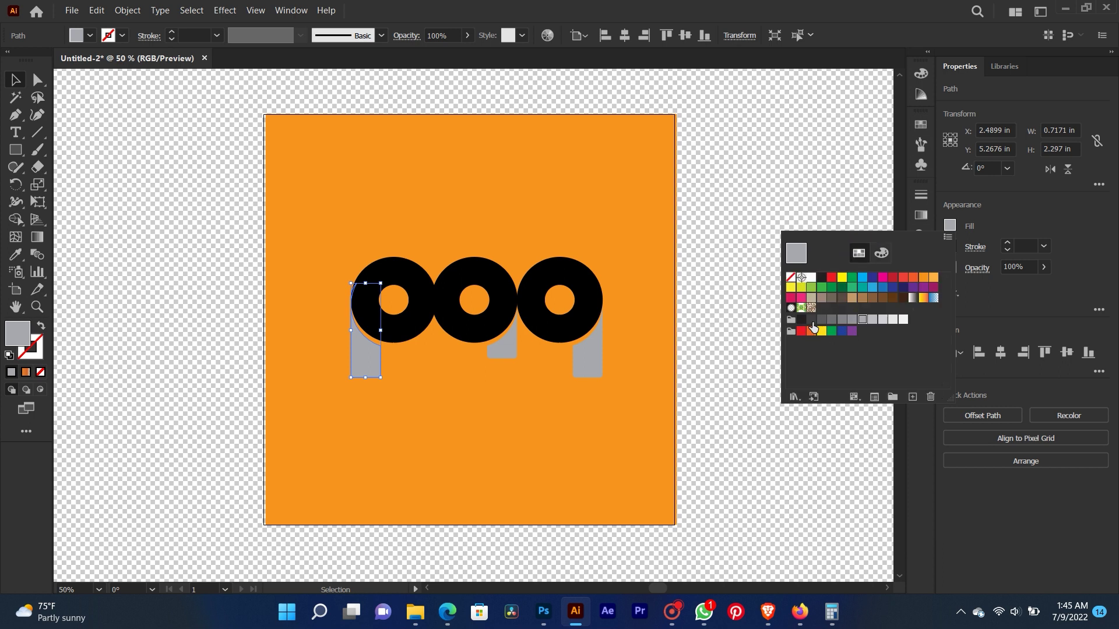
left_click(812, 319)
left_click(804, 320)
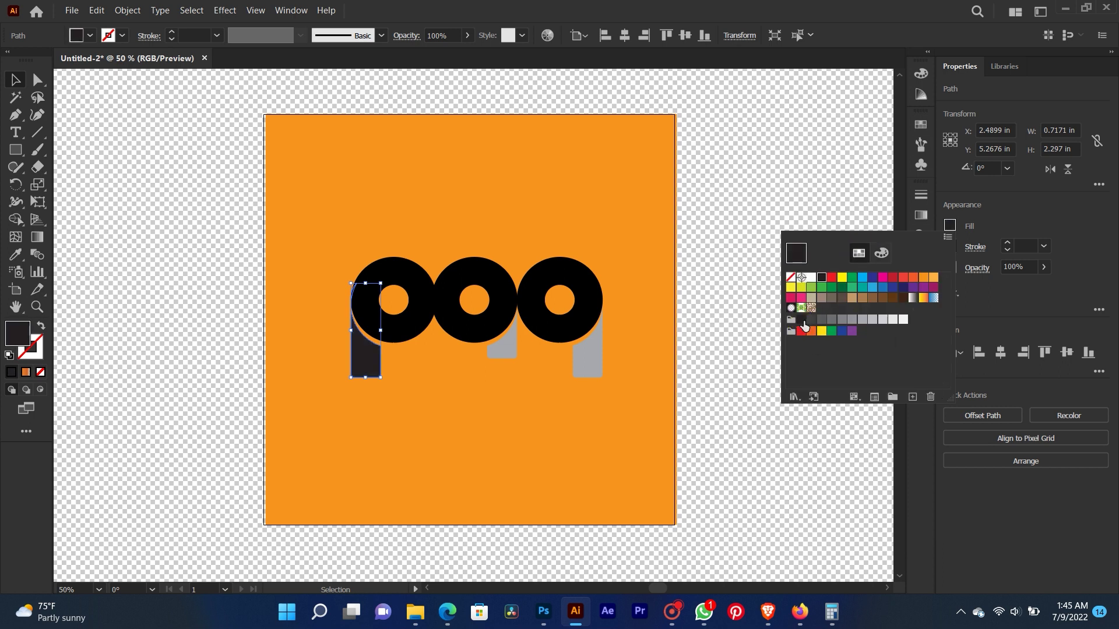
left_click(719, 232)
left_click(732, 185)
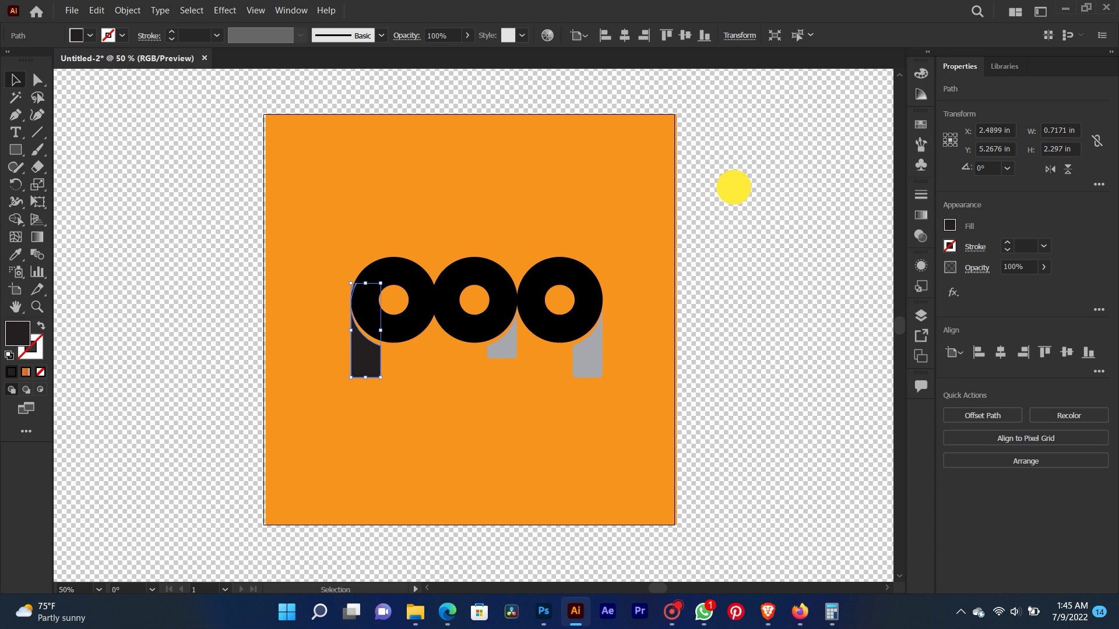
Give the middle and right-hand stems the same near-black swatch fill from the grays group
left_click(502, 352)
left_click(586, 351, "shift")
left_click(950, 228)
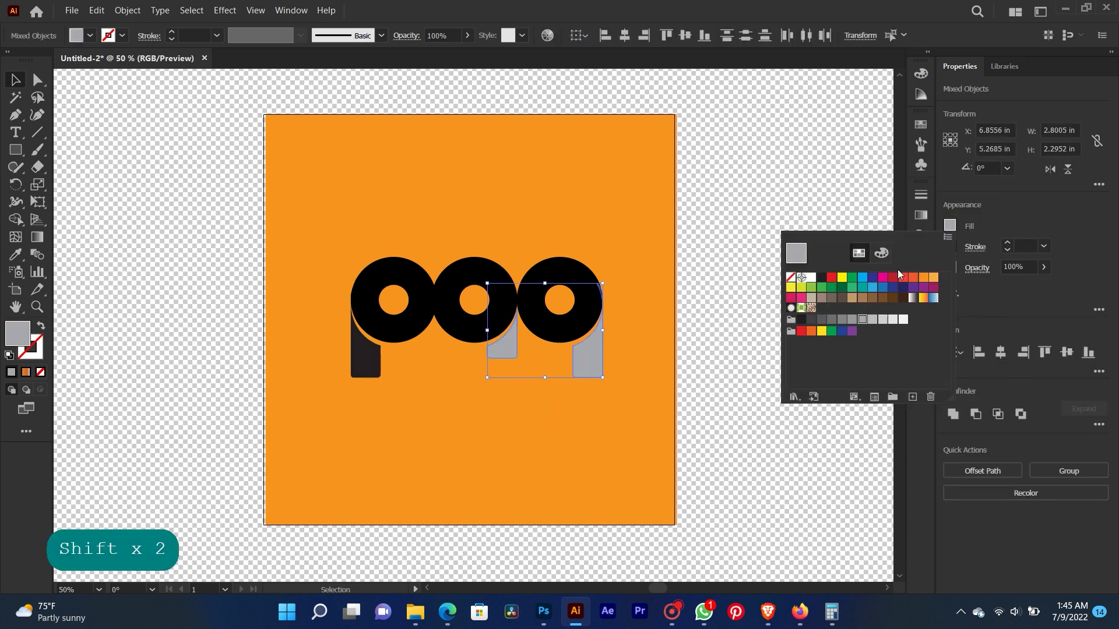
left_click(802, 318)
left_click(774, 190)
left_click(757, 243)
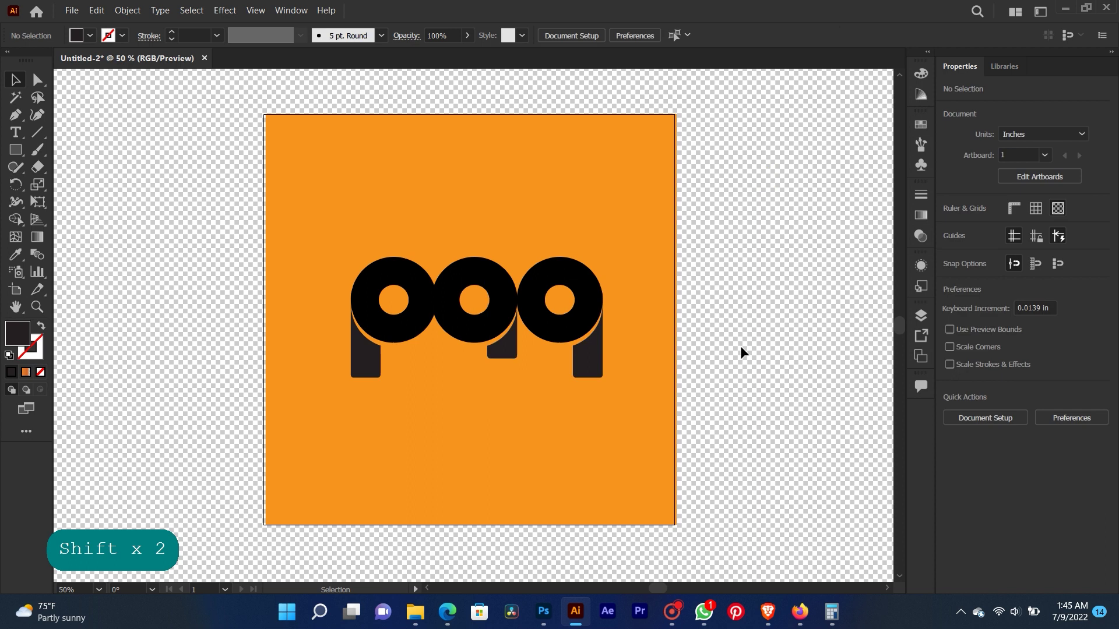
Examine the recoloured logo on the orange background at different zoom levels
key("ctrl+equal")
key("ctrl+equal")
key("ctrl+minus")
key("ctrl+minus")
key("ctrl+minus")
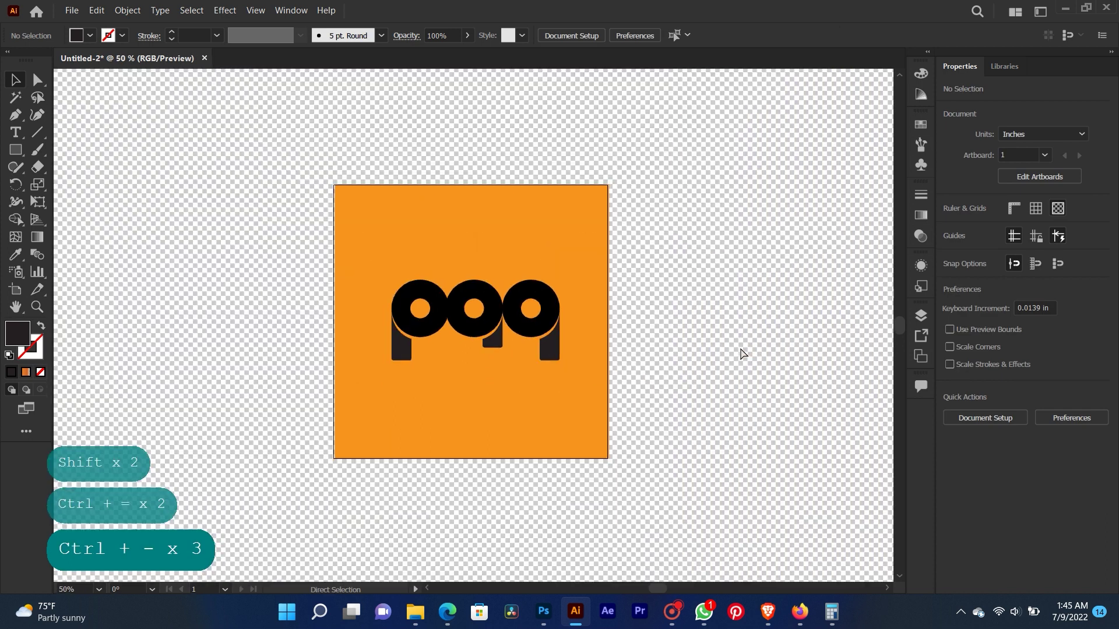
key("space")
left_click(674, 307)
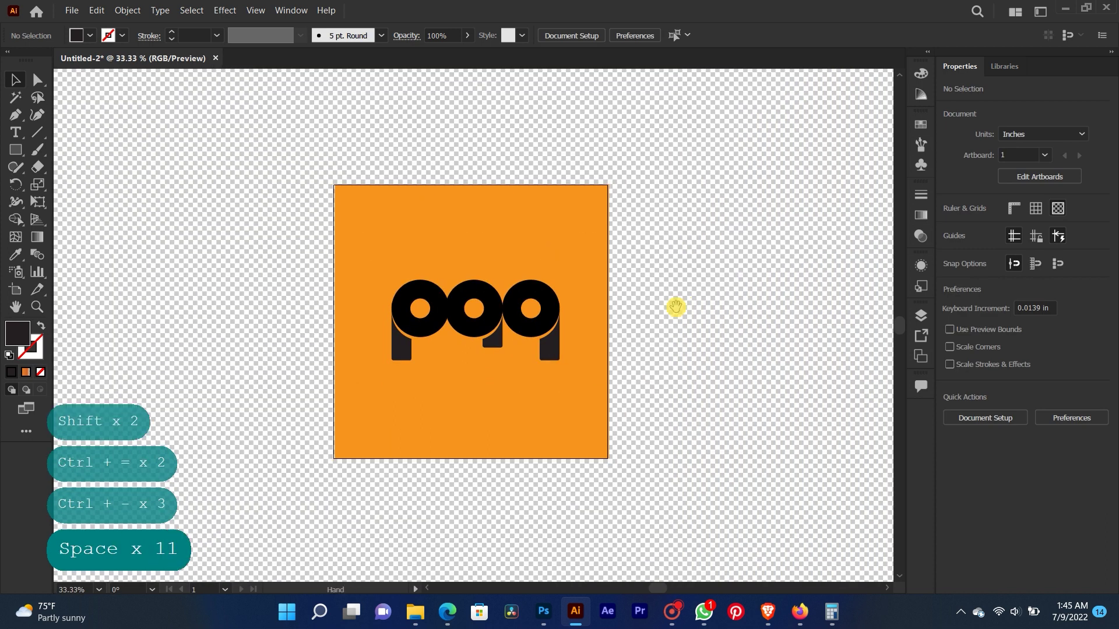
Shorten the two outer stems to about 2.1 in tall and nudge them down by about 0.08 in
left_click(554, 359)
left_click(394, 350, "shift")
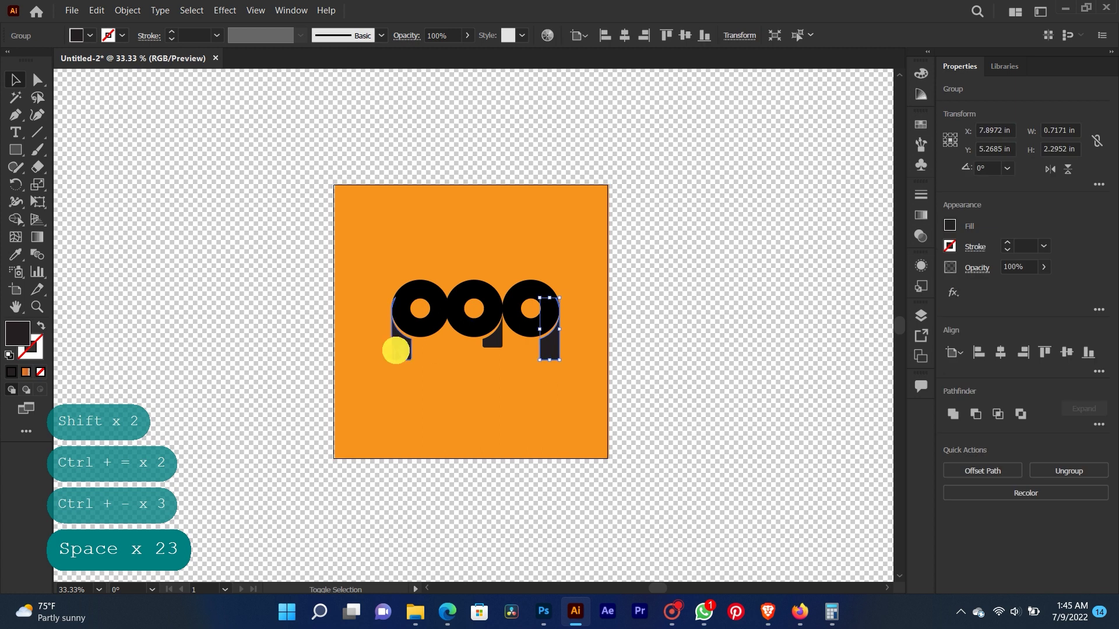
left_click_drag(475, 360, 473, 355)
key("Down")
key("Down")
key("Down")
key("Down")
key("Down")
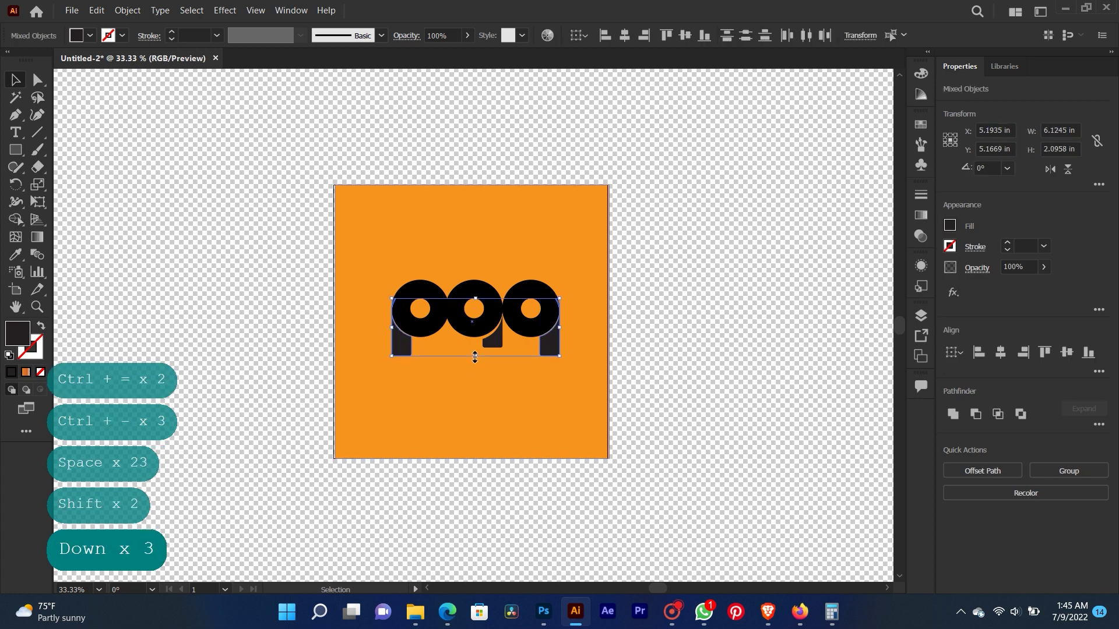
left_click(691, 296)
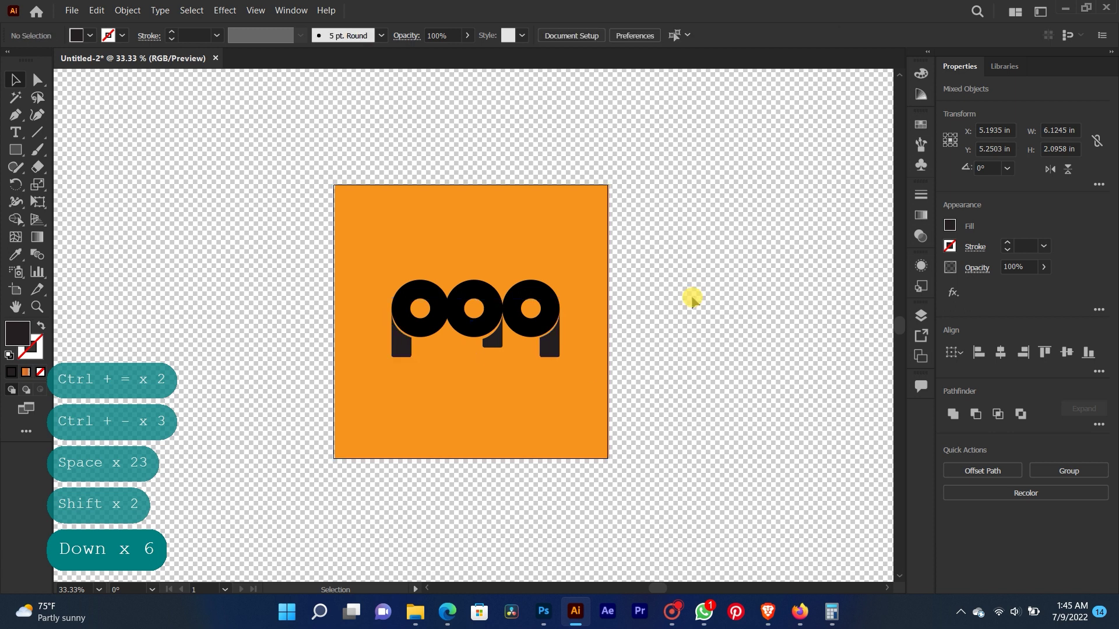
Widen the orange background square to 10 in by extending its left edge to the artboard's edge
key("ctrl+equal")
left_click_drag(754, 313, 679, 297)
key("space")
left_click(676, 289)
left_click(744, 283)
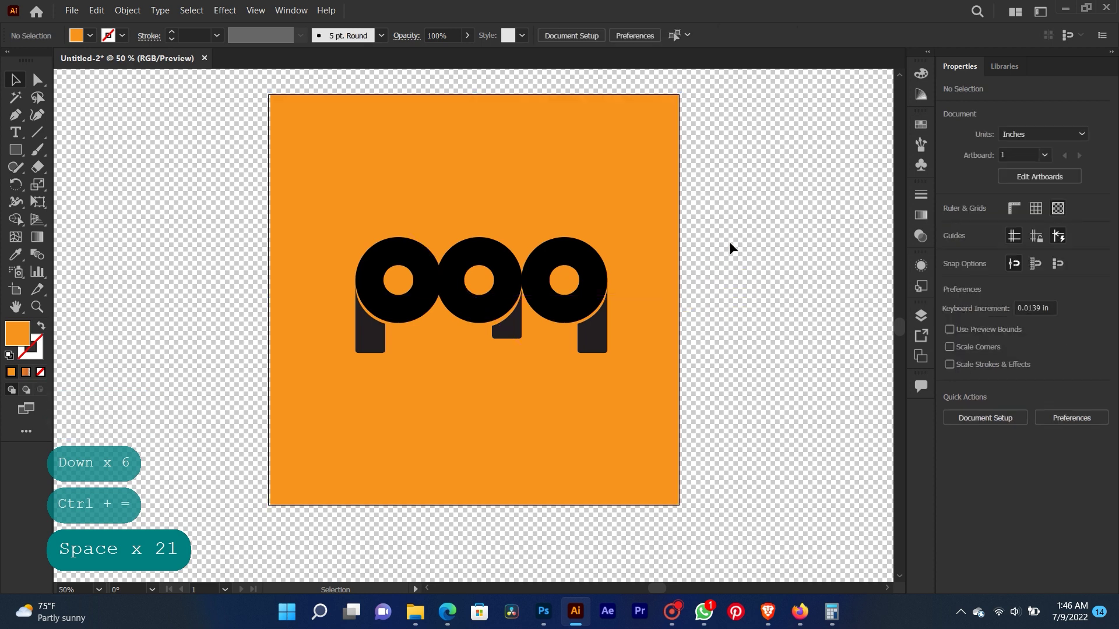
left_click(269, 311)
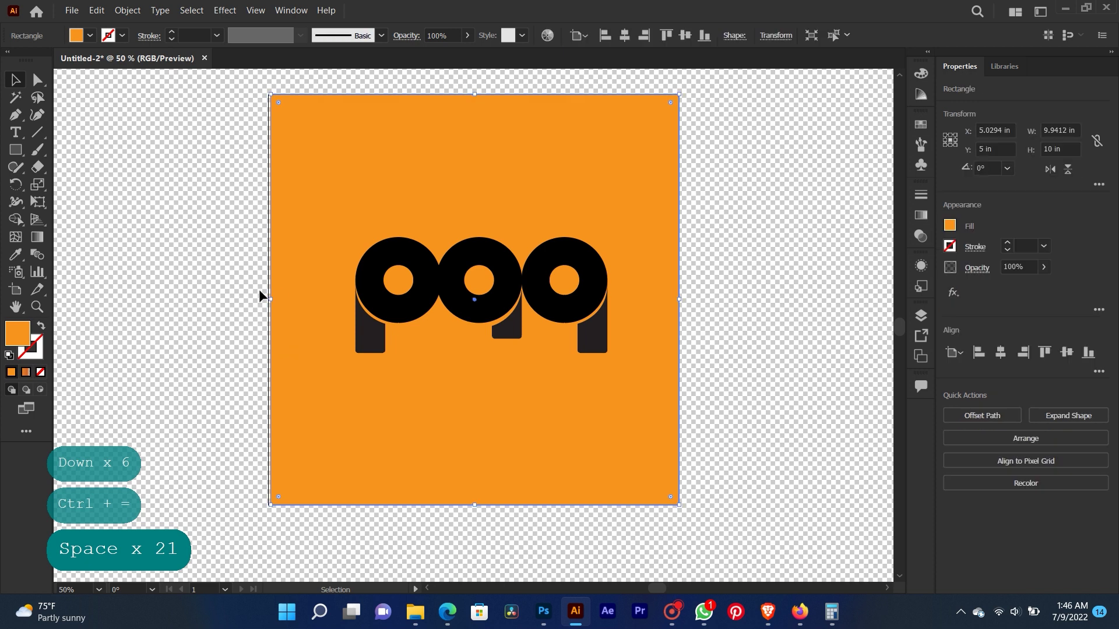
left_click_drag(269, 296, 265, 295)
left_click(752, 291)
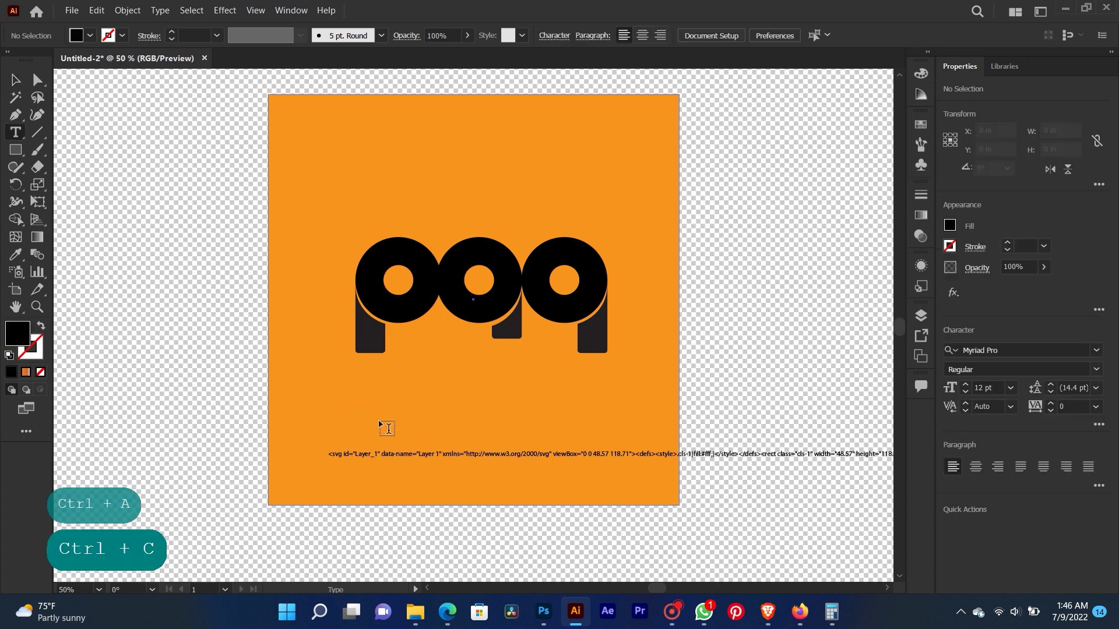
Replace the pasted code with "Product Authentication Quick Scan" on four lines and enlarge it to about 27.6 pt beneath the left-hand stem
key("ctrl+a")
type("Product Authentication Quick Scan")
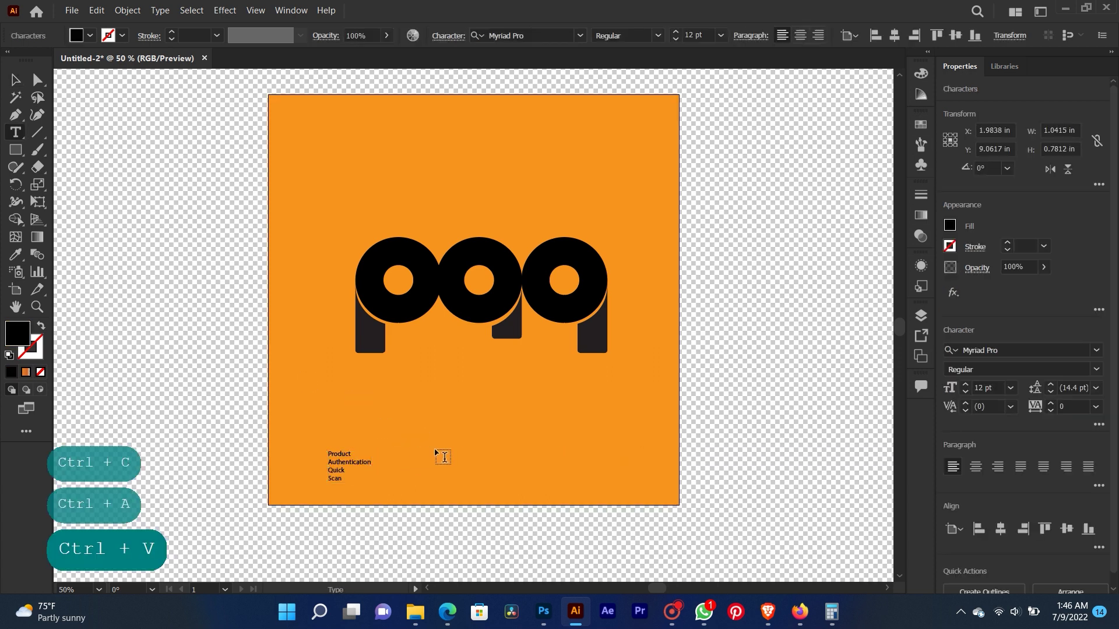
left_click(14, 80)
left_click_drag(336, 460, 454, 473)
left_click(506, 398)
Join the four lines of the tagline into one line, with single spaces between the words
key("ctrl+equal")
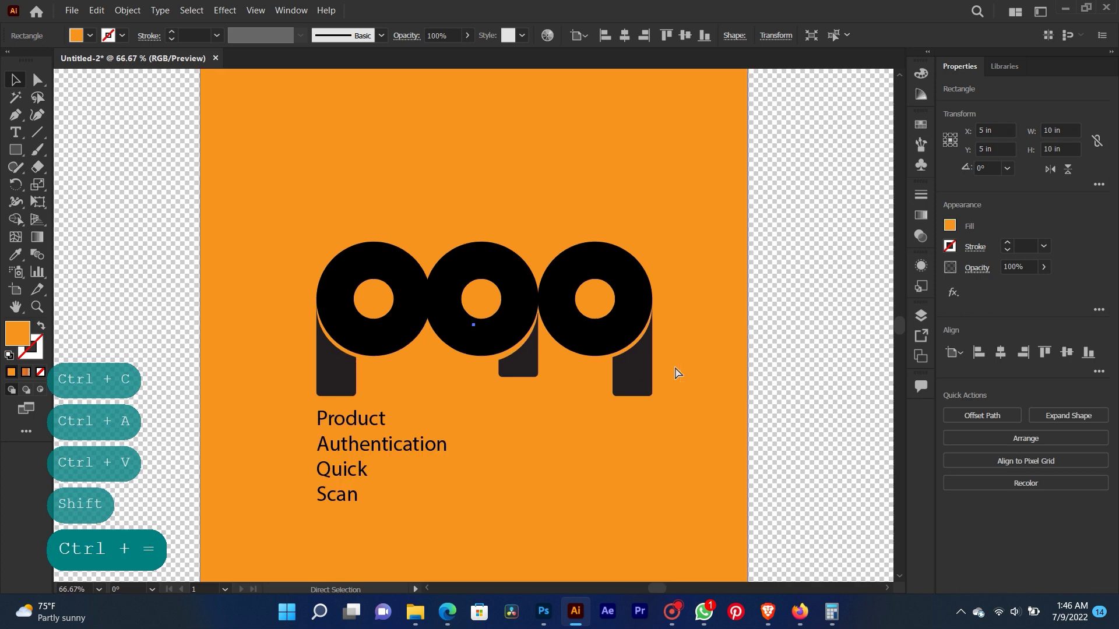
left_click_drag(782, 350, 789, 268)
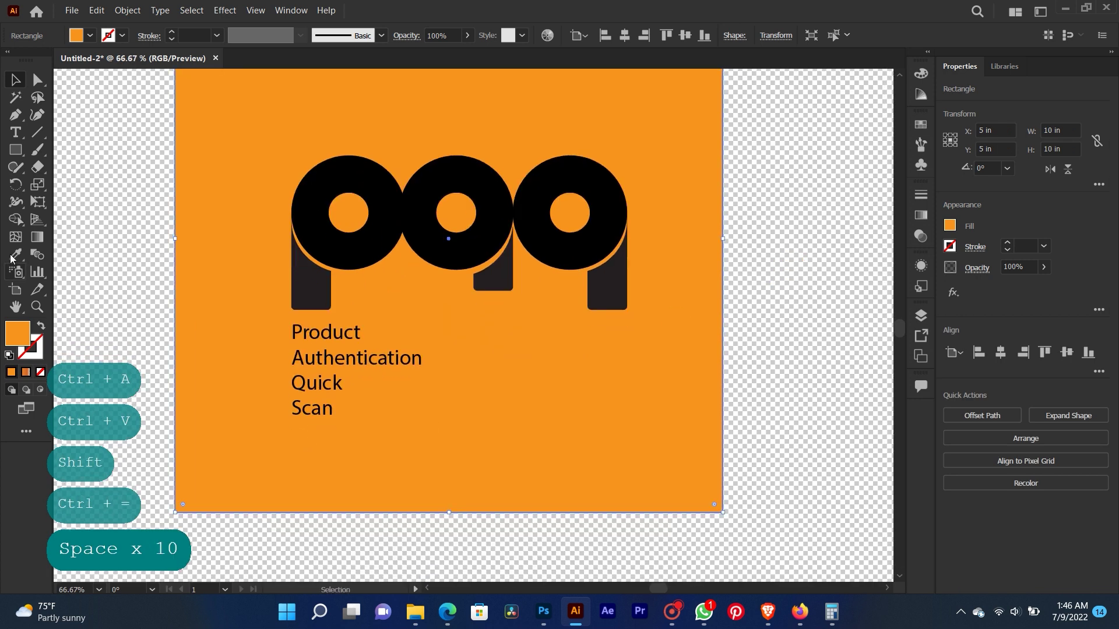
left_click(14, 132)
left_click(293, 357)
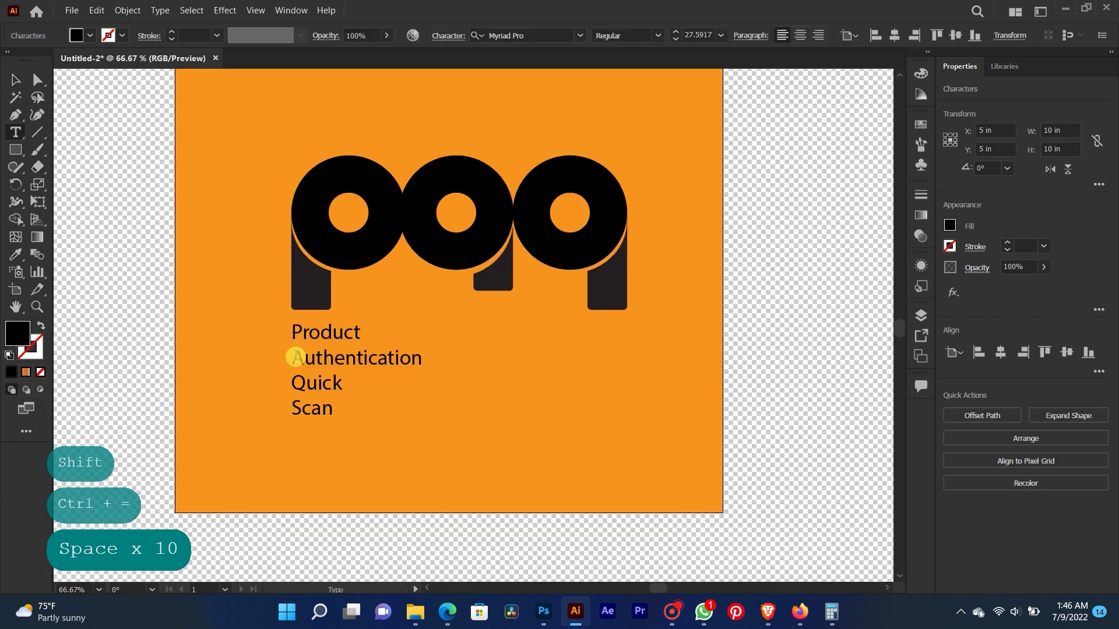
key("BackSpace")
left_click(295, 357)
key("BackSpace")
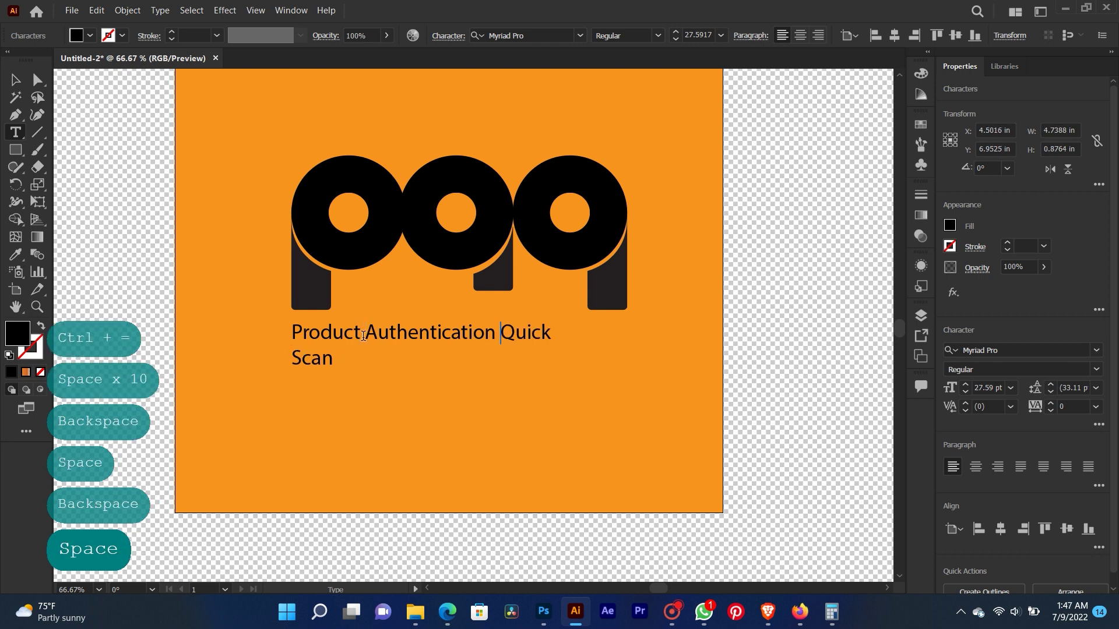
left_click(296, 358)
key("BackSpace")
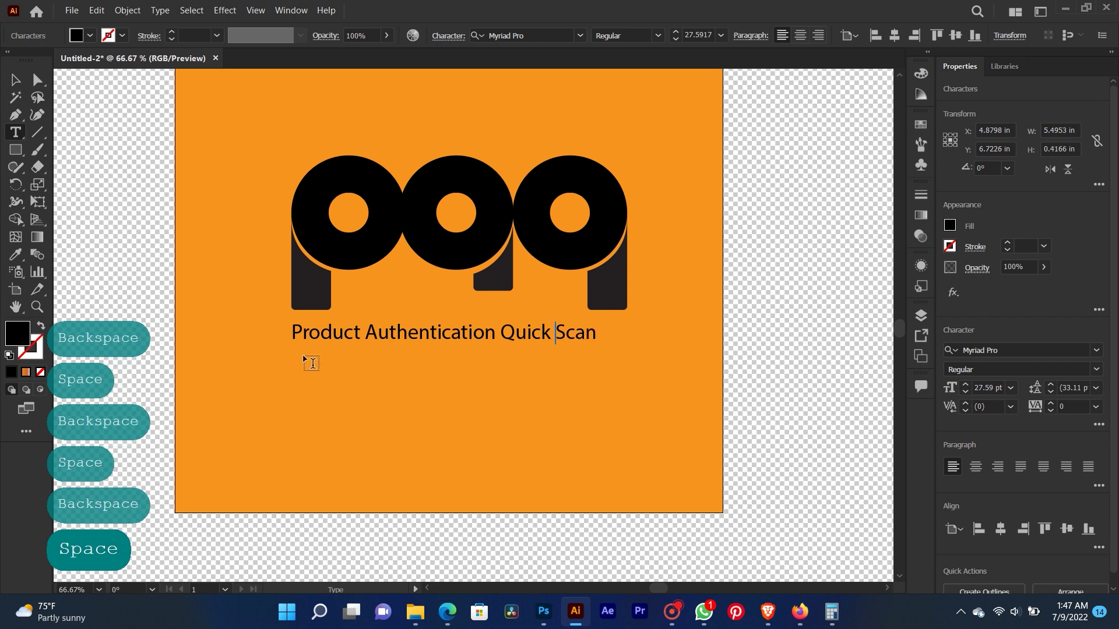
Enlarge the one-line tagline to about 30.3 pt to match the logo's width and nudge it up slightly
left_click(16, 80)
left_click_drag(594, 342, 624, 357)
key("shift")
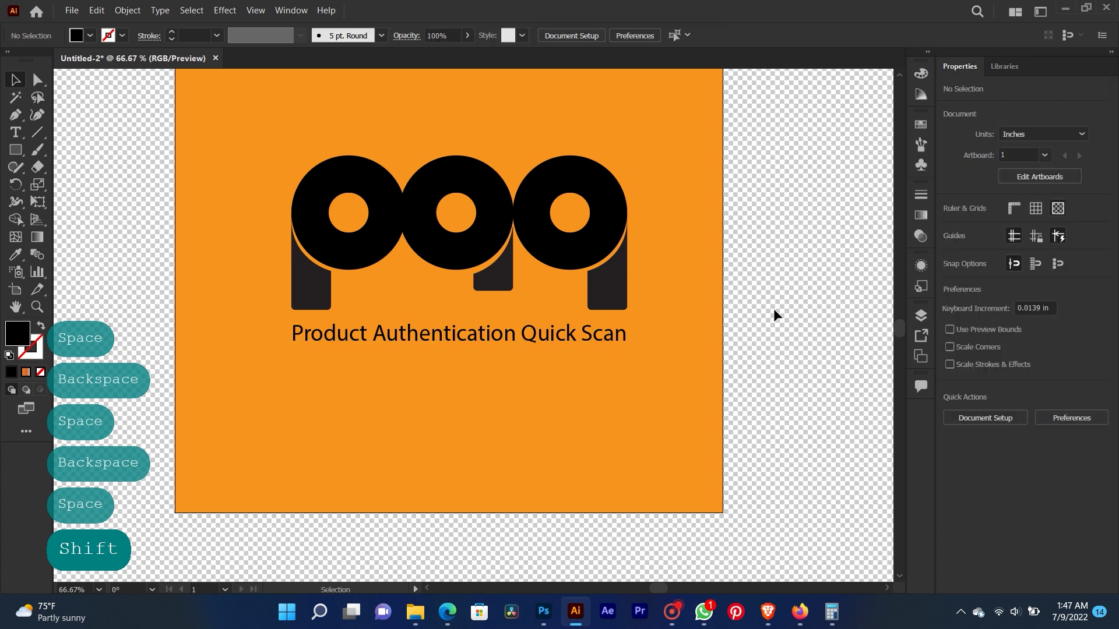
left_click(495, 342)
key("Up")
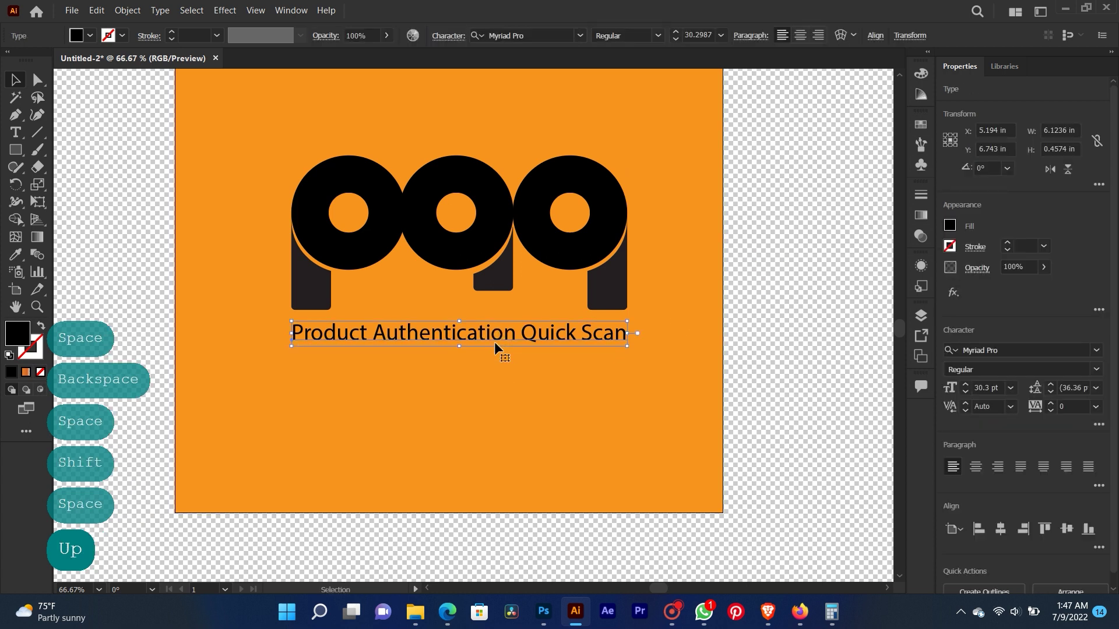
left_click(749, 260)
Set the whole tagline in Acumin Variable Concept, Condensed Black style
key("ctrl+minus")
key("space")
left_click_drag(750, 260, 750, 337)
left_click_drag(757, 295, 745, 295)
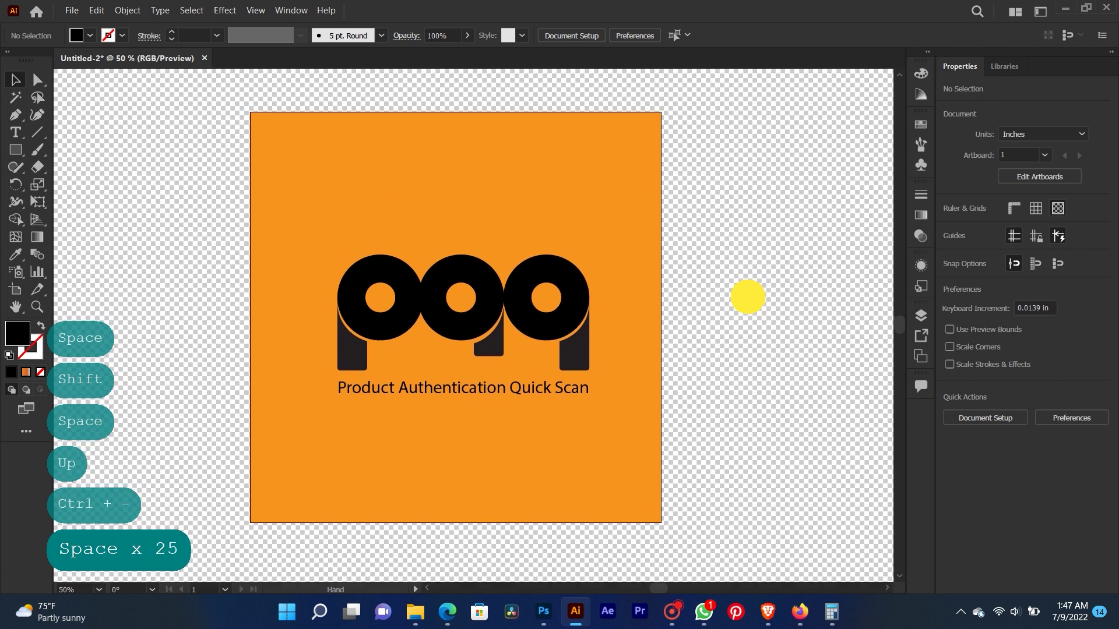
left_click(586, 379)
left_click(16, 132)
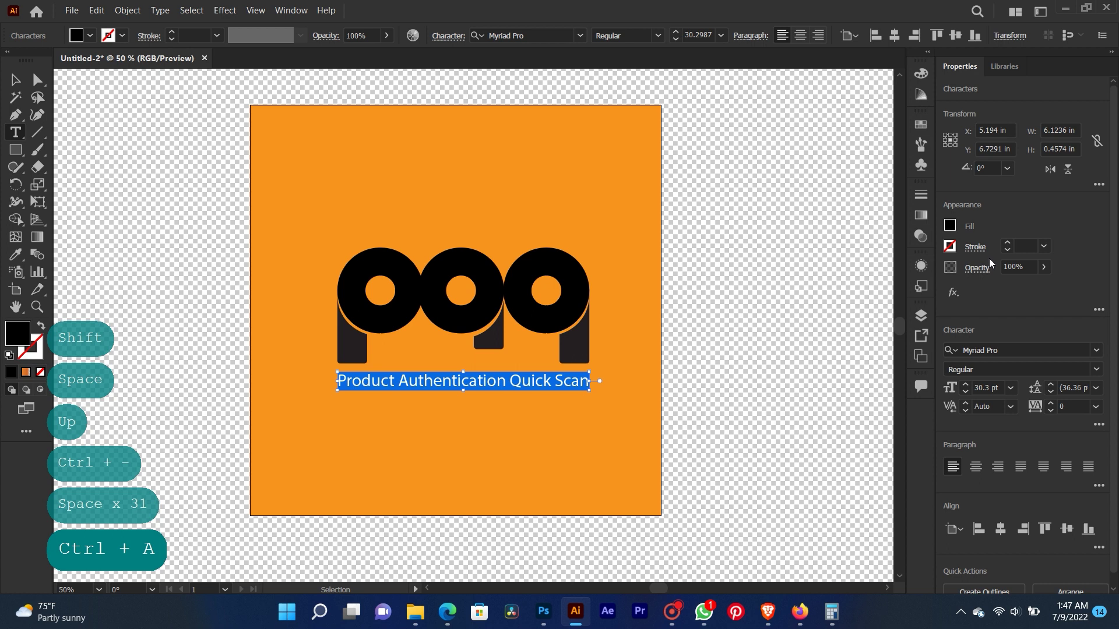
left_click(1096, 370)
left_click(1026, 351)
type("ac")
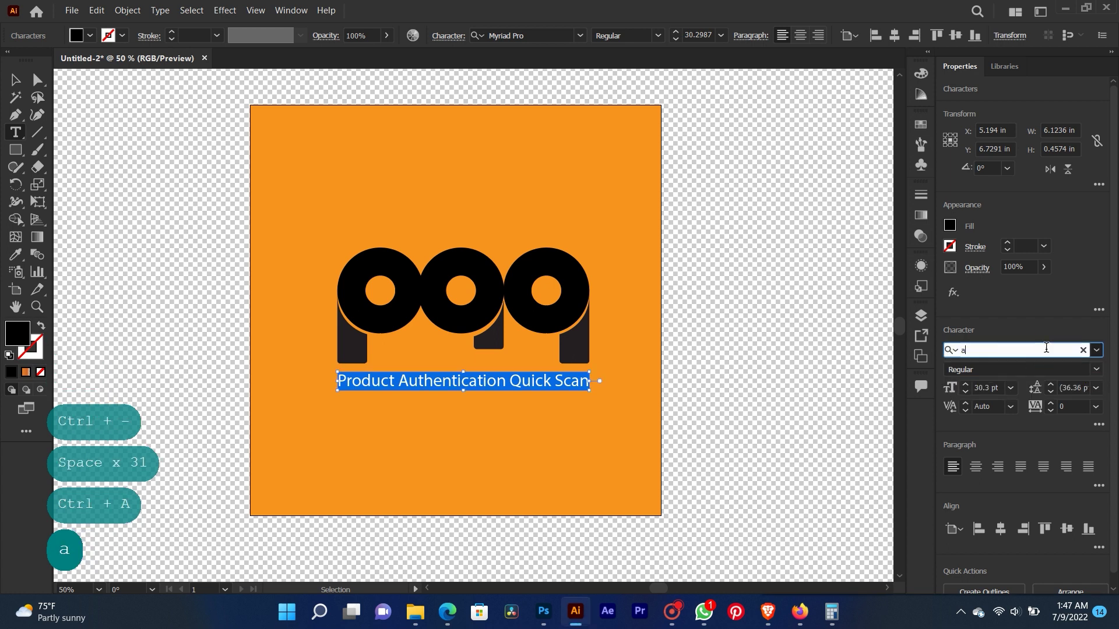
scroll(968, 487, "down", 5)
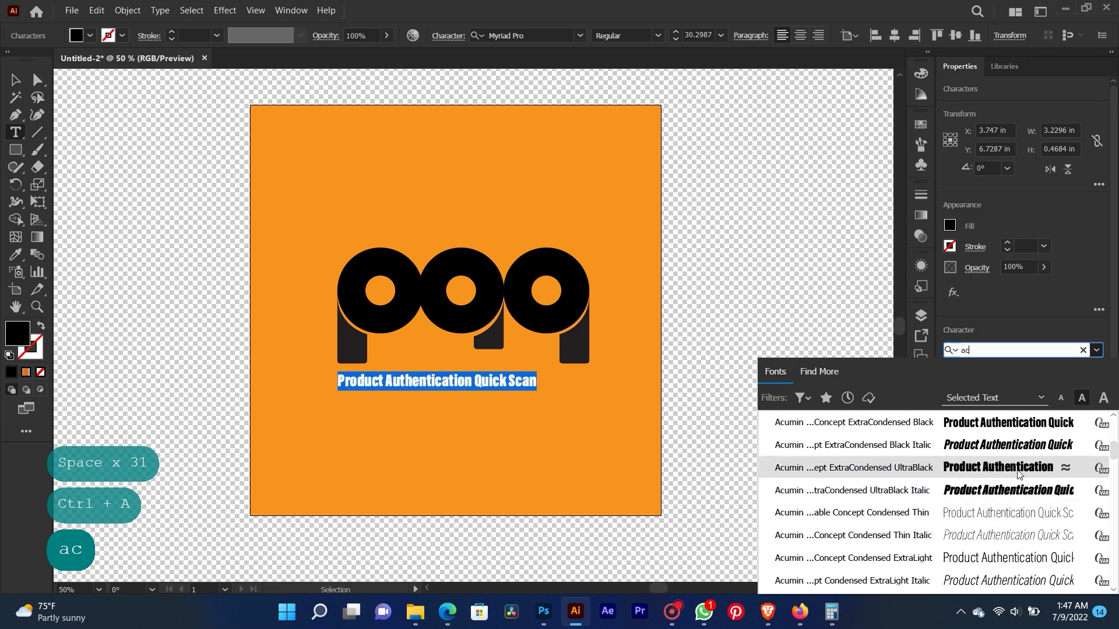
scroll(1020, 478, "down", 5)
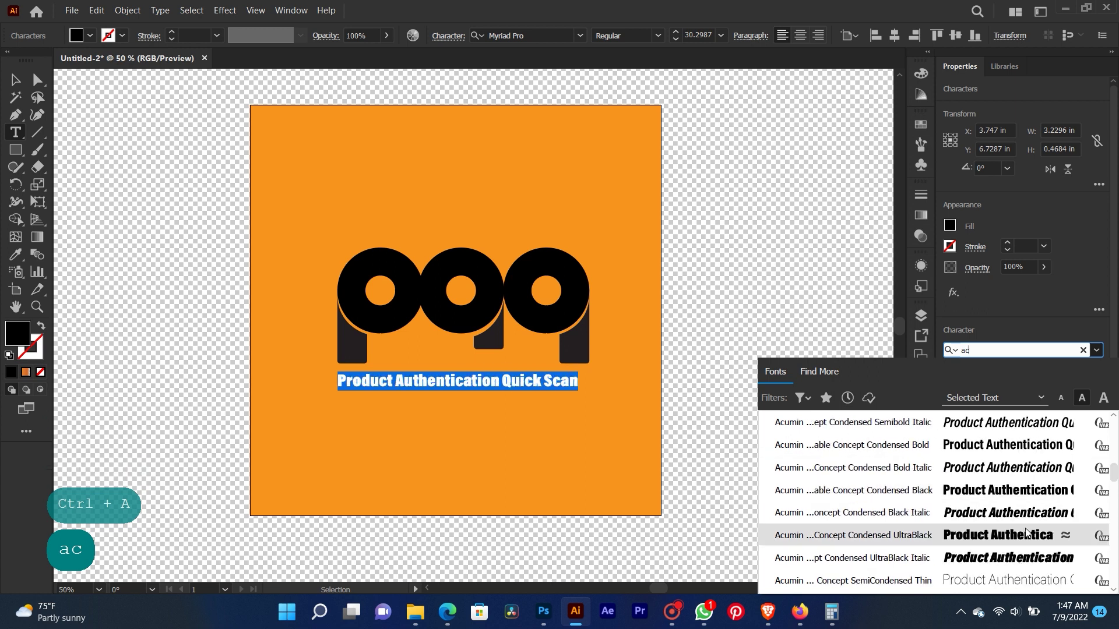
left_click(1036, 491)
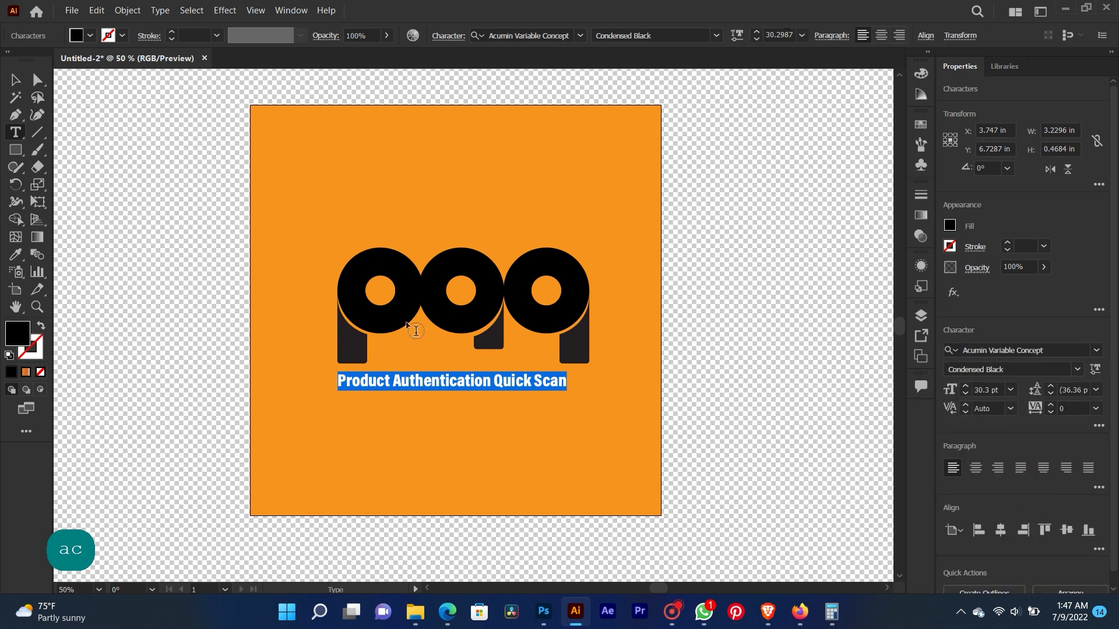
Scale the tagline up to about 33.3 pt so it spans the full width of the logo
left_click(16, 81)
left_click_drag(568, 391, 594, 396)
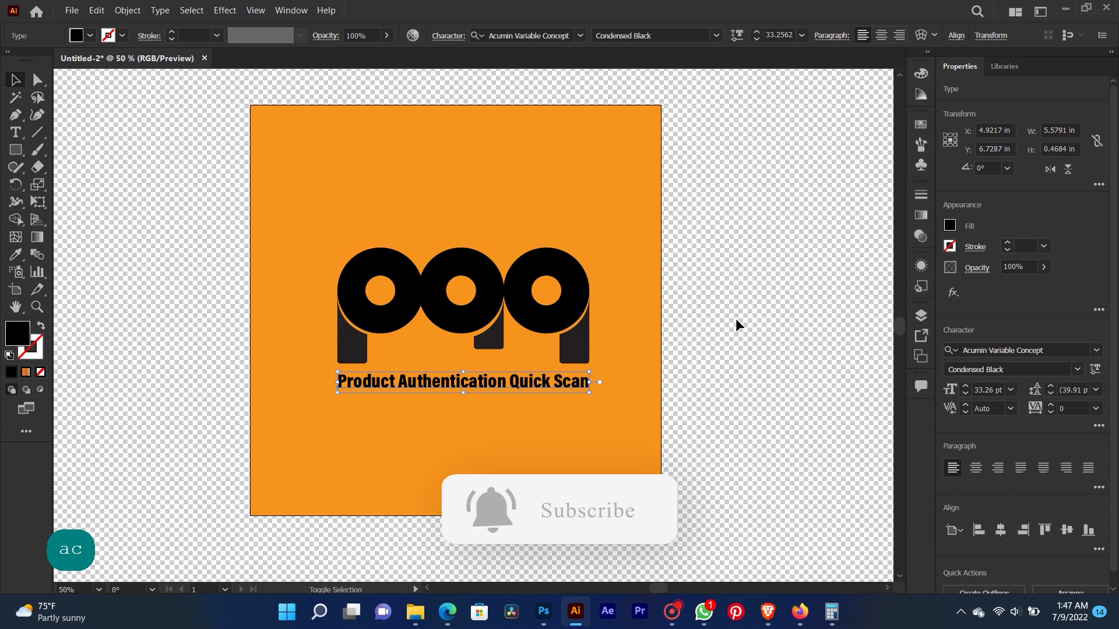
key("ctrl+shift+a")
Examine the logo and its tagline at different zoom levels
key("ctrl+equal")
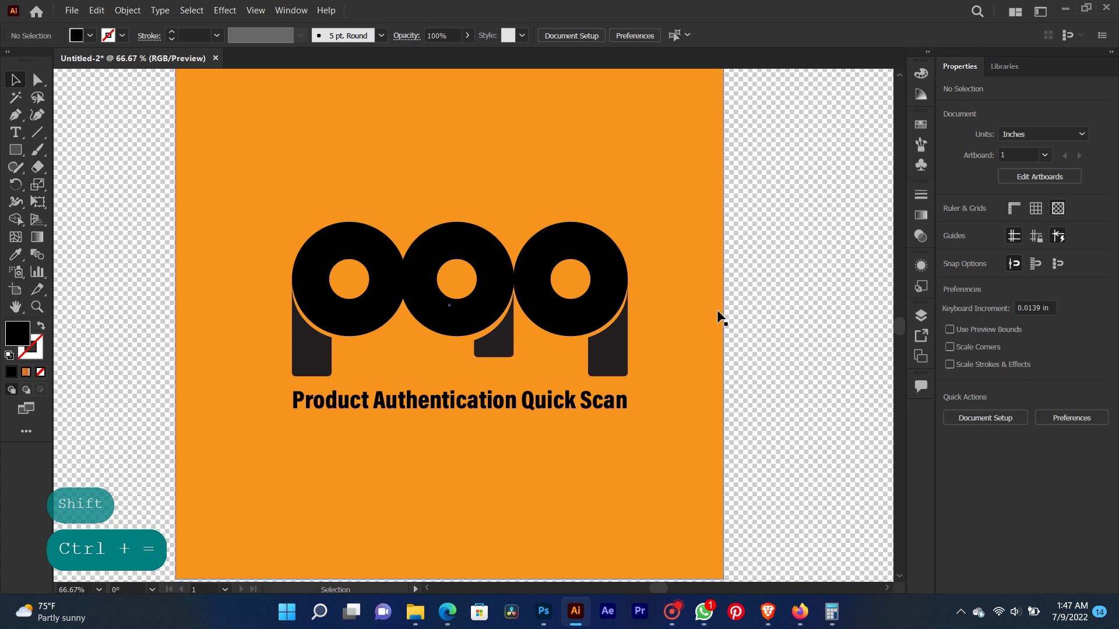
left_click(718, 312)
left_click(787, 309)
key("ctrl+minus")
key("ctrl+minus")
key("ctrl+equal")
key("ctrl+equal")
key("ctrl+minus")
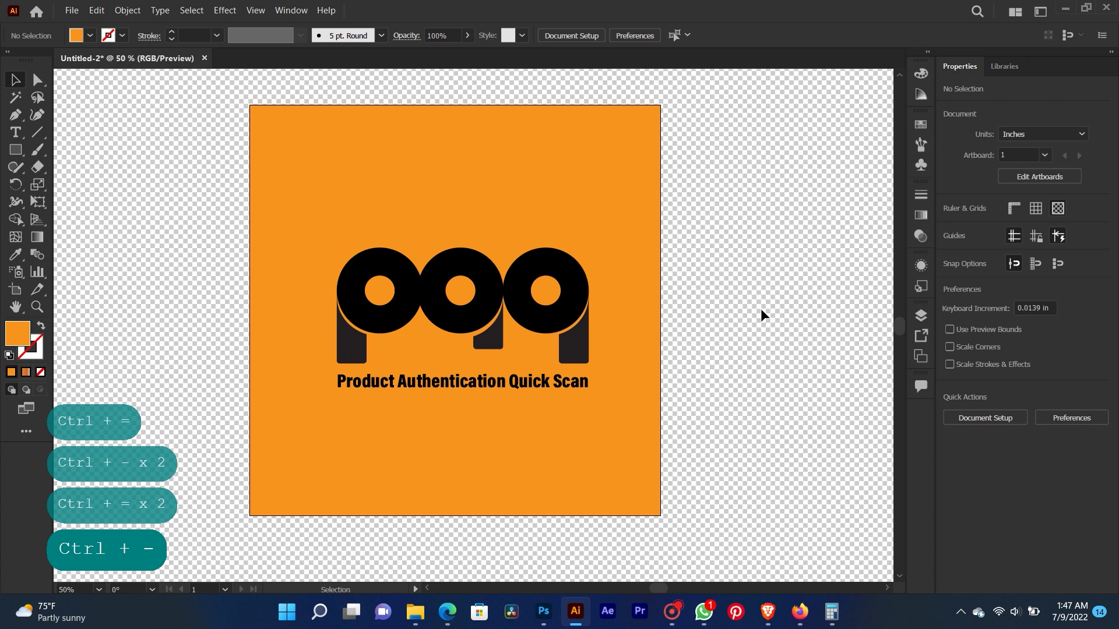
Nudge the right-hand ring and its stem about 0.08 in left, closer to the middle ring
left_click(575, 304)
left_click(574, 344, "shift")
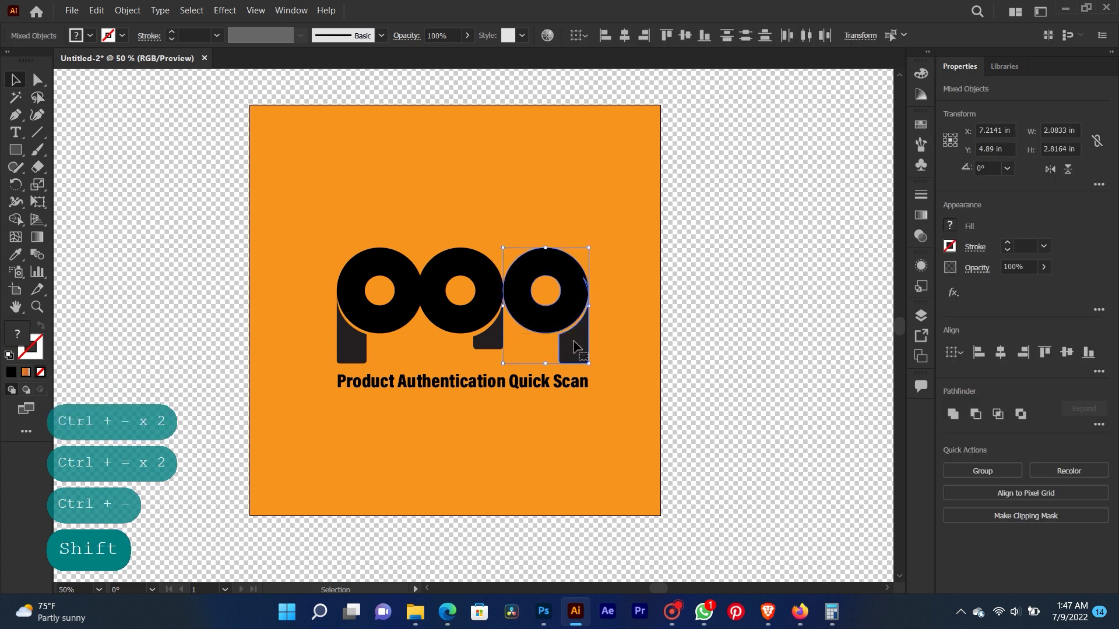
key("Left")
key("Left")
key("Left")
key("Left")
key("Left")
key("Left")
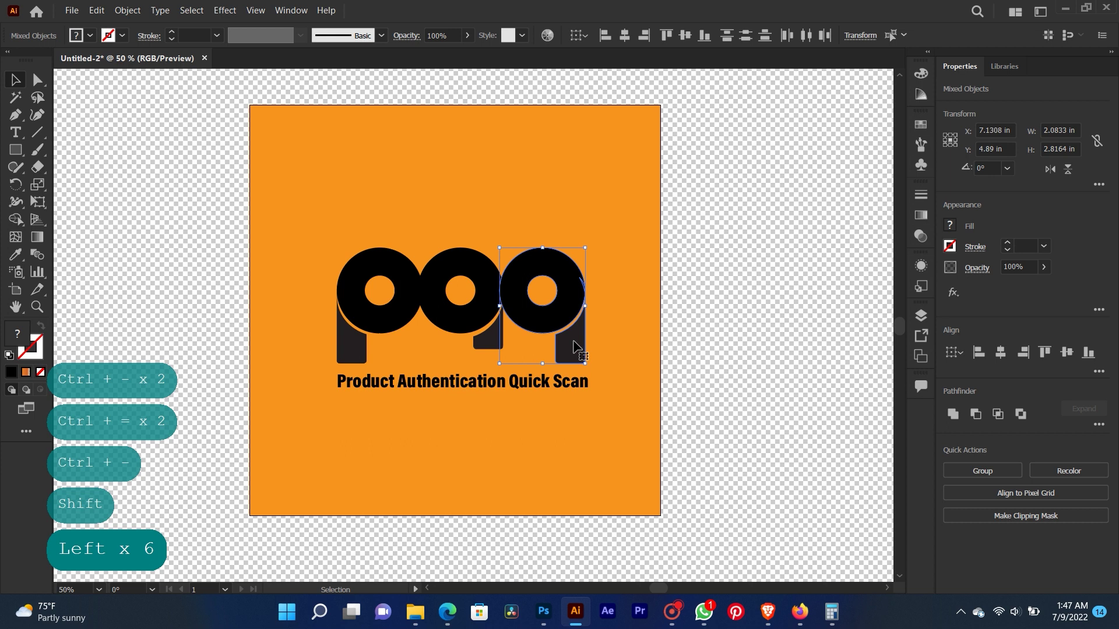
Nudge the right-hand ring and its stem another 0.04 in or so left to tighten the gap with the middle ring
left_click(703, 262)
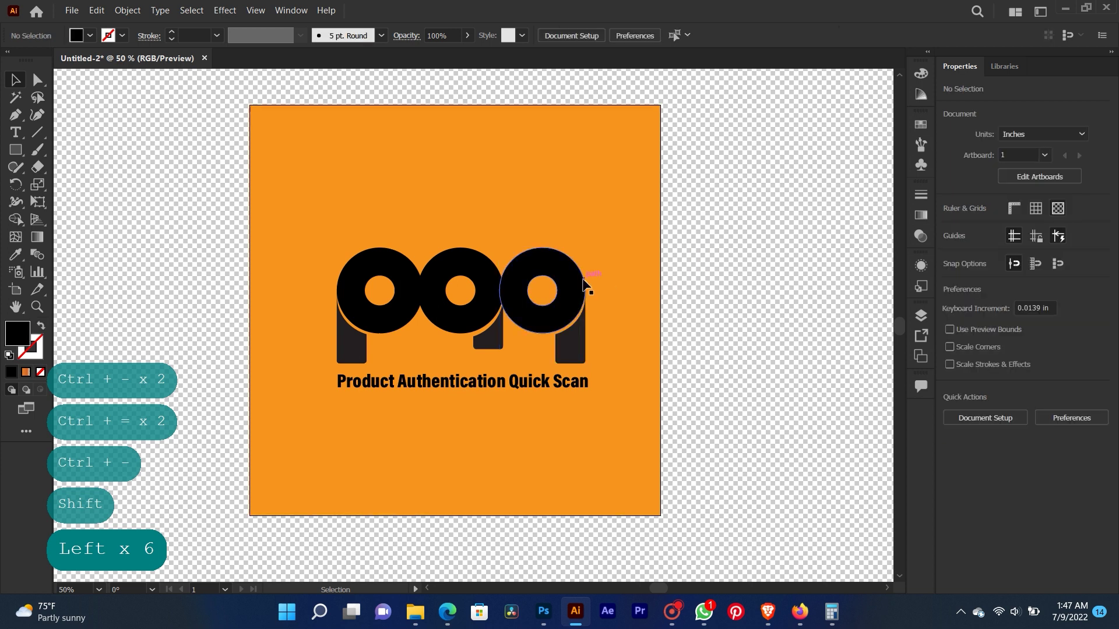
left_click(572, 320)
left_click(569, 347, "shift")
key("Left")
key("Left")
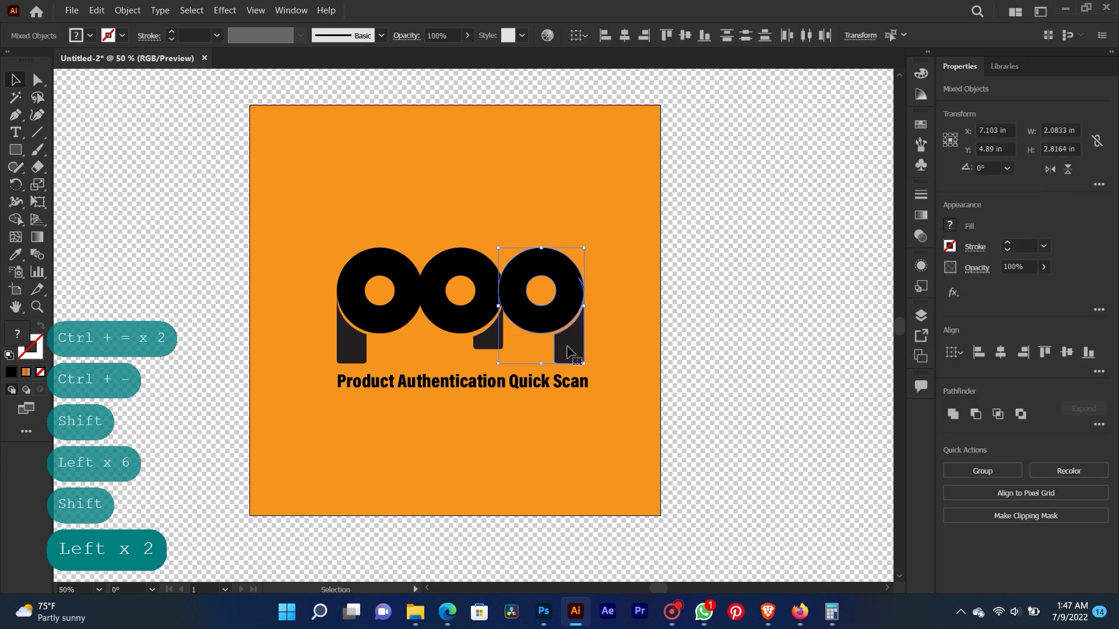
left_click(679, 275)
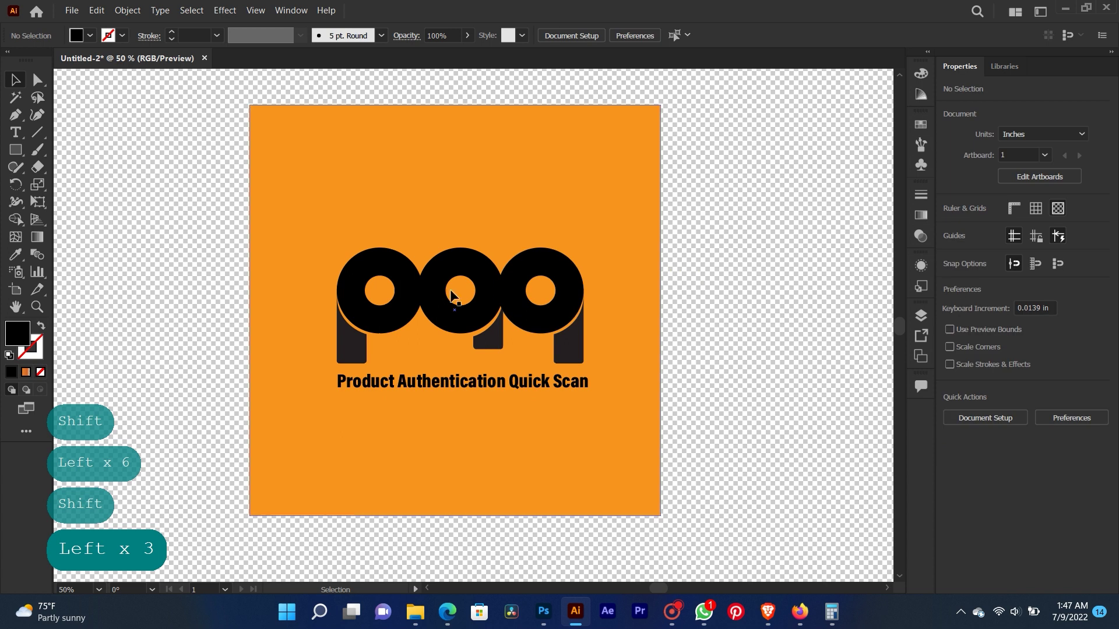
Nudge the left-hand ring and its stem about 0.03 in right, closer to the middle ring
left_click(393, 310)
left_click(339, 351, "shift")
key("Right")
key("Right")
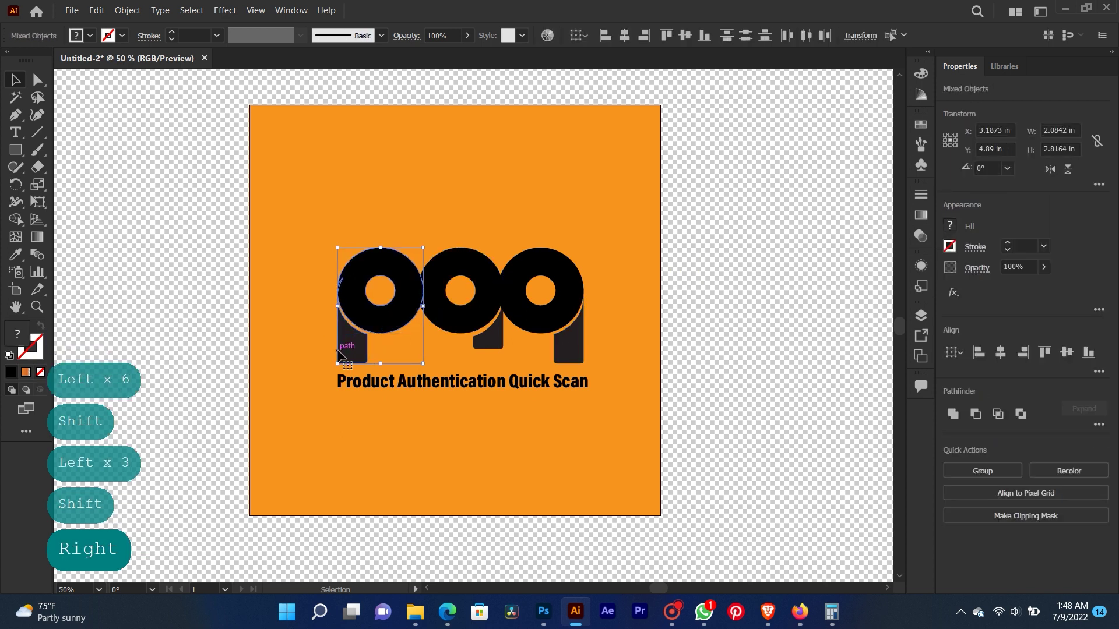
left_click(757, 367)
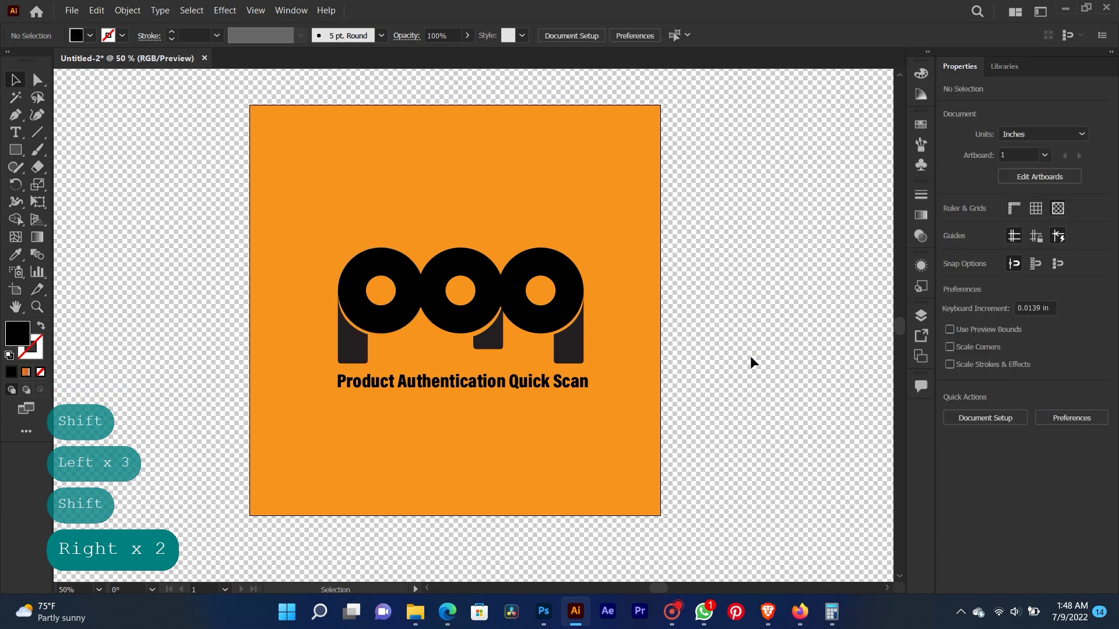
Scale the tagline down to about 32.6 pt so its width matches the tightened rings above it
left_click(574, 382)
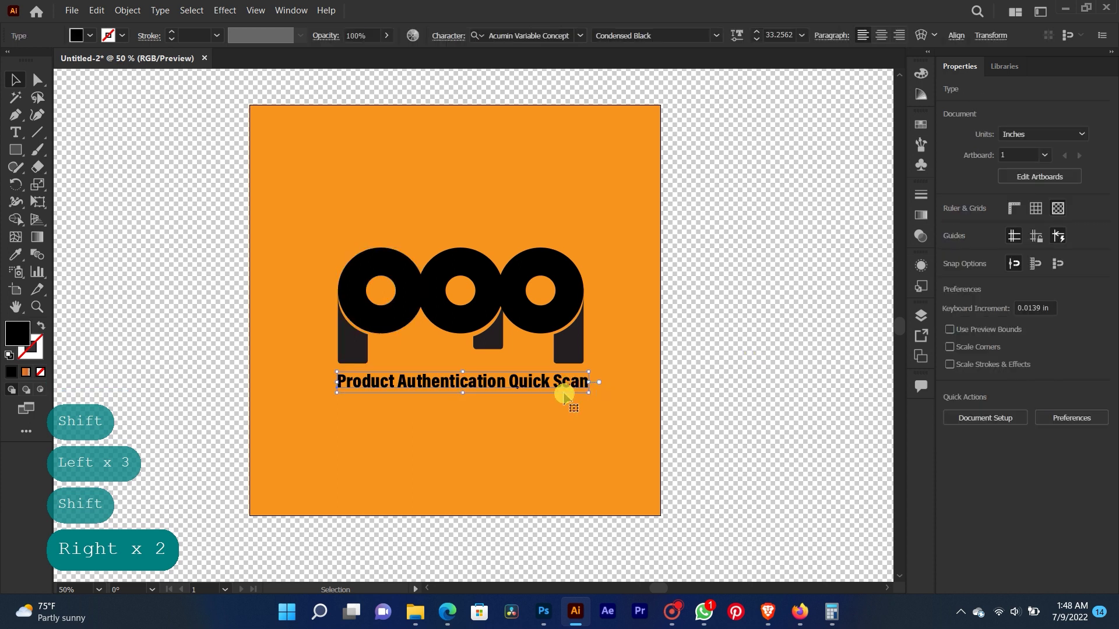
key("ctrl+equal")
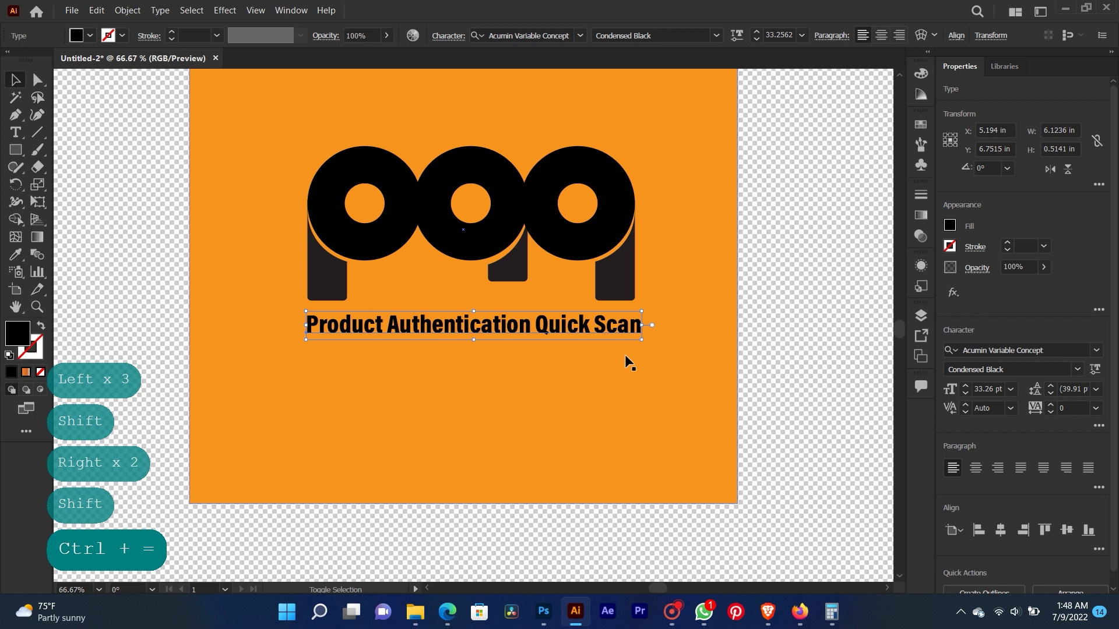
left_click_drag(642, 339, 634, 339)
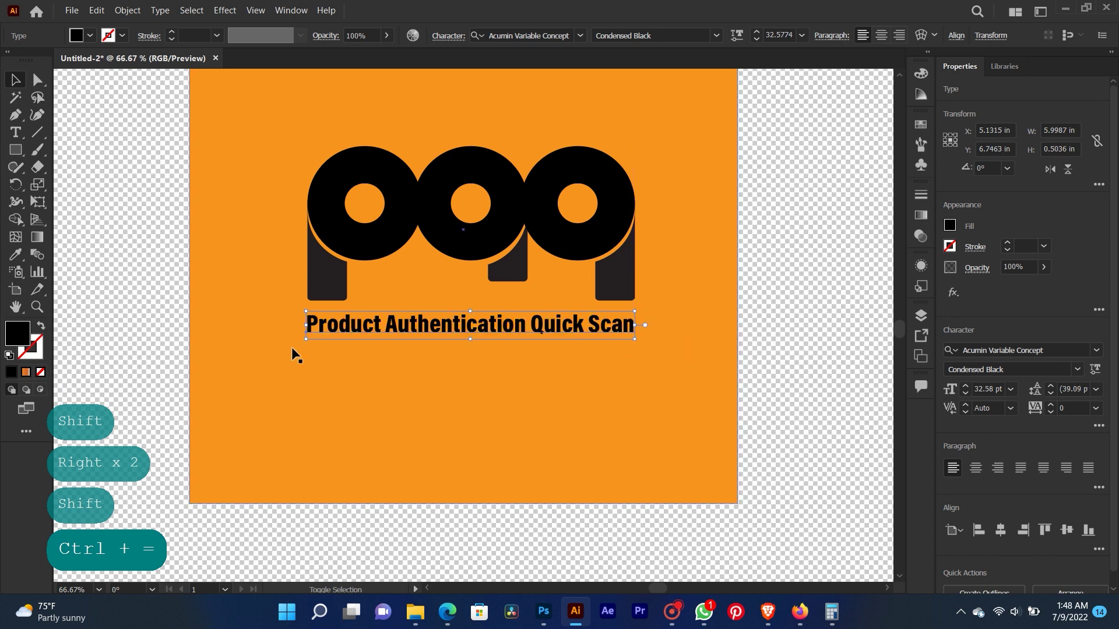
left_click(812, 295)
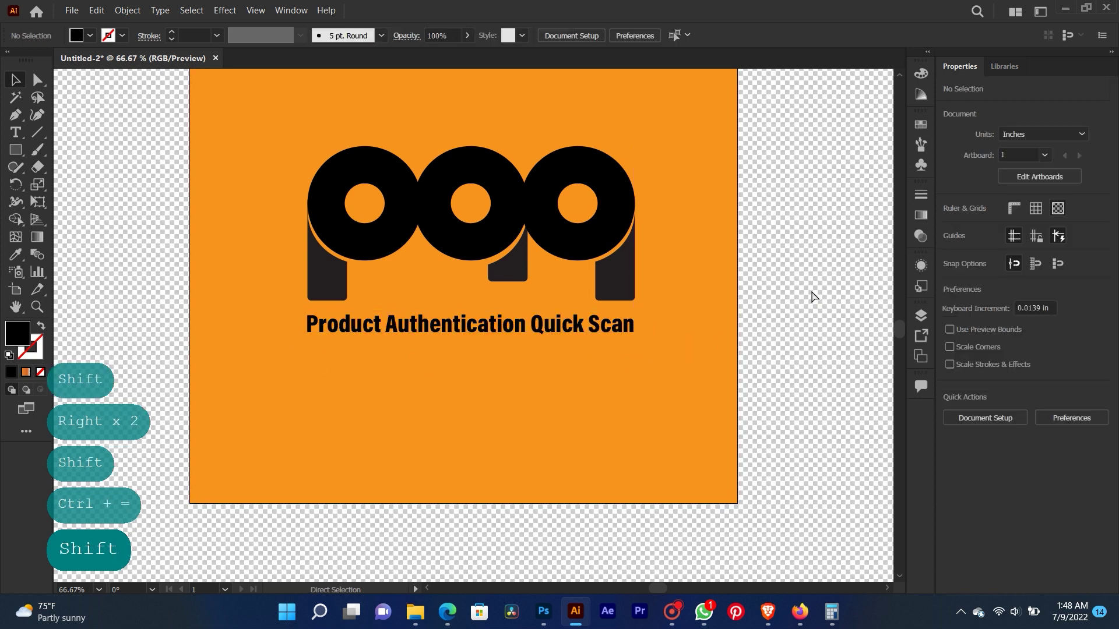
Examine the complete logo and tagline on the orange background at smaller and larger view scales
key("ctrl+minus")
key("ctrl+minus")
key("ctrl+minus")
key("ctrl+equal")
key("ctrl+equal")
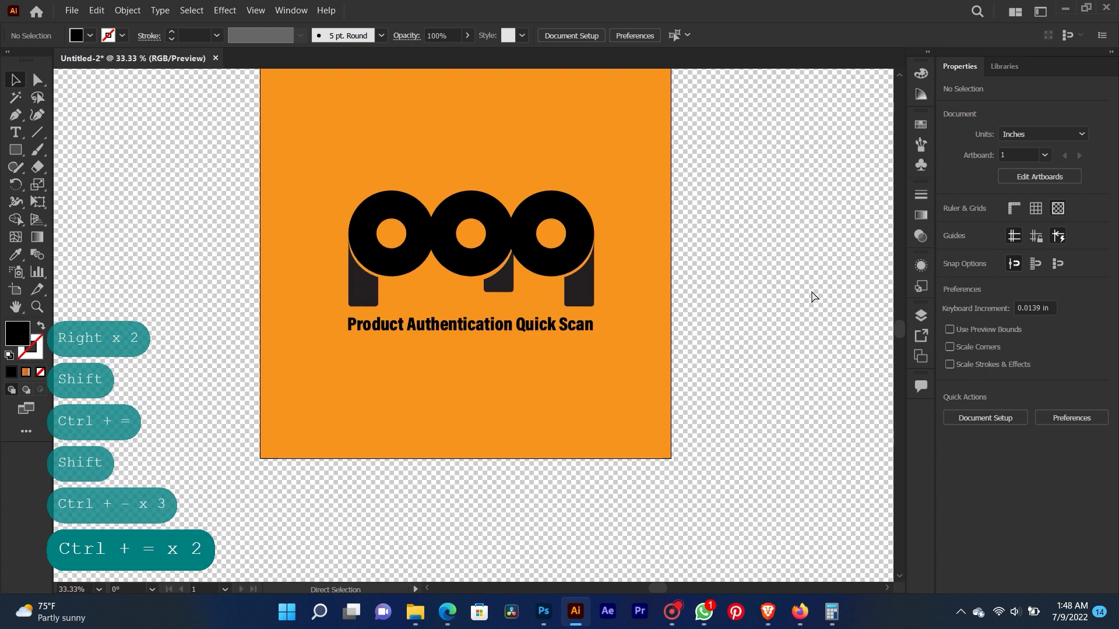
key("space")
left_click_drag(792, 242, 795, 288)
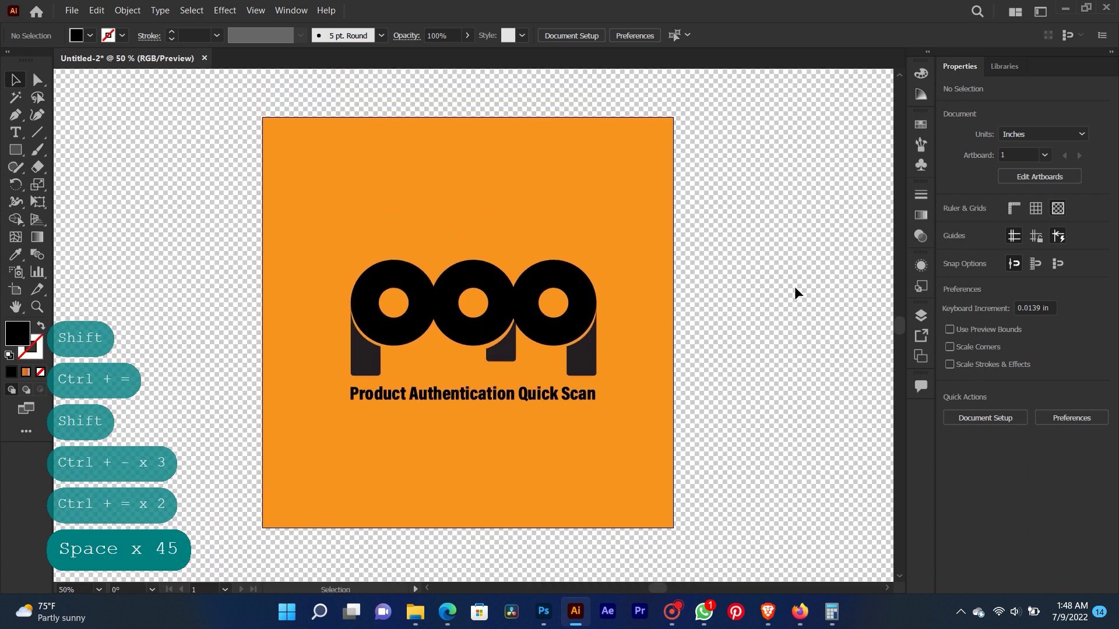
key("space")
left_click_drag(775, 270, 776, 273)
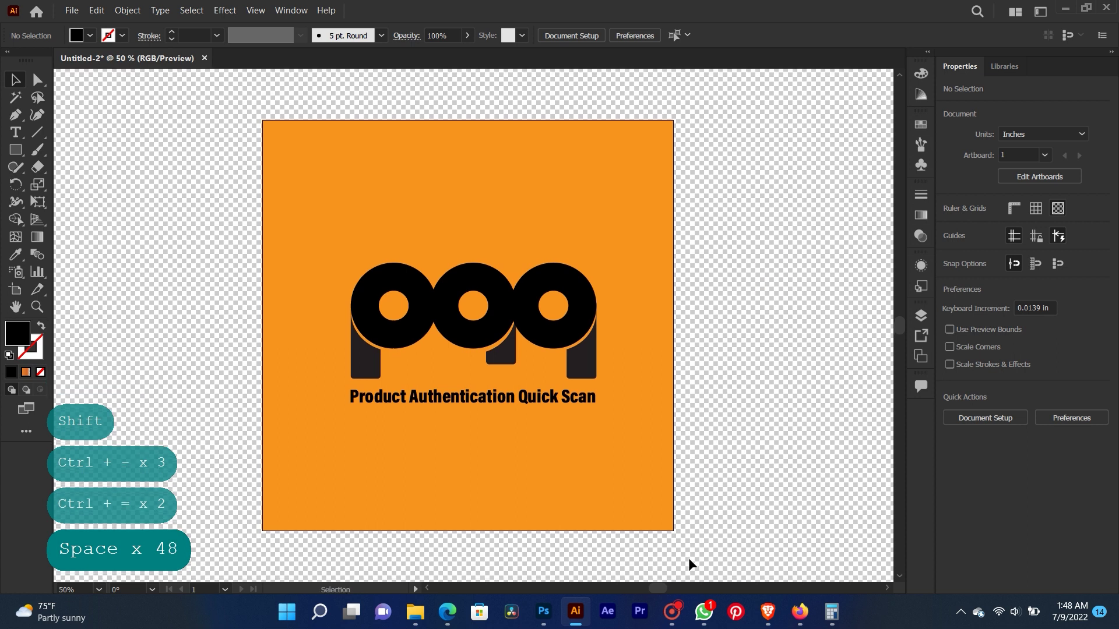
left_click(665, 606)
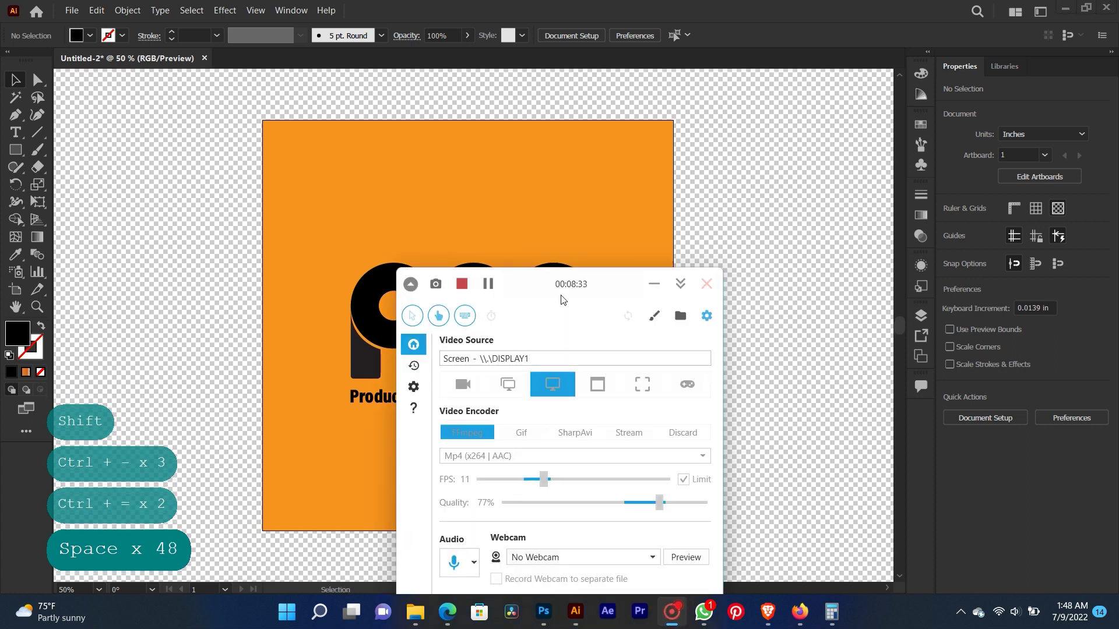